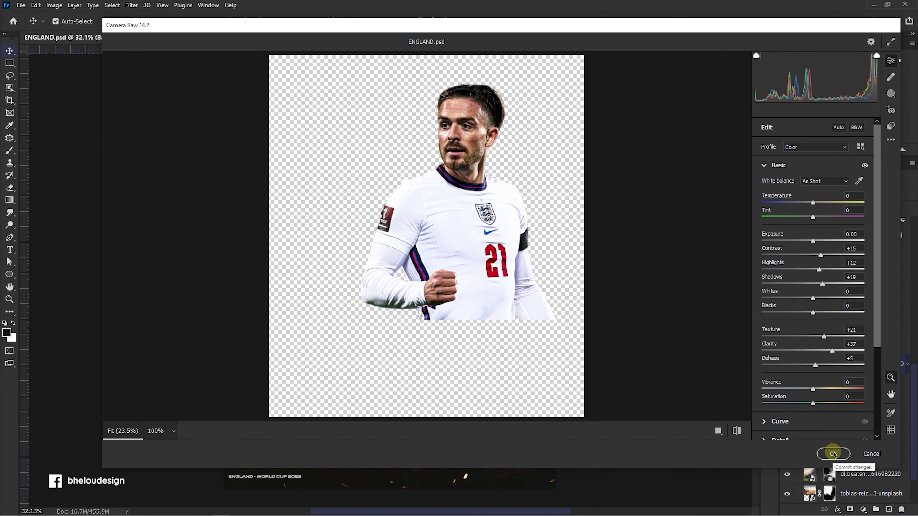
Commit the number 21 edits; give the captain Texture +14, Clarity +36, Highlights +13, Shadows +22, Whites +10, Dehaze +7
{"action": "left_click", "coordinate": [832, 455]}
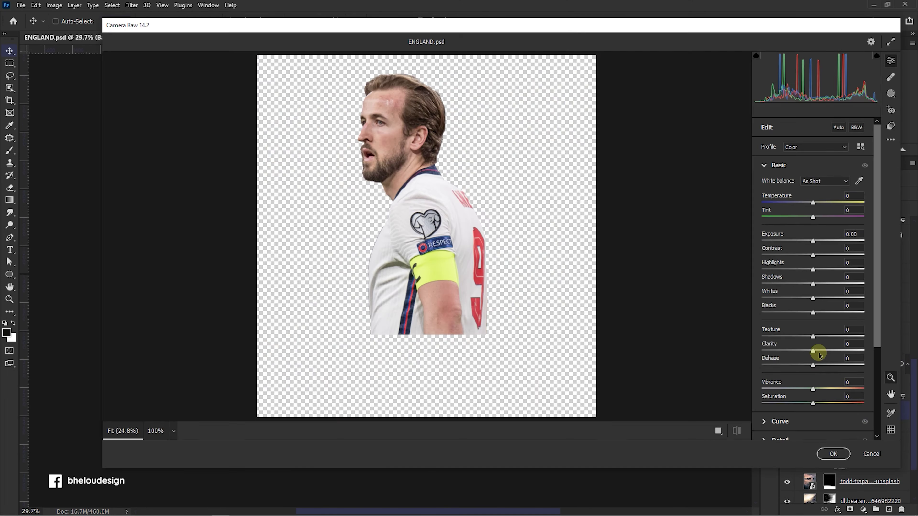
{"action": "mouse_move", "coordinate": [817, 351]}
{"action": "left_mouse_down"}
{"action": "mouse_move", "coordinate": [830, 351]}
{"action": "mouse_move", "coordinate": [803, 336]}
{"action": "mouse_move", "coordinate": [824, 339]}
{"action": "left_mouse_up"}
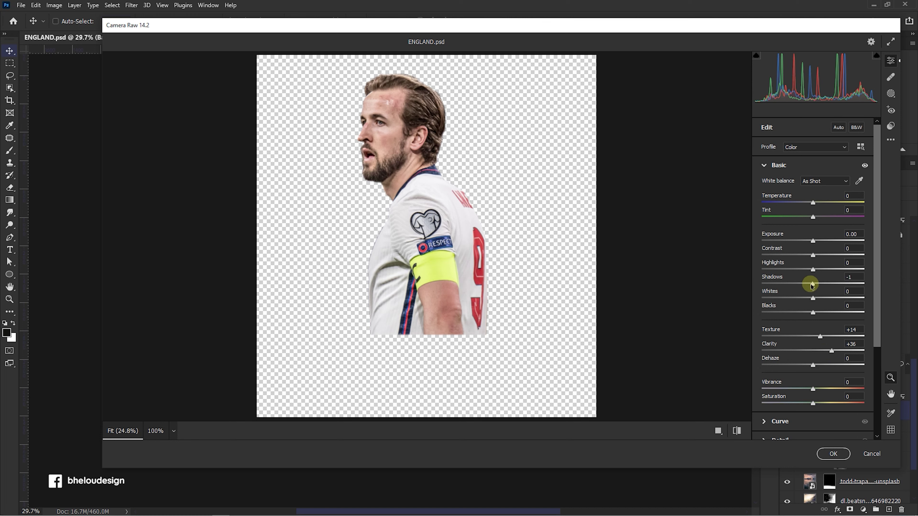
{"action": "mouse_move", "coordinate": [815, 285]}
{"action": "left_mouse_down"}
{"action": "mouse_move", "coordinate": [824, 284]}
{"action": "mouse_move", "coordinate": [795, 269]}
{"action": "mouse_move", "coordinate": [819, 270]}
{"action": "mouse_move", "coordinate": [817, 298]}
{"action": "left_mouse_up"}
{"action": "left_click_drag", "start_coordinate": [813, 365], "coordinate": [818, 366]}
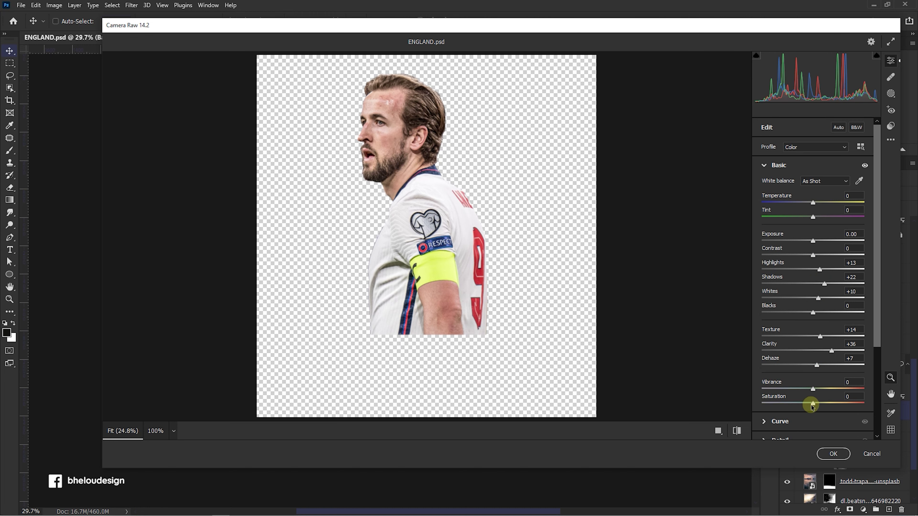
{"action": "left_click", "coordinate": [832, 453]}
{"action": "key", "text": "ctrl+0"}
{"action": "left_click", "coordinate": [581, 320], "text": "ctrl"}
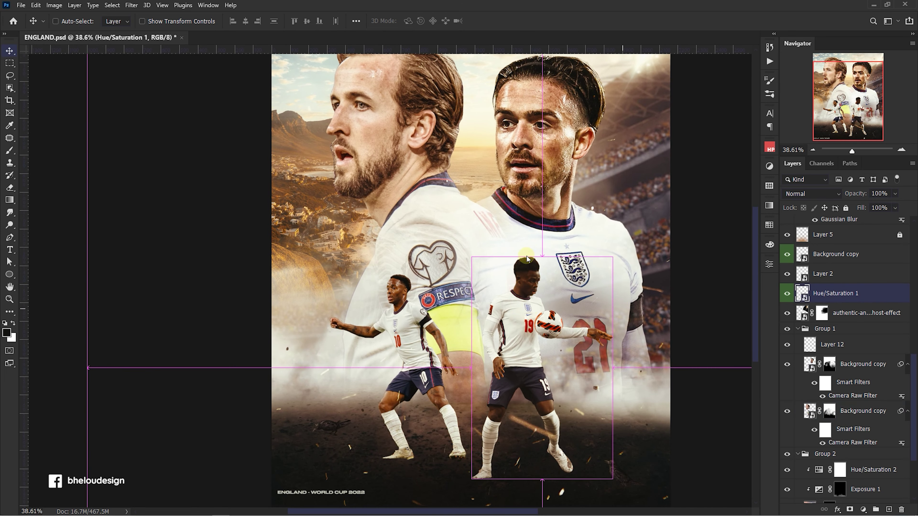
Give the number 19 player Clarity +32, Texture +11, Shadows +25, Whites -7, Dehaze +7, Vibrance +7 in Camera Raw
{"action": "key", "text": "ctrl+shift+a"}
{"action": "mouse_move", "coordinate": [813, 350]}
{"action": "left_mouse_down"}
{"action": "mouse_move", "coordinate": [828, 351]}
{"action": "mouse_move", "coordinate": [818, 336]}
{"action": "left_mouse_up"}
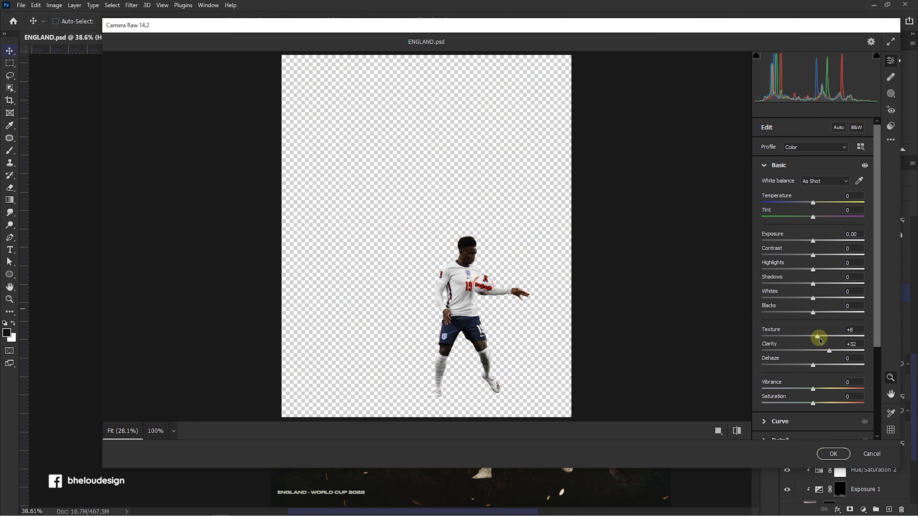
{"action": "mouse_move", "coordinate": [814, 285]}
{"action": "left_mouse_down"}
{"action": "mouse_move", "coordinate": [825, 284]}
{"action": "mouse_move", "coordinate": [801, 271]}
{"action": "mouse_move", "coordinate": [818, 270]}
{"action": "mouse_move", "coordinate": [799, 299]}
{"action": "mouse_move", "coordinate": [810, 298]}
{"action": "left_mouse_up"}
{"action": "key", "text": "ctrl+plus"}
{"action": "key", "text": "ctrl+plus"}
{"action": "key", "text": "ctrl+plus"}
{"action": "left_click_drag", "start_coordinate": [812, 365], "coordinate": [816, 389]}
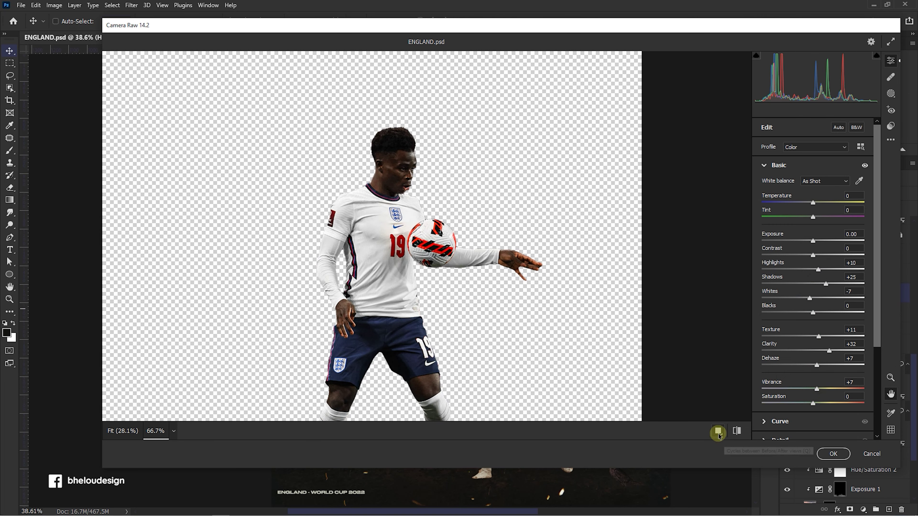
{"action": "key", "text": "ctrl+minus"}
{"action": "key", "text": "ctrl+minus"}
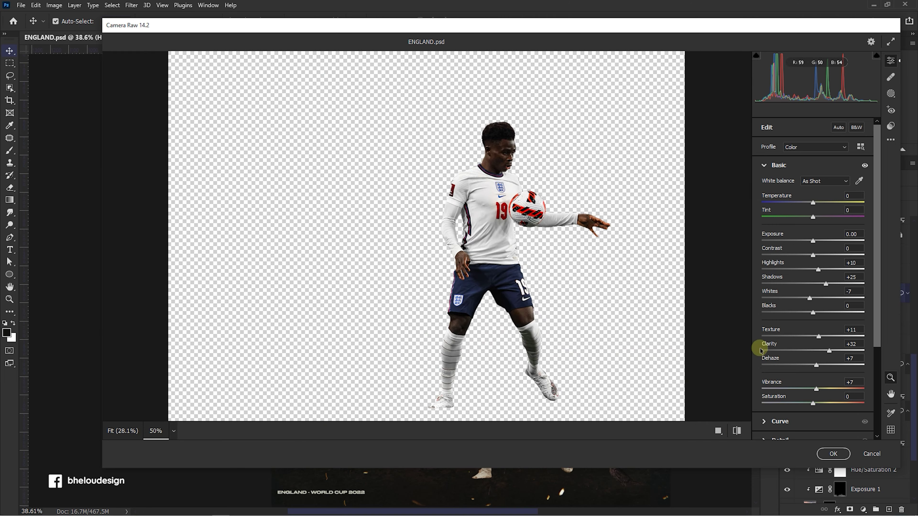
{"action": "left_click", "coordinate": [838, 454]}
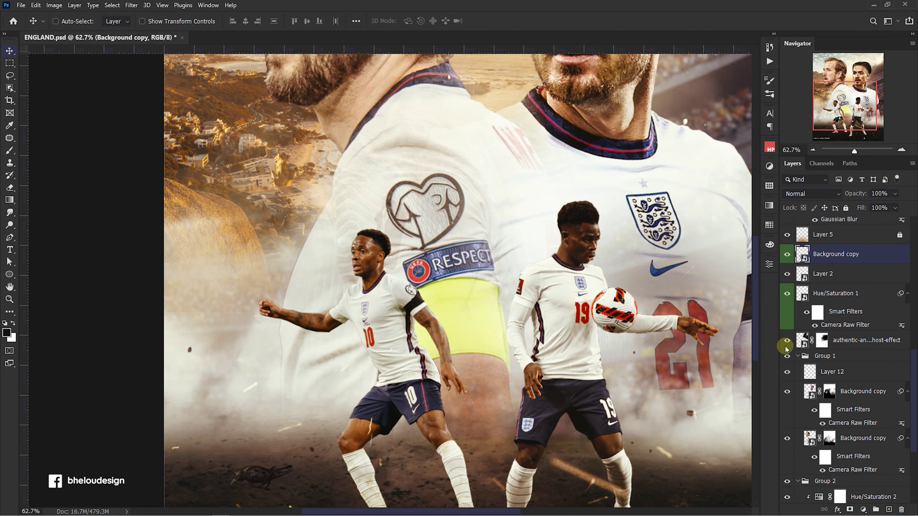
Give the number 10 player Texture +18, Clarity +39, Dehaze +15, Blacks +21, Whites −17, Vibrance +10, Exposure left at zero
{"action": "key", "text": "shift+ctrl+a"}
{"action": "mouse_move", "coordinate": [812, 351]}
{"action": "left_mouse_down"}
{"action": "mouse_move", "coordinate": [833, 351]}
{"action": "mouse_move", "coordinate": [821, 336]}
{"action": "mouse_move", "coordinate": [820, 365]}
{"action": "left_mouse_up"}
{"action": "left_click_drag", "start_coordinate": [812, 284], "coordinate": [817, 266]}
{"action": "left_click", "coordinate": [470, 289]}
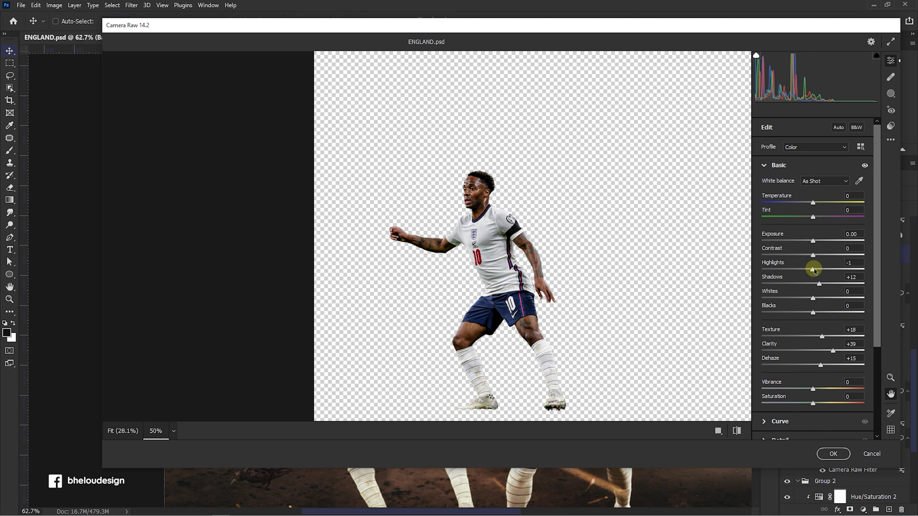
{"action": "mouse_move", "coordinate": [813, 298]}
{"action": "left_mouse_down"}
{"action": "mouse_move", "coordinate": [804, 298]}
{"action": "mouse_move", "coordinate": [822, 312]}
{"action": "left_mouse_up"}
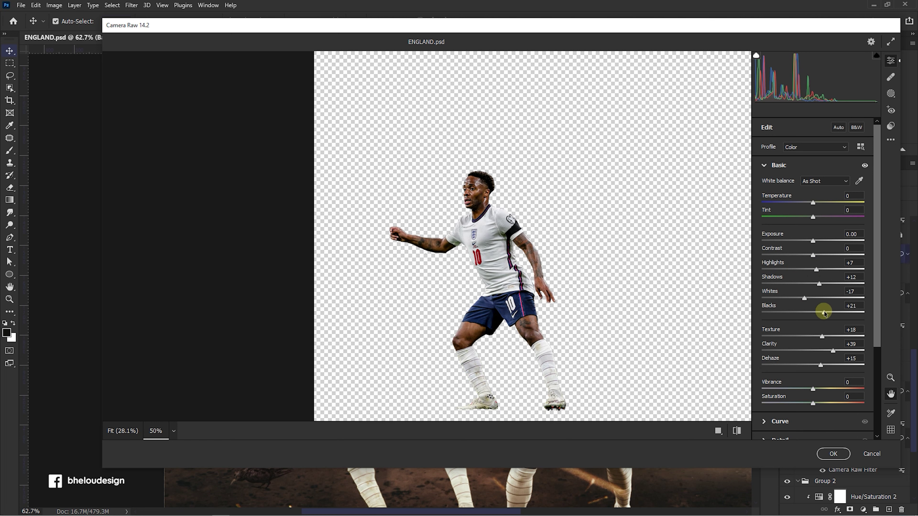
{"action": "left_click_drag", "start_coordinate": [813, 241], "coordinate": [814, 241]}
{"action": "double_click", "coordinate": [815, 243]}
{"action": "left_click_drag", "start_coordinate": [813, 389], "coordinate": [819, 390]}
{"action": "left_click", "coordinate": [833, 454]}
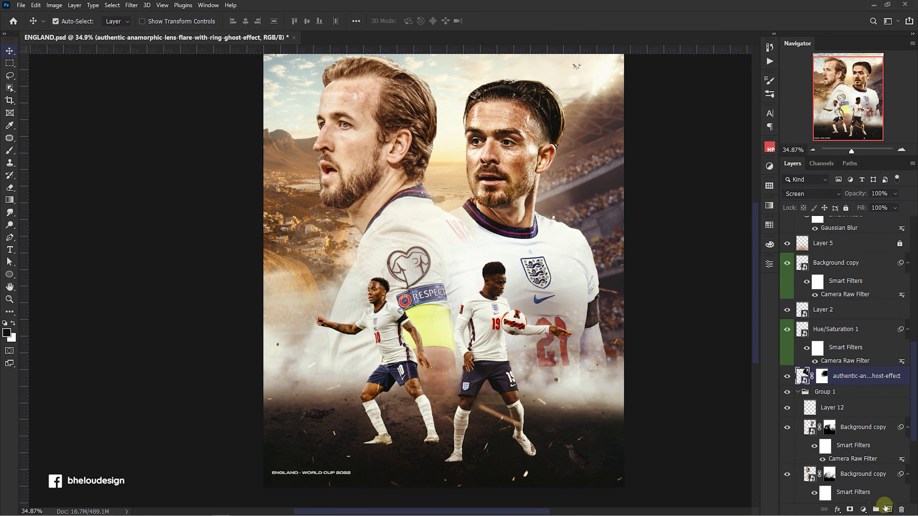
Add a new empty layer and select a soft 800 px brush
{"action": "left_click", "coordinate": [887, 507]}
{"action": "key", "text": "b"}
{"action": "left_click", "coordinate": [69, 22]}
{"action": "scroll", "coordinate": [320, 388], "scroll_direction": "down", "scroll_amount": 10}
{"action": "double_click", "coordinate": [45, 412]}
{"action": "scroll", "coordinate": [591, 462], "scroll_direction": "up", "scroll_amount": 5}
{"action": "scroll", "coordinate": [447, 412], "scroll_direction": "up", "scroll_amount": 2}
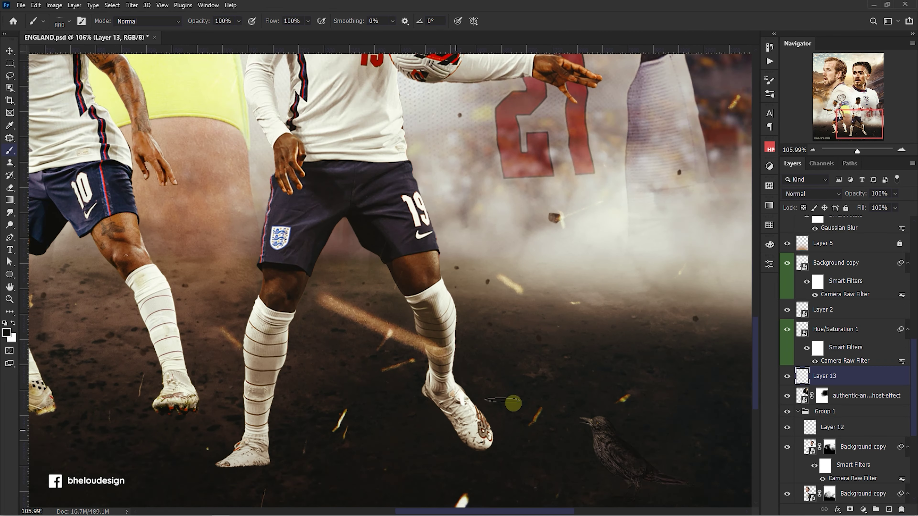
{"action": "scroll", "coordinate": [451, 373], "scroll_direction": "up", "scroll_amount": 2}
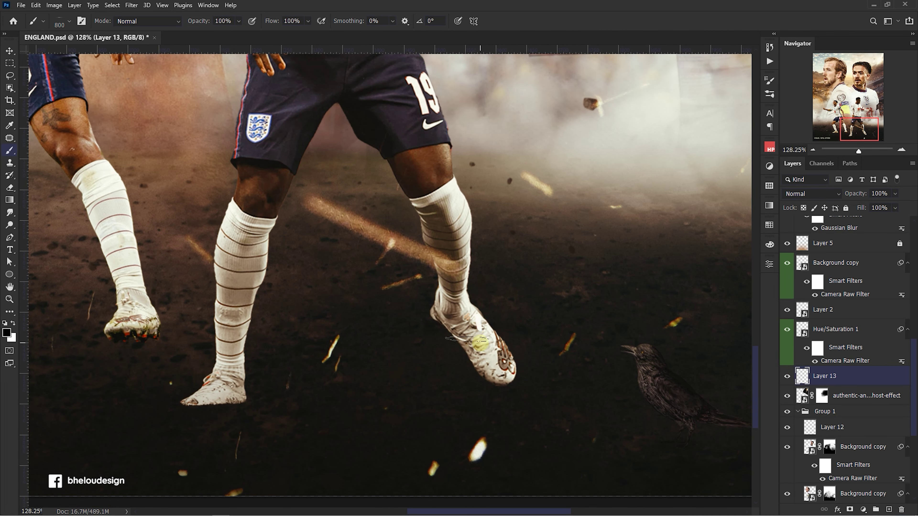
{"action": "scroll", "coordinate": [480, 338], "scroll_direction": "down", "scroll_amount": 2}
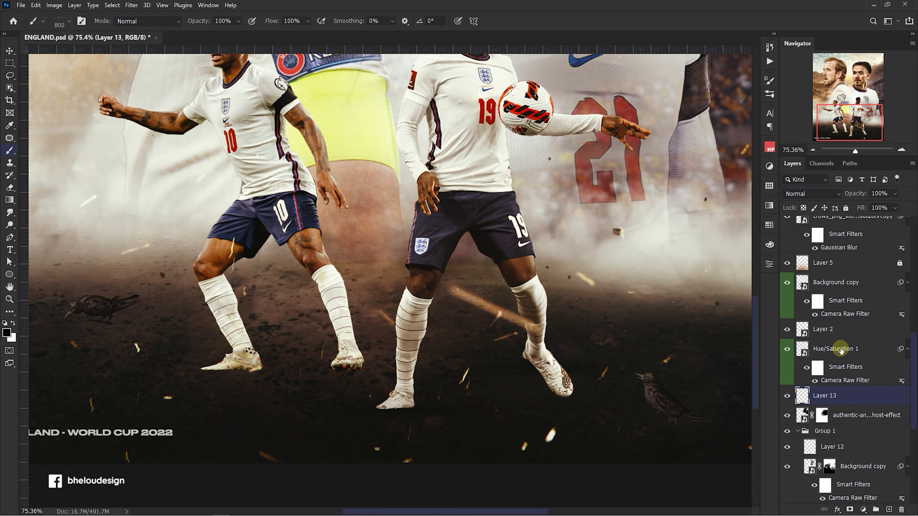
Duplicate the number 19 player's layer as Hue/Saturation 1 copy
{"action": "left_click", "coordinate": [840, 350]}
{"action": "key", "text": "ctrl+j"}
{"action": "key", "text": "ctrl+minus"}
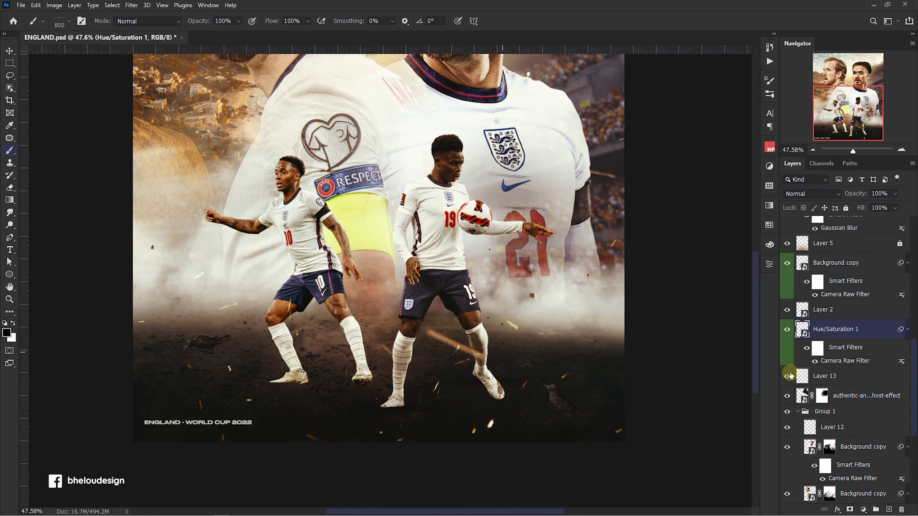
{"action": "left_click", "coordinate": [131, 5]}
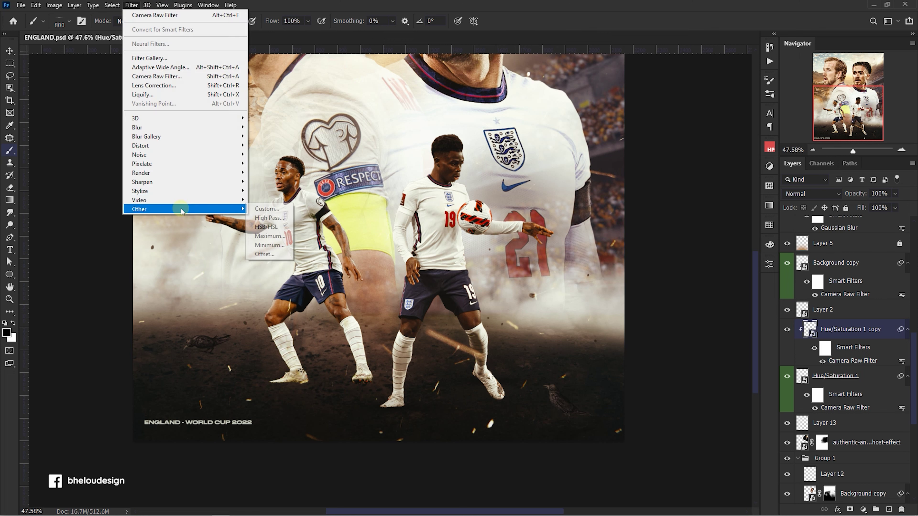
Apply High Pass radius 3 to the copy, blended as Overlay at 80% opacity
{"action": "left_click", "coordinate": [265, 217]}
{"action": "type", "text": "3"}
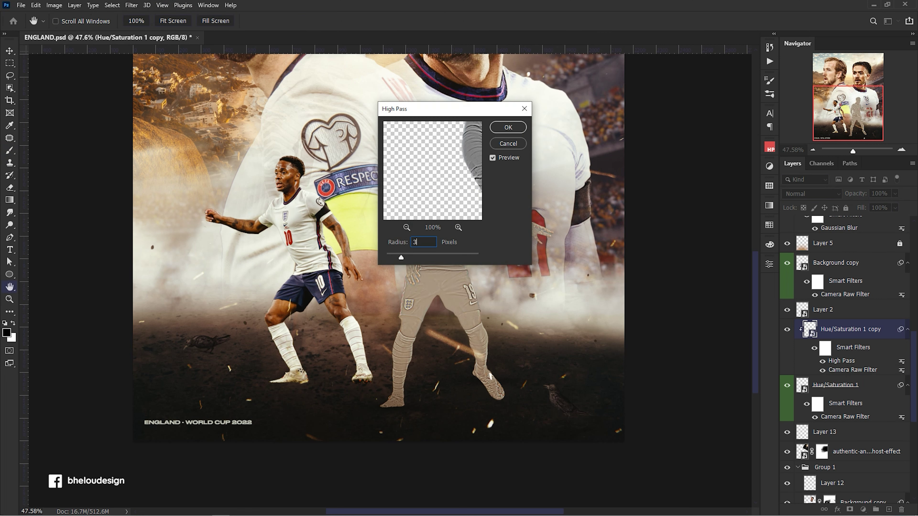
{"action": "key", "text": "Return"}
{"action": "left_click", "coordinate": [809, 193]}
{"action": "left_click", "coordinate": [809, 326]}
{"action": "left_click", "coordinate": [847, 195]}
{"action": "type", "text": "80"}
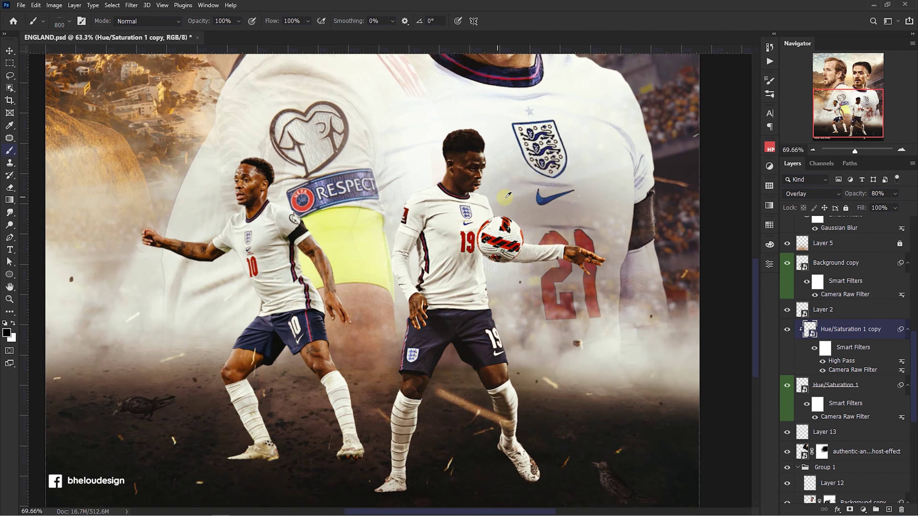
Discard the High Pass copy and add an empty Layer 14 clipped to the number 19 player
{"action": "key", "text": "ctrl+plus"}
{"action": "key", "text": "ctrl+plus"}
{"action": "key", "text": "ctrl+plus"}
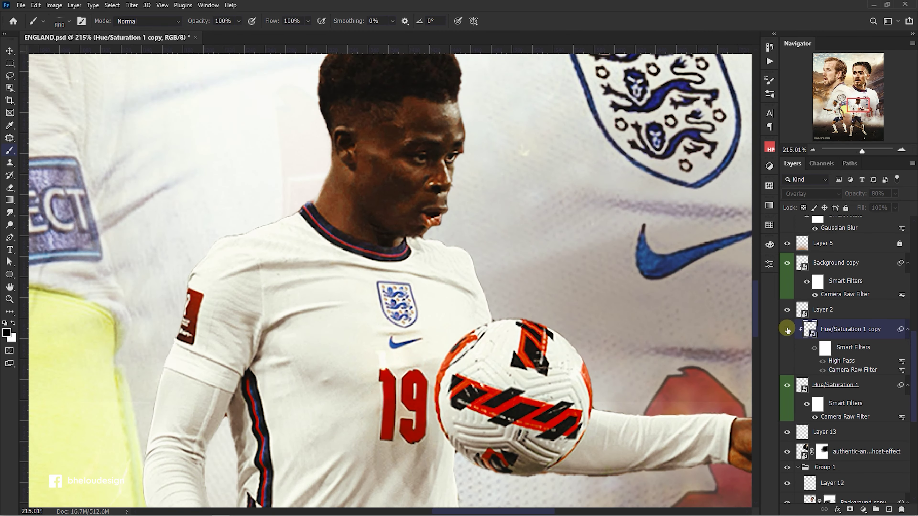
{"action": "key", "text": "ctrl+0"}
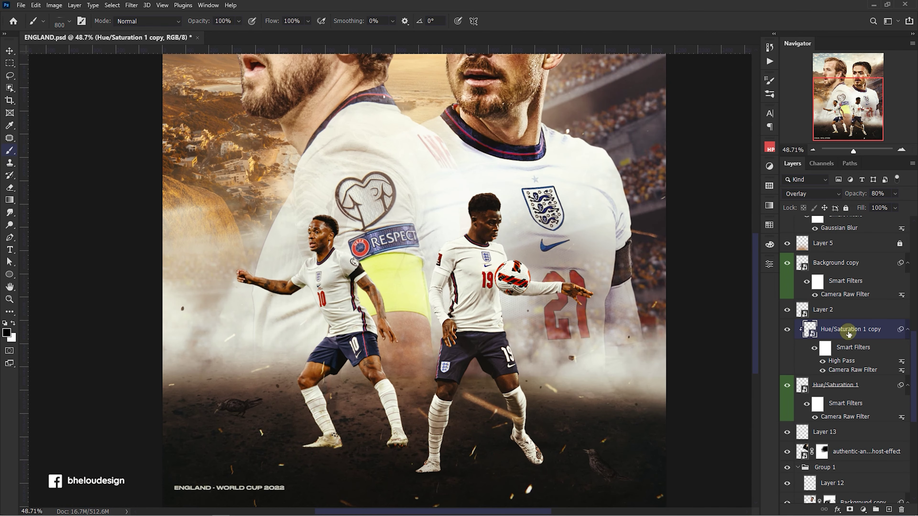
{"action": "key", "text": "Delete"}
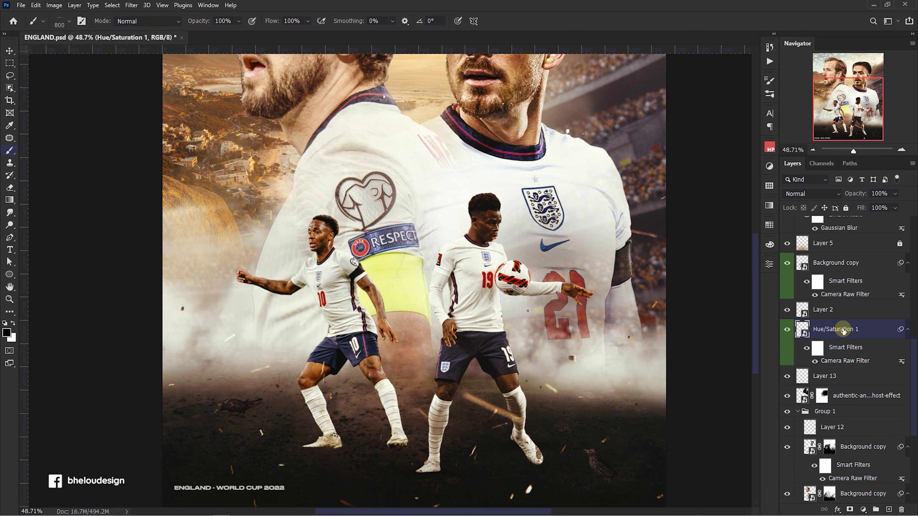
{"action": "left_click", "coordinate": [888, 510]}
{"action": "key", "text": "ctrl+alt+g"}
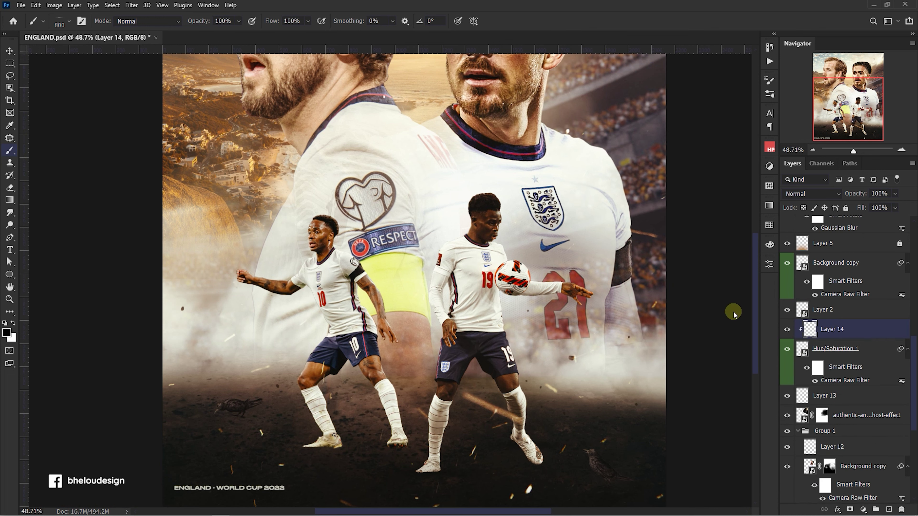
Choose a small soft brush with reduced flow
{"action": "left_click", "coordinate": [295, 21]}
{"action": "left_click", "coordinate": [69, 21]}
{"action": "scroll", "coordinate": [82, 209], "scroll_direction": "up", "scroll_amount": 3}
{"action": "double_click", "coordinate": [45, 146]}
{"action": "scroll", "coordinate": [505, 228], "scroll_direction": "up", "scroll_amount": 5}
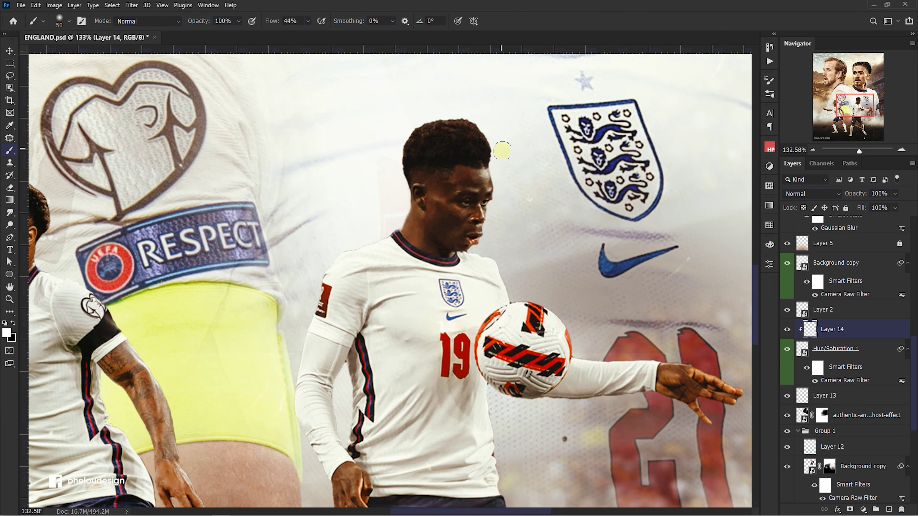
{"action": "scroll", "coordinate": [553, 206], "scroll_direction": "up", "scroll_amount": 3}
Add a white mask to the number 19 player's layer and rasterize it
{"action": "left_click", "coordinate": [840, 349]}
{"action": "right_click", "coordinate": [840, 349]}
{"action": "key", "text": "Escape"}
{"action": "left_click", "coordinate": [849, 510]}
{"action": "scroll", "coordinate": [377, 98], "scroll_direction": "up", "scroll_amount": 3}
{"action": "key", "text": "e"}
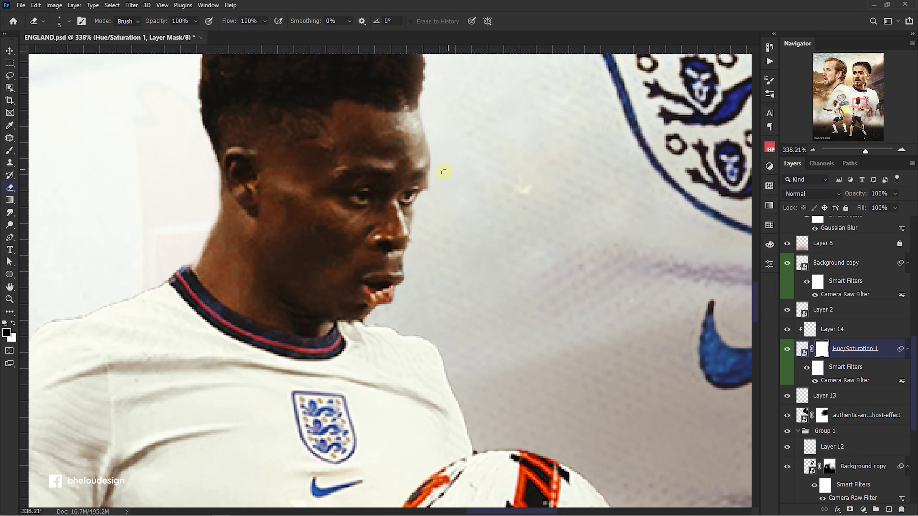
{"action": "right_click", "coordinate": [802, 350]}
{"action": "left_click", "coordinate": [752, 279]}
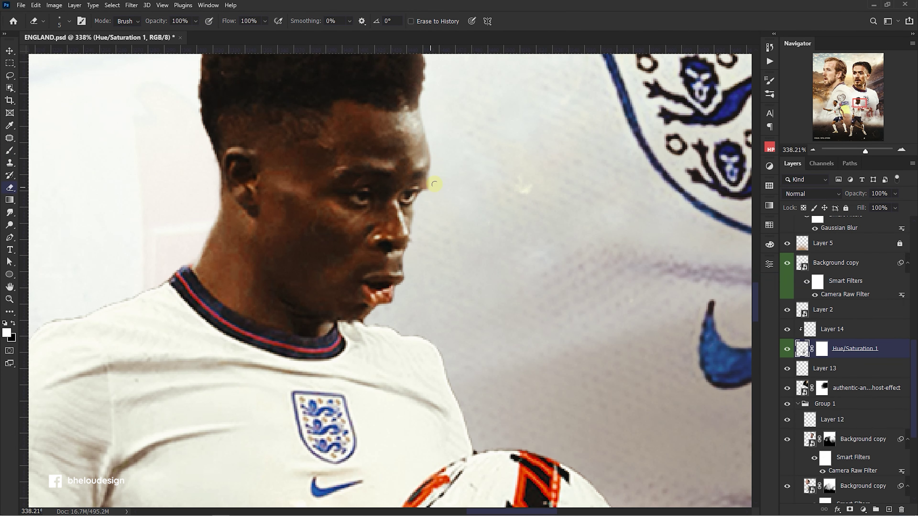
Paint soft light over the players on the clipped Layer 14
{"action": "left_click", "coordinate": [831, 329]}
{"action": "key", "text": "b"}
{"action": "scroll", "coordinate": [444, 236], "scroll_direction": "down", "scroll_amount": 5}
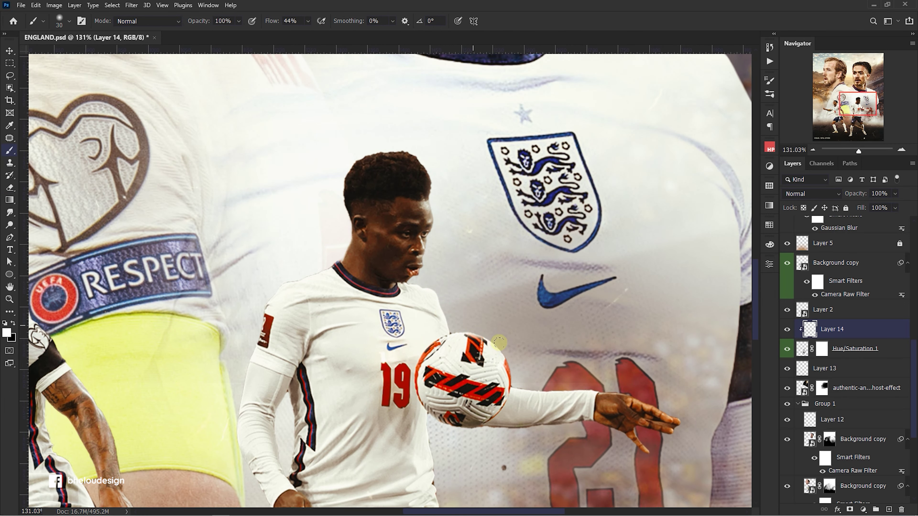
{"action": "scroll", "coordinate": [603, 387], "scroll_direction": "up", "scroll_amount": 2}
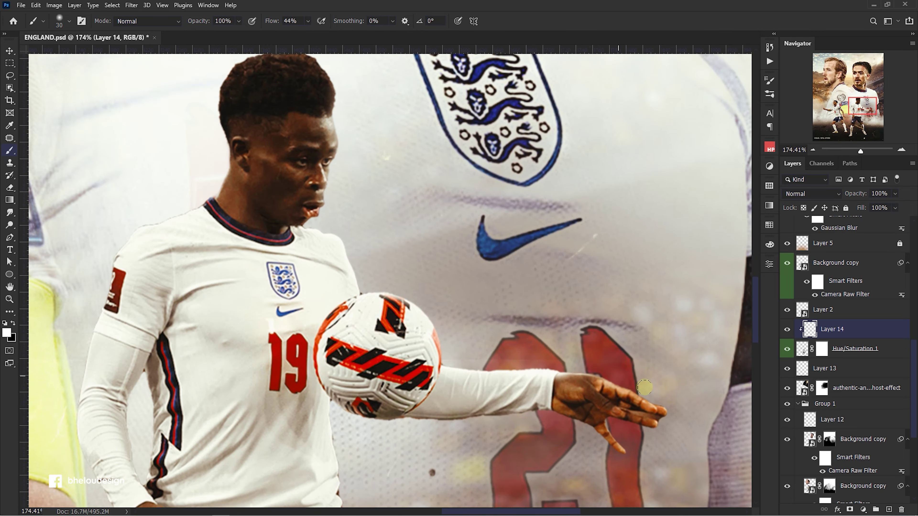
{"action": "scroll", "coordinate": [649, 391], "scroll_direction": "down", "scroll_amount": 1}
{"action": "scroll", "coordinate": [596, 361], "scroll_direction": "down", "scroll_amount": 1}
{"action": "scroll", "coordinate": [542, 333], "scroll_direction": "down", "scroll_amount": 1}
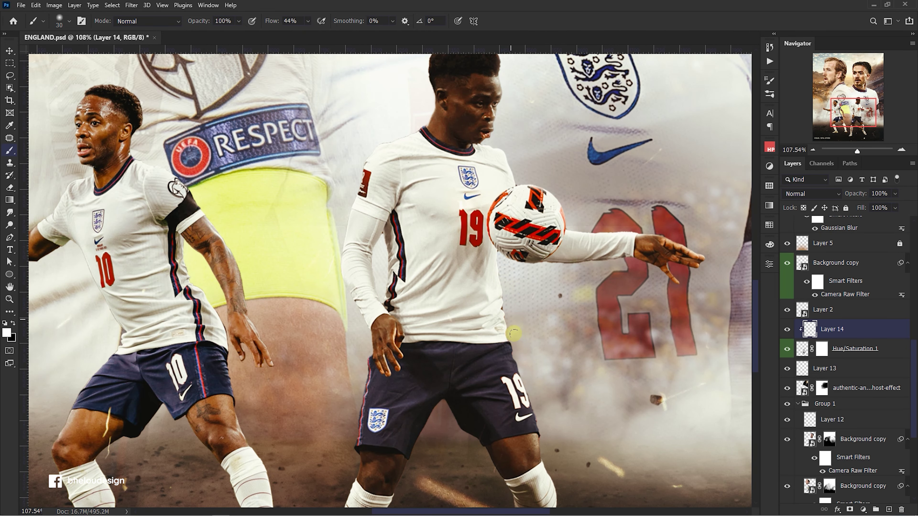
{"action": "scroll", "coordinate": [521, 362], "scroll_direction": "up", "scroll_amount": 2}
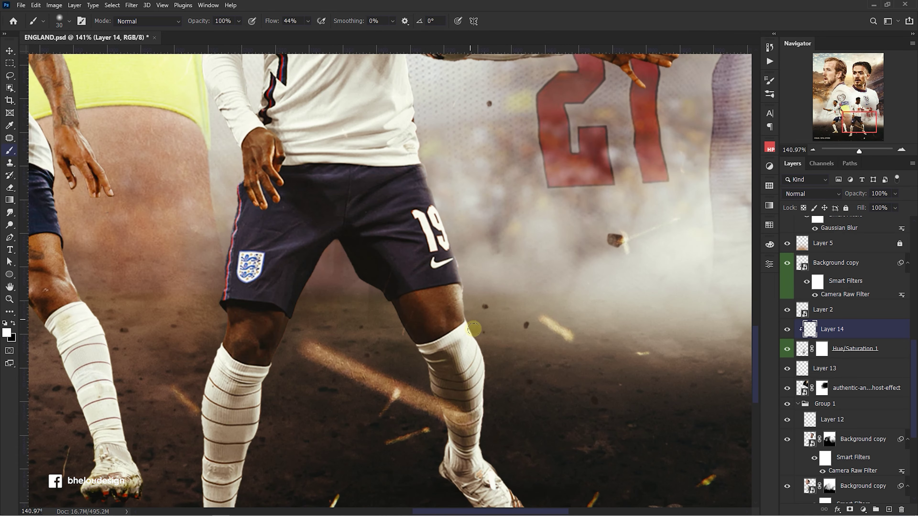
{"action": "scroll", "coordinate": [488, 386], "scroll_direction": "down", "scroll_amount": 2}
{"action": "scroll", "coordinate": [491, 416], "scroll_direction": "down", "scroll_amount": 3}
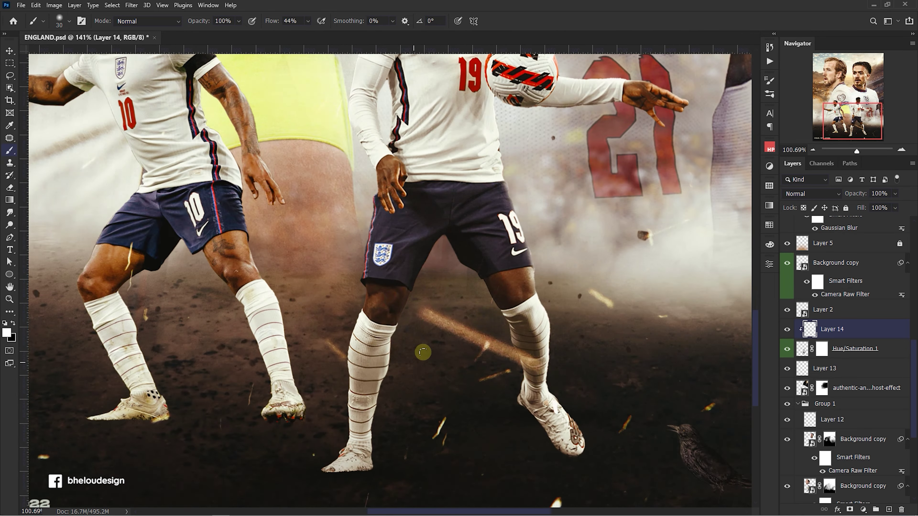
{"action": "scroll", "coordinate": [404, 279], "scroll_direction": "down", "scroll_amount": 3}
{"action": "scroll", "coordinate": [449, 191], "scroll_direction": "up", "scroll_amount": 5}
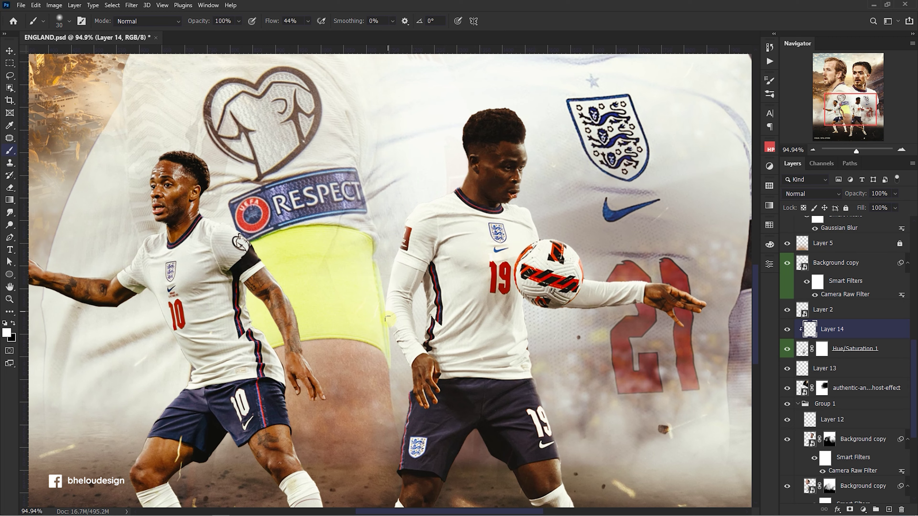
{"action": "scroll", "coordinate": [407, 370], "scroll_direction": "up", "scroll_amount": 2}
{"action": "scroll", "coordinate": [403, 361], "scroll_direction": "up", "scroll_amount": 1}
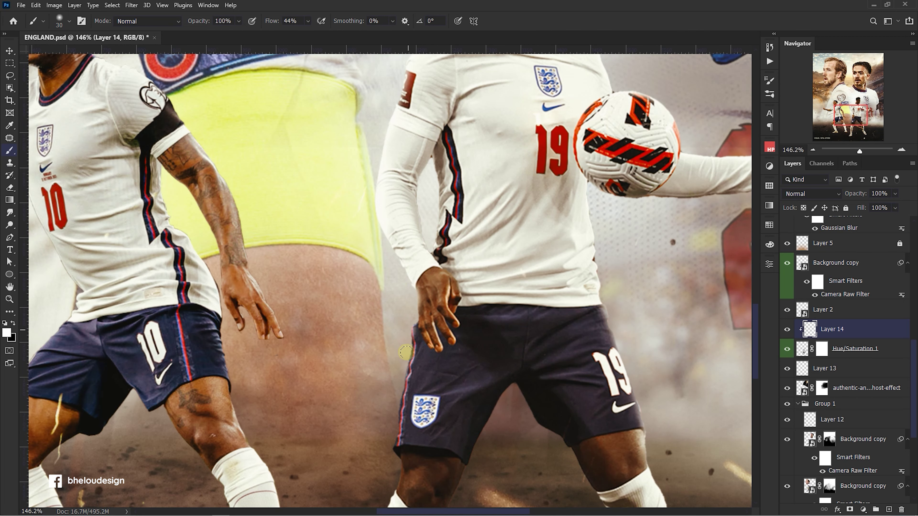
{"action": "scroll", "coordinate": [401, 352], "scroll_direction": "down", "scroll_amount": 1}
{"action": "scroll", "coordinate": [390, 383], "scroll_direction": "down", "scroll_amount": 1}
{"action": "scroll", "coordinate": [384, 398], "scroll_direction": "down", "scroll_amount": 1}
{"action": "scroll", "coordinate": [381, 449], "scroll_direction": "down", "scroll_amount": 4}
{"action": "scroll", "coordinate": [400, 328], "scroll_direction": "up", "scroll_amount": 5}
{"action": "scroll", "coordinate": [399, 326], "scroll_direction": "down", "scroll_amount": 2}
{"action": "scroll", "coordinate": [401, 140], "scroll_direction": "up", "scroll_amount": 3}
{"action": "scroll", "coordinate": [412, 108], "scroll_direction": "down", "scroll_amount": 1}
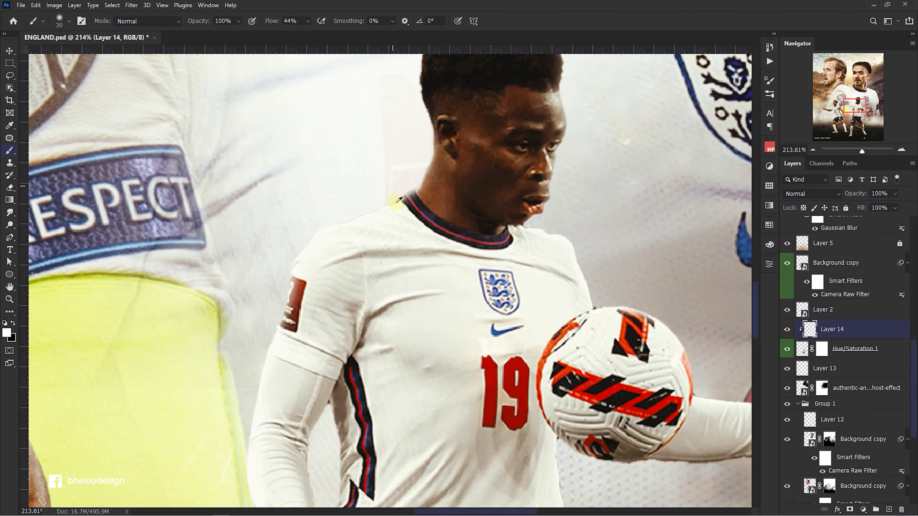
{"action": "scroll", "coordinate": [426, 90], "scroll_direction": "down", "scroll_amount": 1}
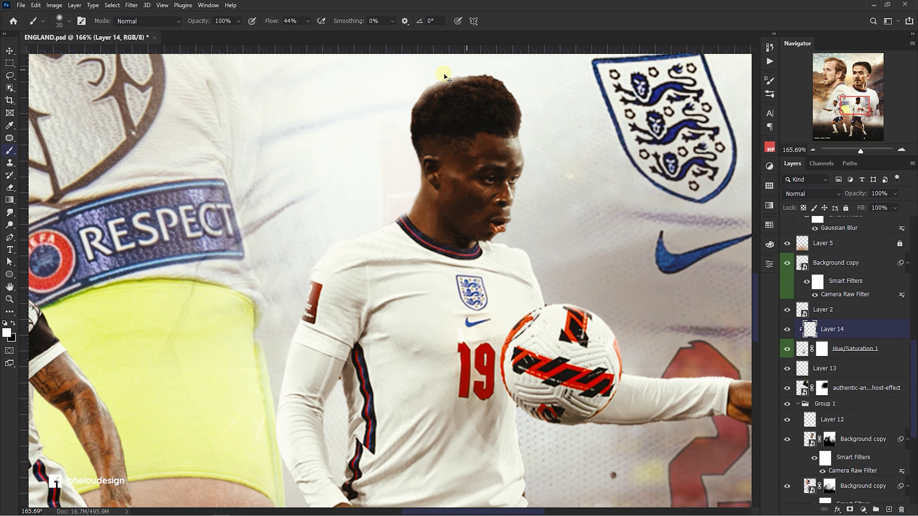
Lower brush flow to 27% and add an empty Layer 15 above Layer 14
{"action": "left_click_drag", "start_coordinate": [307, 20], "coordinate": [298, 33]}
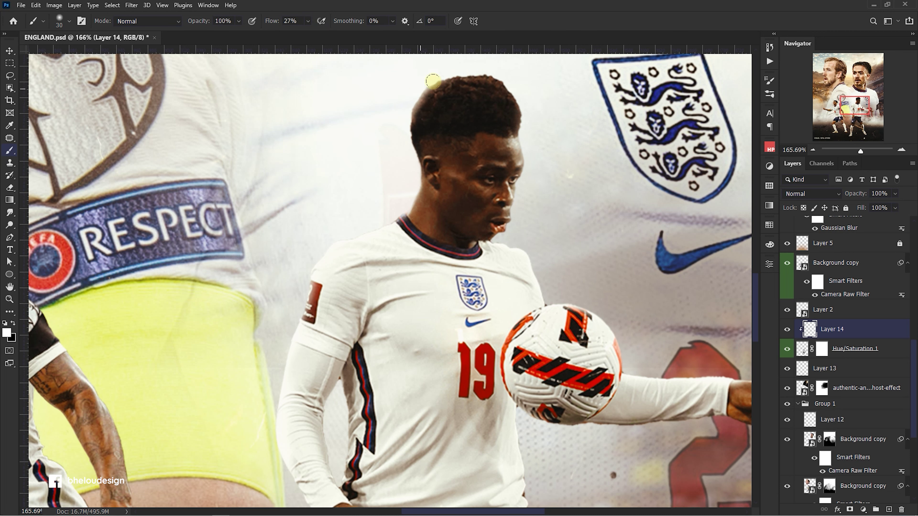
{"action": "scroll", "coordinate": [512, 88], "scroll_direction": "down", "scroll_amount": 4}
{"action": "scroll", "coordinate": [420, 95], "scroll_direction": "down", "scroll_amount": 3}
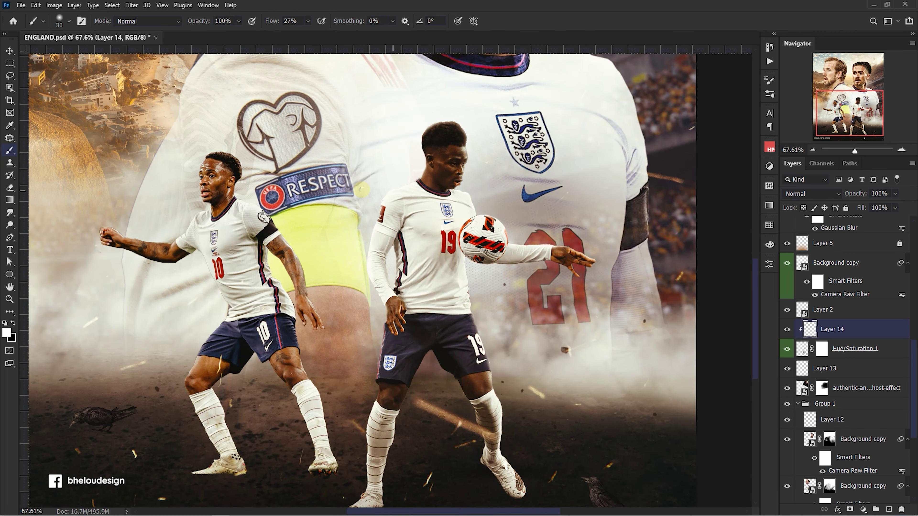
{"action": "left_click", "coordinate": [889, 509]}
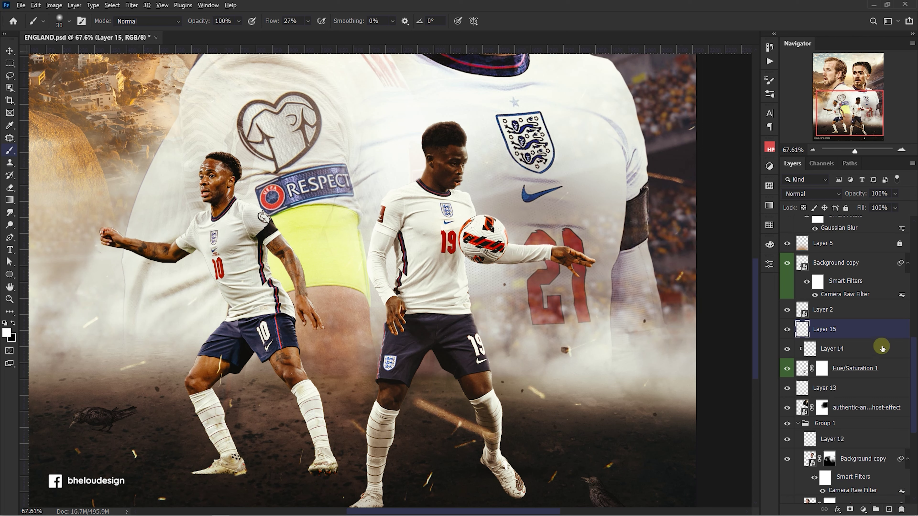
Clip Layer 15 to the layer below, set it to Soft Light, and raise brush flow to 46%
{"action": "left_click", "coordinate": [811, 194]}
{"action": "left_click", "coordinate": [796, 344]}
{"action": "left_click_drag", "start_coordinate": [307, 21], "coordinate": [307, 33]}
{"action": "left_click", "coordinate": [600, 21]}
Paint highlights and shadows on the number 19 player's kit at 46% flow
{"action": "scroll", "coordinate": [399, 228], "scroll_direction": "up", "scroll_amount": 5}
{"action": "scroll", "coordinate": [399, 227], "scroll_direction": "up", "scroll_amount": 3}
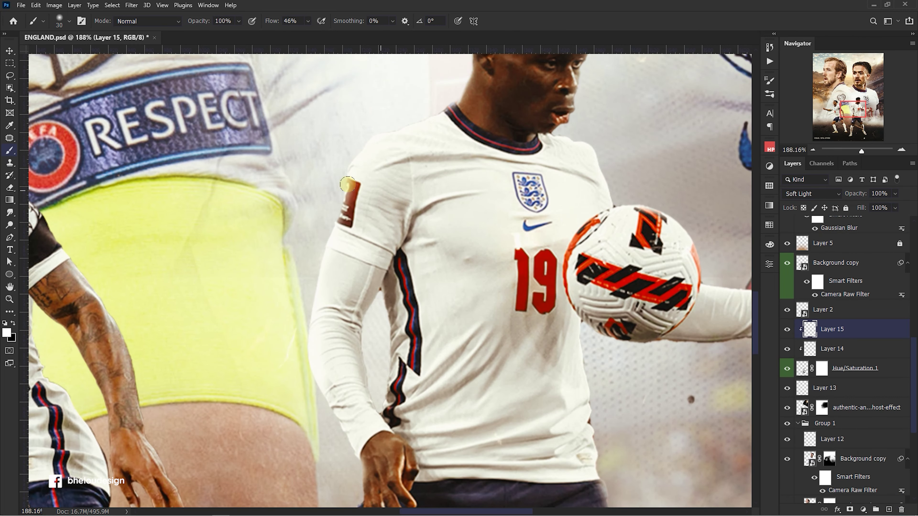
{"action": "scroll", "coordinate": [464, 212], "scroll_direction": "up", "scroll_amount": 2}
{"action": "scroll", "coordinate": [463, 213], "scroll_direction": "up", "scroll_amount": 2}
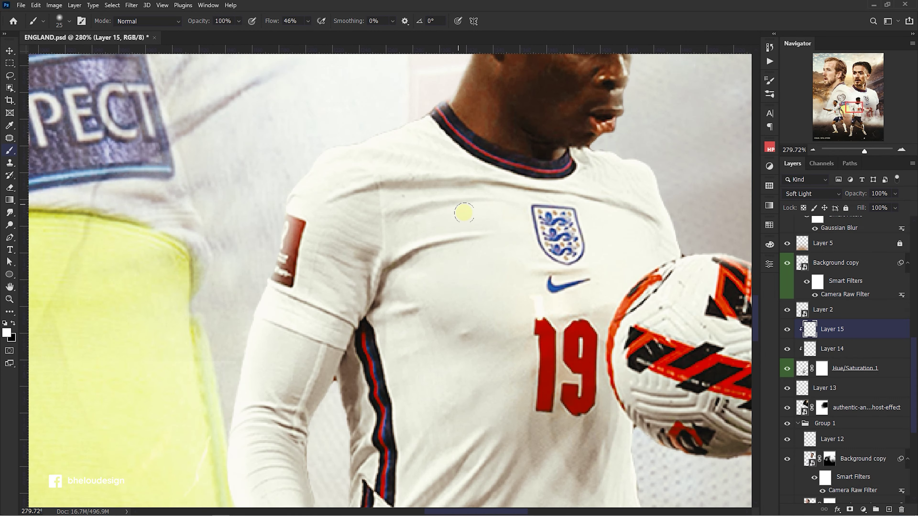
{"action": "scroll", "coordinate": [390, 259], "scroll_direction": "up", "scroll_amount": 1}
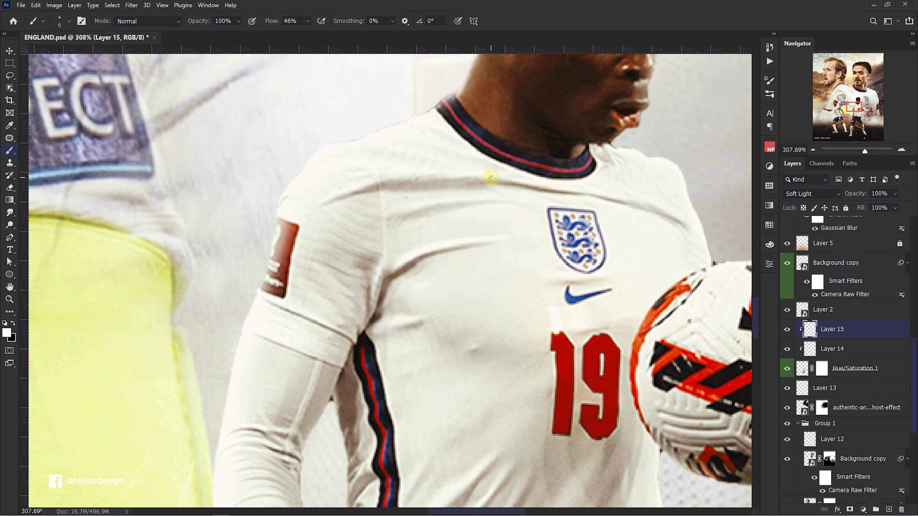
{"action": "scroll", "coordinate": [475, 189], "scroll_direction": "down", "scroll_amount": 1}
{"action": "scroll", "coordinate": [603, 220], "scroll_direction": "down", "scroll_amount": 2}
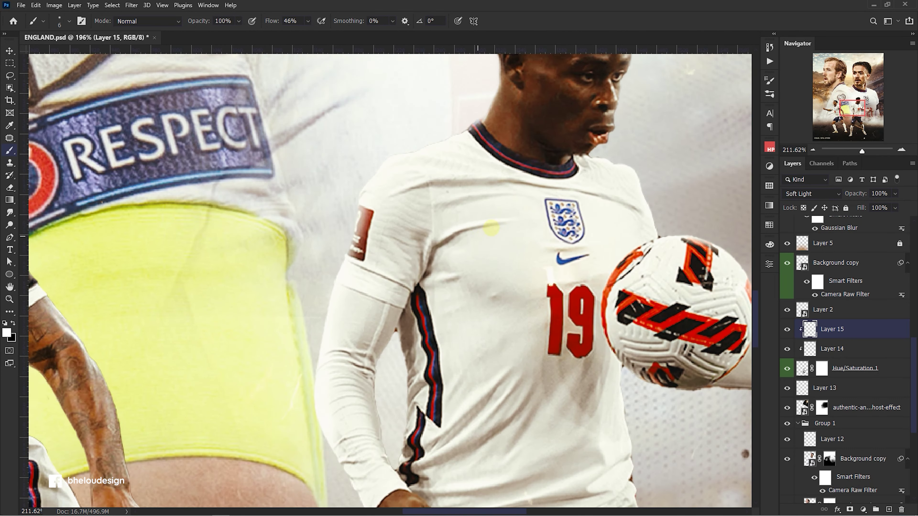
{"action": "scroll", "coordinate": [416, 399], "scroll_direction": "down", "scroll_amount": 1}
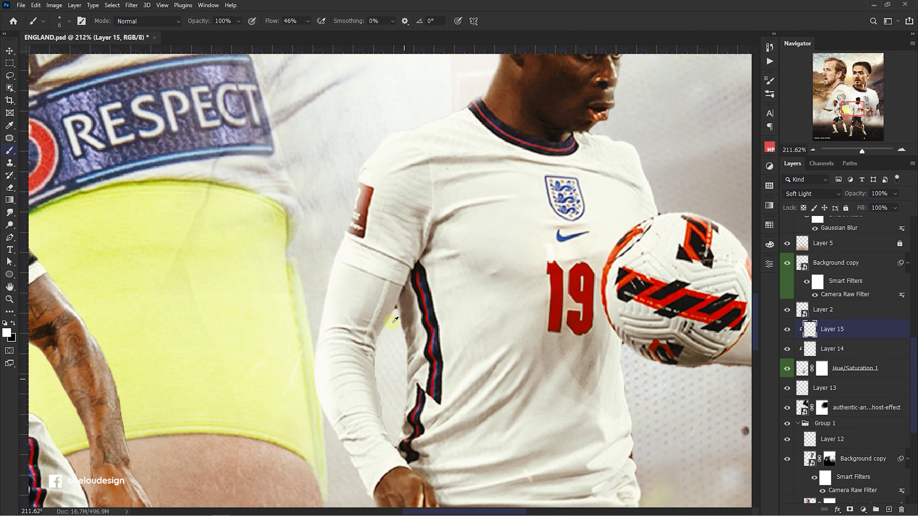
{"action": "scroll", "coordinate": [516, 364], "scroll_direction": "up", "scroll_amount": 2}
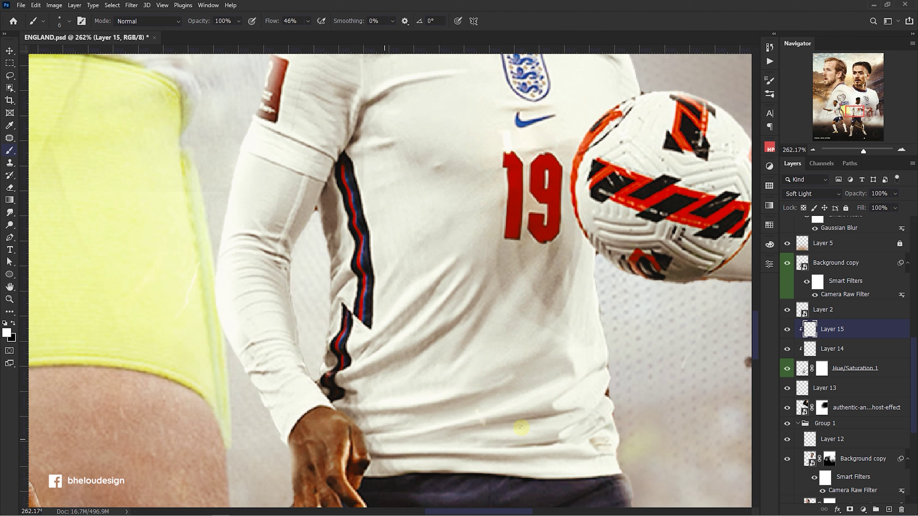
{"action": "scroll", "coordinate": [462, 452], "scroll_direction": "down", "scroll_amount": 2}
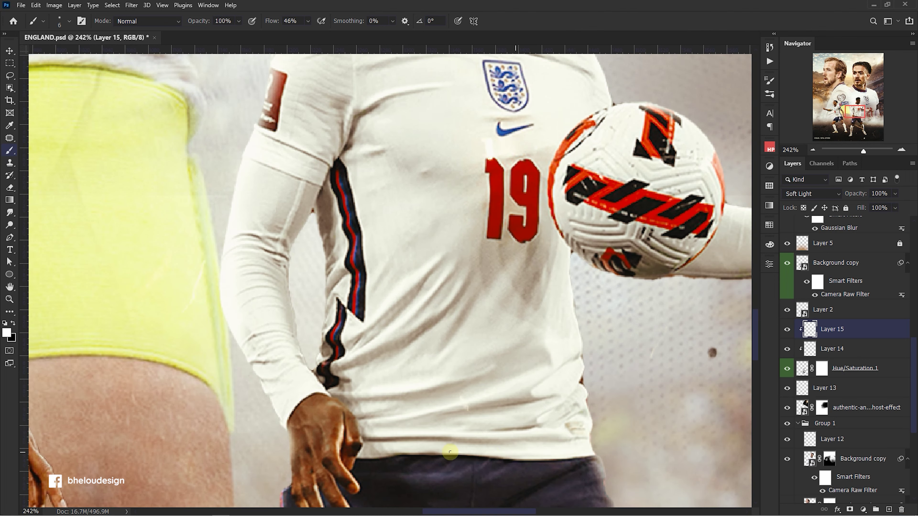
{"action": "scroll", "coordinate": [447, 447], "scroll_direction": "down", "scroll_amount": 2}
{"action": "scroll", "coordinate": [375, 362], "scroll_direction": "up", "scroll_amount": 3}
{"action": "scroll", "coordinate": [542, 289], "scroll_direction": "down", "scroll_amount": 3}
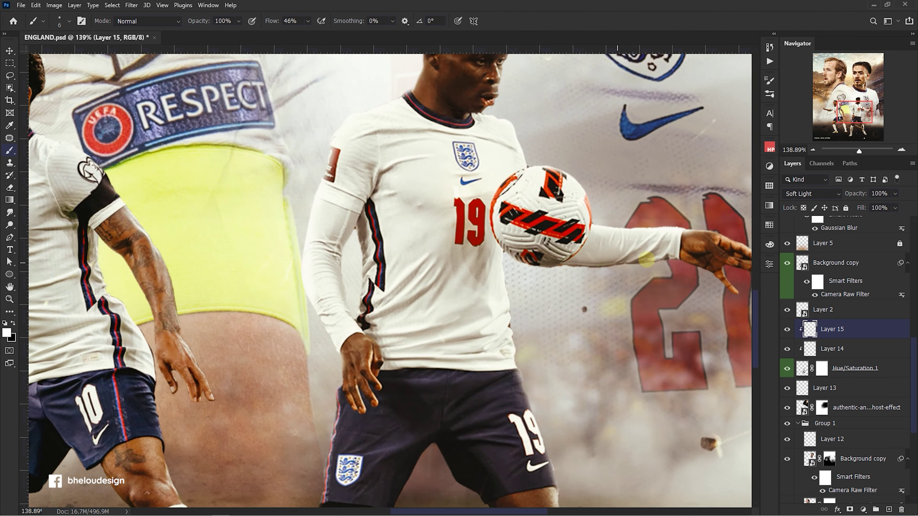
{"action": "scroll", "coordinate": [669, 238], "scroll_direction": "up", "scroll_amount": 2}
{"action": "scroll", "coordinate": [673, 233], "scroll_direction": "up", "scroll_amount": 2}
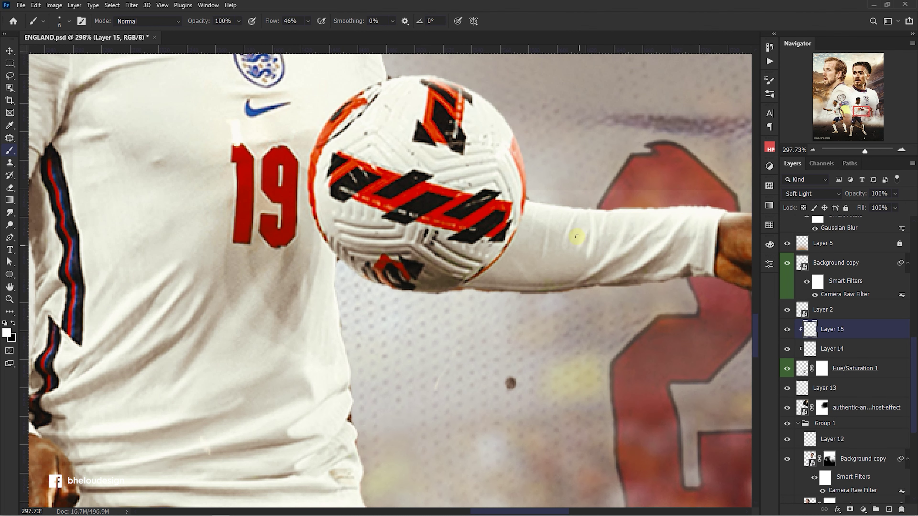
{"action": "scroll", "coordinate": [545, 218], "scroll_direction": "down", "scroll_amount": 1}
{"action": "scroll", "coordinate": [445, 347], "scroll_direction": "down", "scroll_amount": 2}
{"action": "scroll", "coordinate": [389, 334], "scroll_direction": "up", "scroll_amount": 2}
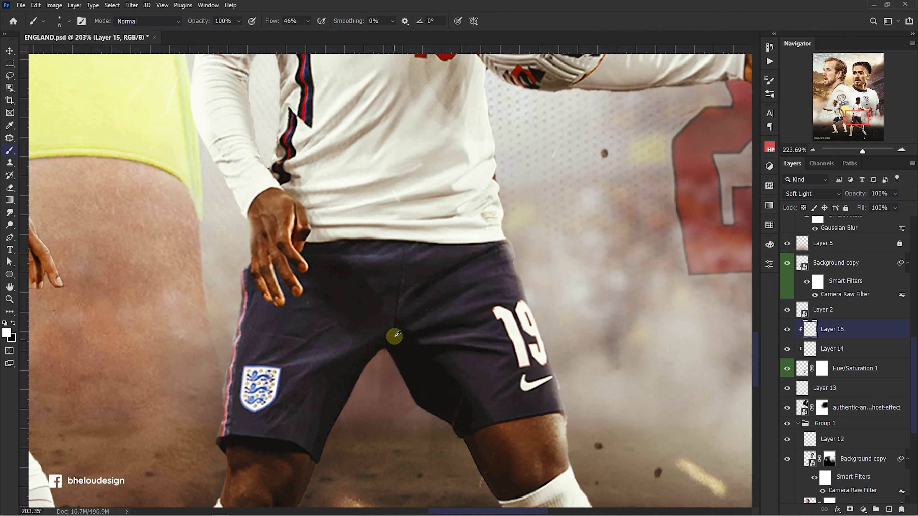
{"action": "scroll", "coordinate": [423, 308], "scroll_direction": "up", "scroll_amount": 1}
Drop brush flow to 14% and keep painting subtle light and shade
{"action": "left_click", "coordinate": [307, 21]}
{"action": "scroll", "coordinate": [502, 307], "scroll_direction": "down", "scroll_amount": 2}
{"action": "left_click", "coordinate": [307, 21]}
{"action": "left_click_drag", "start_coordinate": [307, 32], "coordinate": [302, 34]}
{"action": "scroll", "coordinate": [481, 289], "scroll_direction": "up", "scroll_amount": 2}
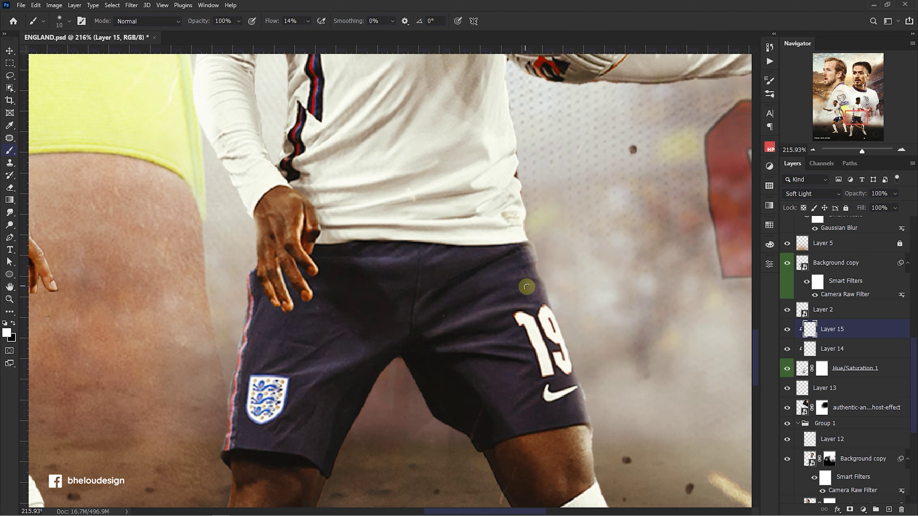
{"action": "scroll", "coordinate": [430, 267], "scroll_direction": "down", "scroll_amount": 1}
{"action": "scroll", "coordinate": [361, 325], "scroll_direction": "down", "scroll_amount": 3}
{"action": "scroll", "coordinate": [398, 325], "scroll_direction": "up", "scroll_amount": 1}
{"action": "scroll", "coordinate": [398, 350], "scroll_direction": "down", "scroll_amount": 1}
{"action": "scroll", "coordinate": [398, 349], "scroll_direction": "up", "scroll_amount": 3}
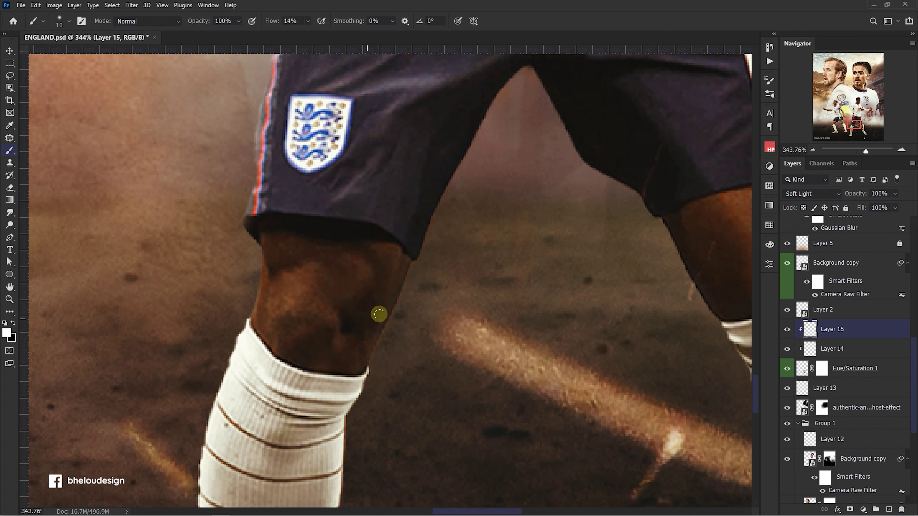
{"action": "scroll", "coordinate": [361, 316], "scroll_direction": "down", "scroll_amount": 1}
{"action": "scroll", "coordinate": [339, 285], "scroll_direction": "up", "scroll_amount": 1}
Enlarge the brush to 40 and finish the light and shade on the number 19 player
{"action": "key", "text": "bracketright"}
{"action": "key", "text": "bracketright"}
{"action": "key", "text": "bracketright"}
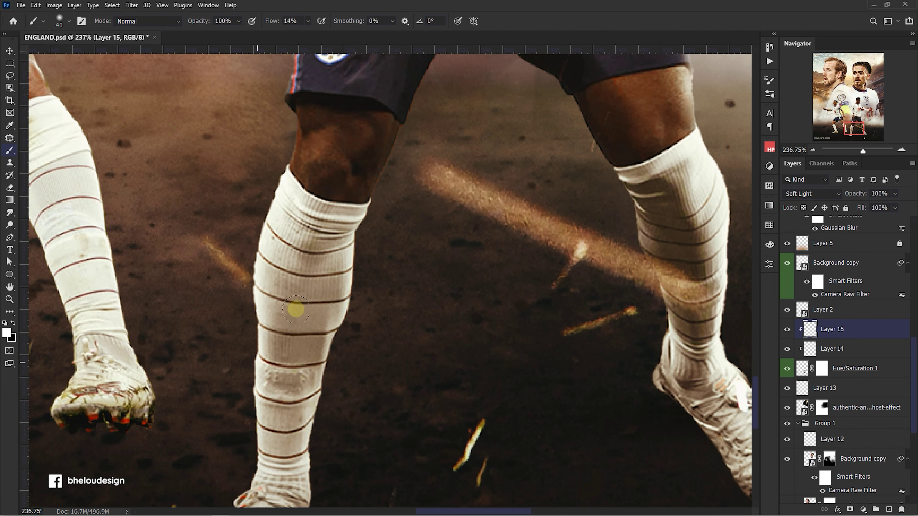
{"action": "scroll", "coordinate": [254, 363], "scroll_direction": "down", "scroll_amount": 1}
{"action": "scroll", "coordinate": [581, 337], "scroll_direction": "down", "scroll_amount": 1}
{"action": "scroll", "coordinate": [384, 275], "scroll_direction": "left", "scroll_amount": 3}
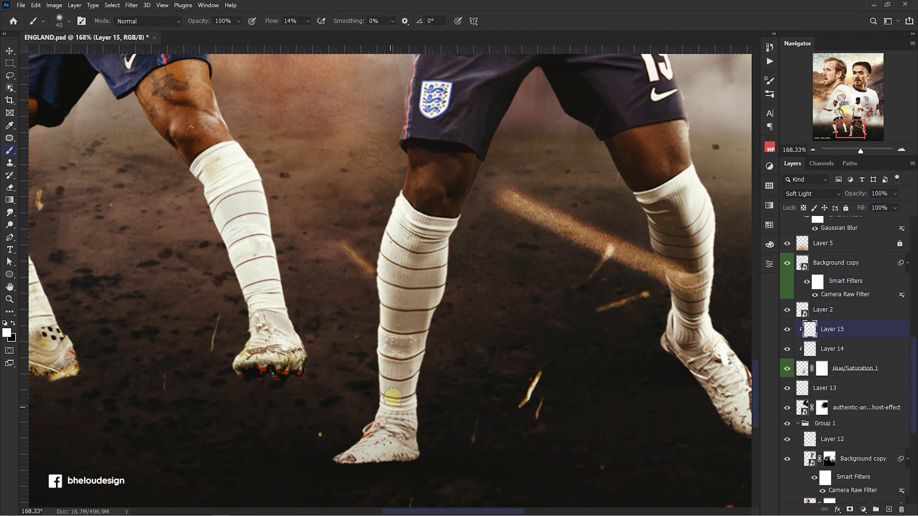
{"action": "scroll", "coordinate": [432, 276], "scroll_direction": "right", "scroll_amount": 2}
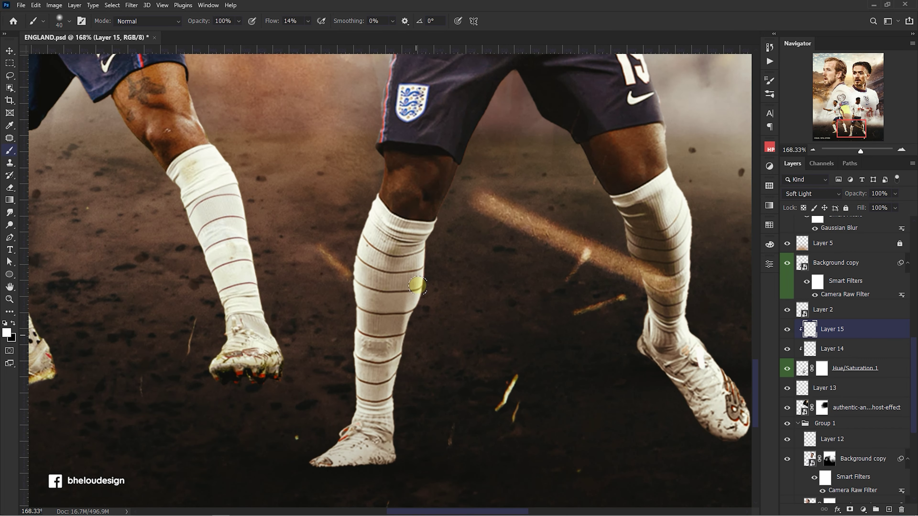
{"action": "scroll", "coordinate": [425, 268], "scroll_direction": "down", "scroll_amount": 3}
{"action": "scroll", "coordinate": [424, 326], "scroll_direction": "up", "scroll_amount": 2}
{"action": "scroll", "coordinate": [415, 289], "scroll_direction": "up", "scroll_amount": 2}
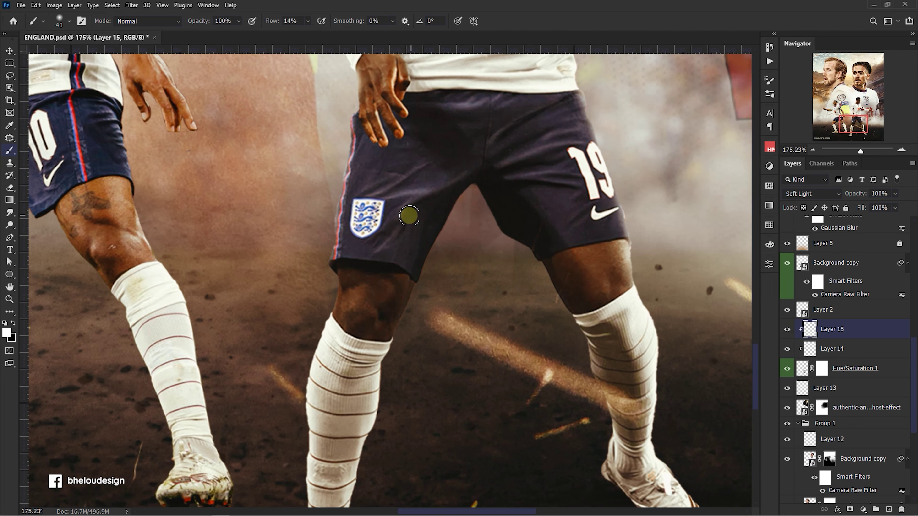
{"action": "scroll", "coordinate": [427, 228], "scroll_direction": "up", "scroll_amount": 2}
{"action": "scroll", "coordinate": [429, 223], "scroll_direction": "up", "scroll_amount": 5}
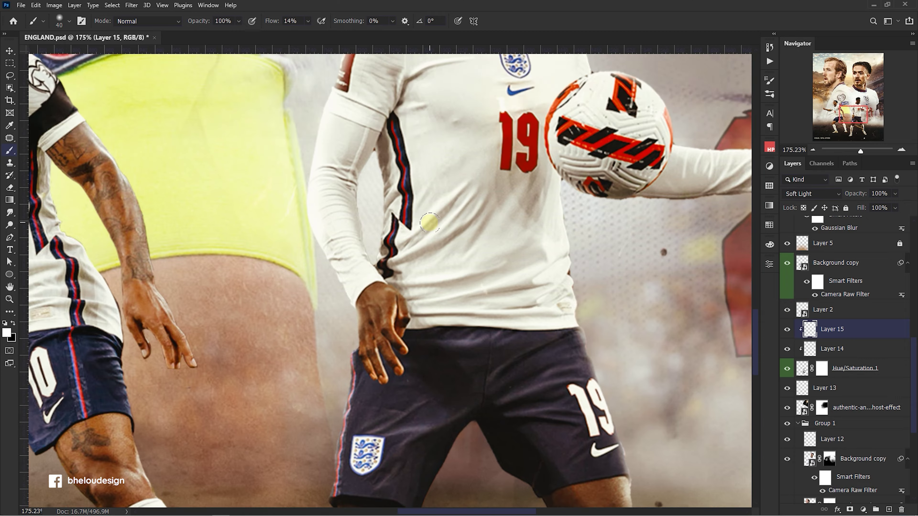
{"action": "scroll", "coordinate": [429, 223], "scroll_direction": "up", "scroll_amount": 3}
{"action": "scroll", "coordinate": [430, 221], "scroll_direction": "up", "scroll_amount": 3}
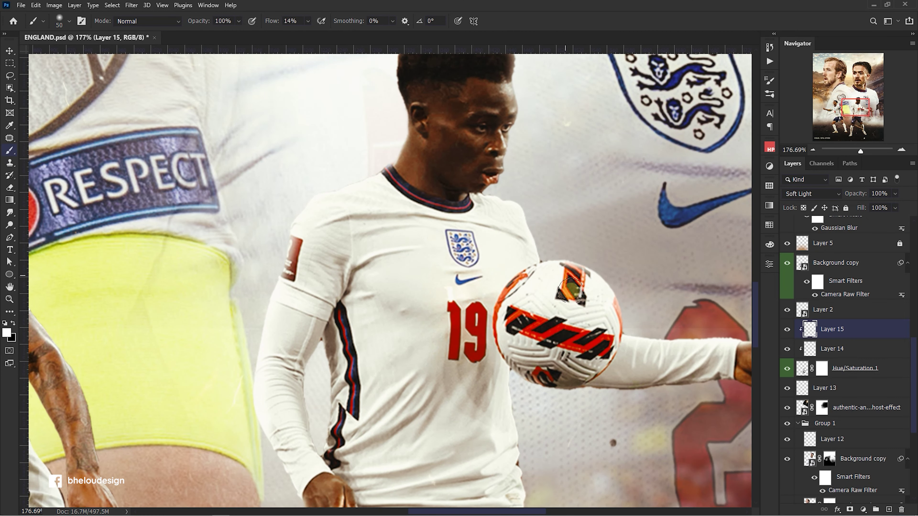
{"action": "key", "text": "ctrl+0"}
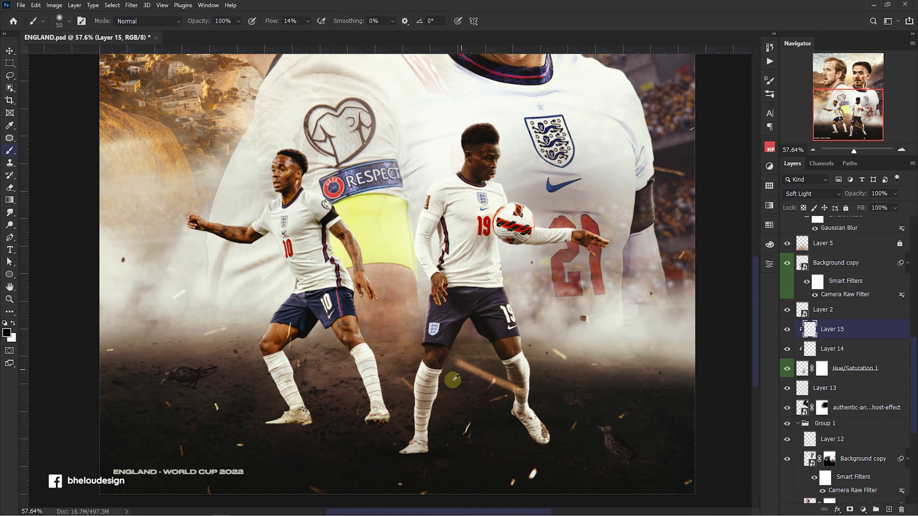
Raise the brush flow to 24% and paint soft light along the player's sock on Layer 15
{"action": "scroll", "coordinate": [453, 378], "scroll_direction": "up", "scroll_amount": 5}
{"action": "left_click_drag", "start_coordinate": [308, 32], "coordinate": [312, 33]}
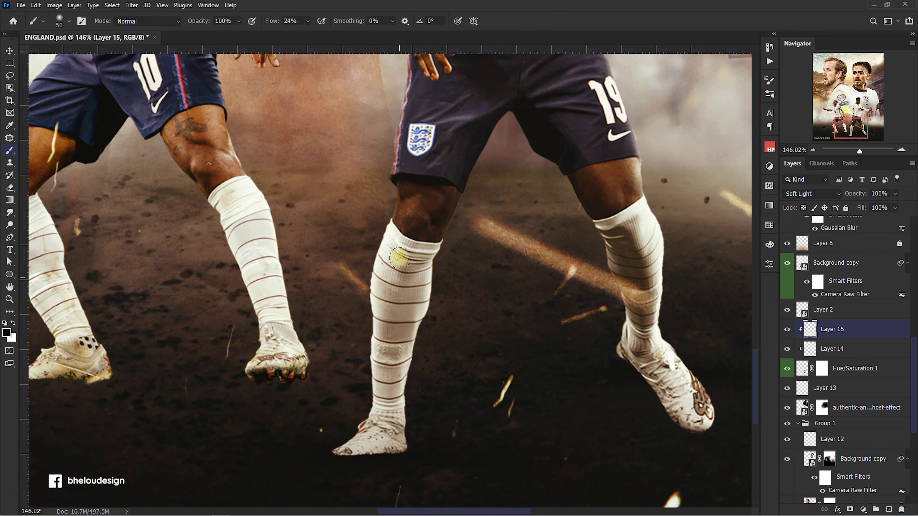
{"action": "left_click_drag", "start_coordinate": [397, 253], "coordinate": [352, 448]}
{"action": "left_click_drag", "start_coordinate": [392, 278], "coordinate": [387, 419]}
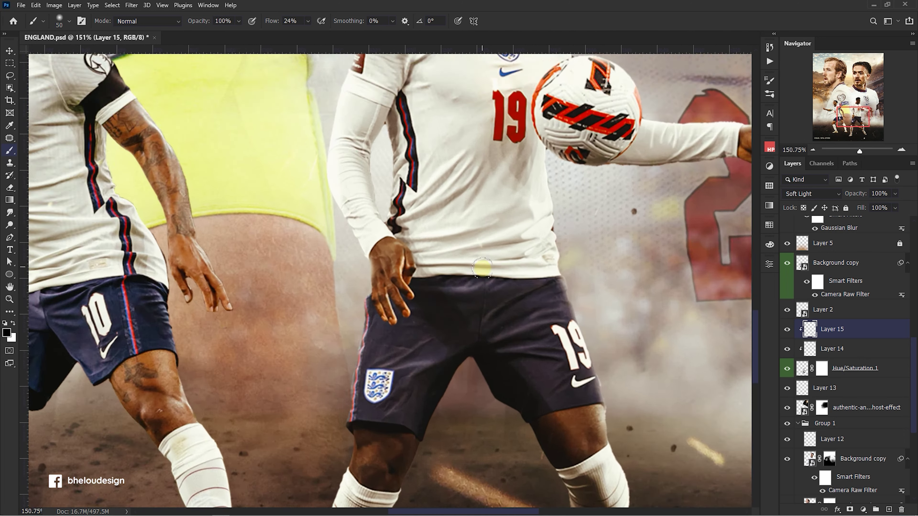
Zoom in and out over the number 19 player's sleeve and shirt to review the soft-light strokes
{"action": "scroll", "coordinate": [482, 267], "scroll_direction": "up", "scroll_amount": 3}
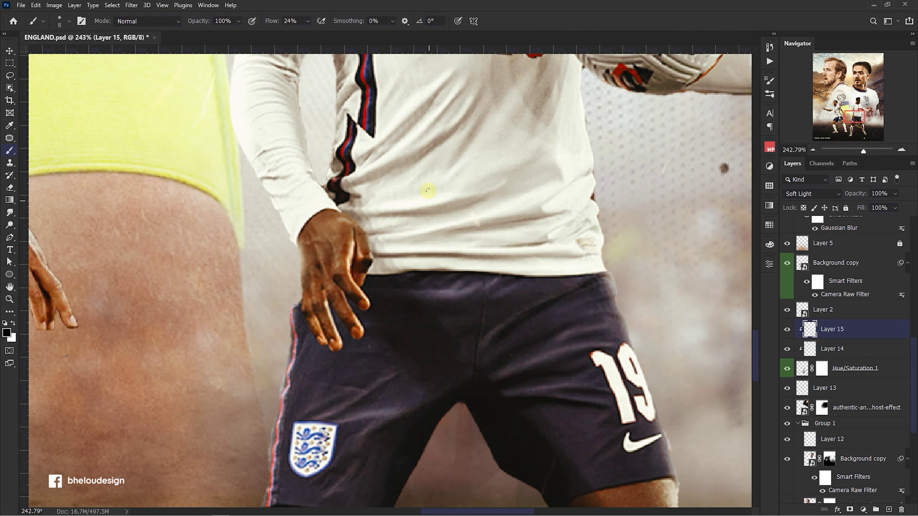
{"action": "scroll", "coordinate": [363, 224], "scroll_direction": "up", "scroll_amount": 2}
{"action": "scroll", "coordinate": [400, 196], "scroll_direction": "down", "scroll_amount": 1}
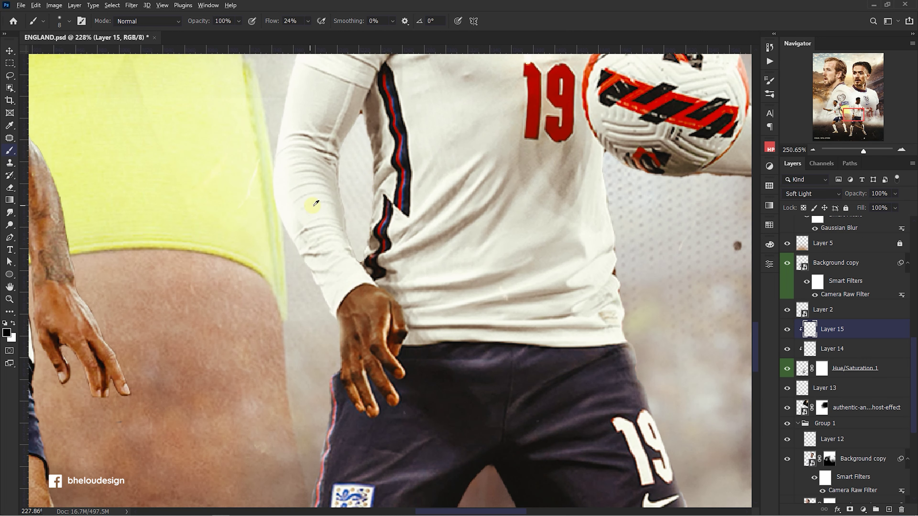
{"action": "scroll", "coordinate": [317, 206], "scroll_direction": "up", "scroll_amount": 1}
{"action": "scroll", "coordinate": [348, 256], "scroll_direction": "up", "scroll_amount": 1}
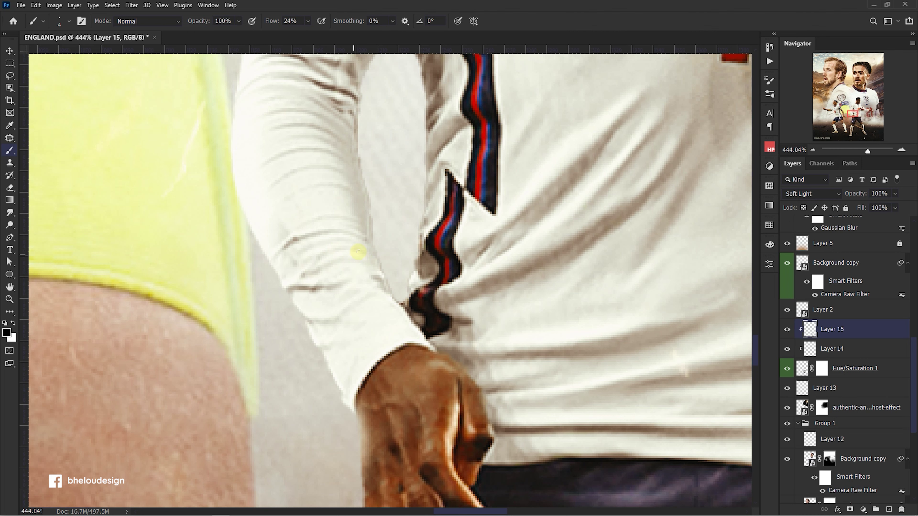
{"action": "scroll", "coordinate": [324, 203], "scroll_direction": "down", "scroll_amount": 2}
{"action": "scroll", "coordinate": [322, 223], "scroll_direction": "up", "scroll_amount": 2}
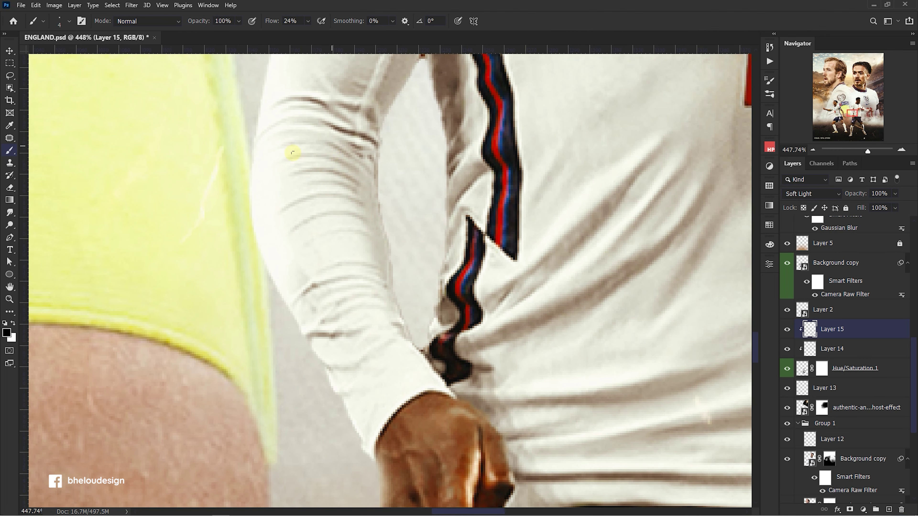
{"action": "scroll", "coordinate": [354, 161], "scroll_direction": "down", "scroll_amount": 1}
{"action": "scroll", "coordinate": [317, 160], "scroll_direction": "down", "scroll_amount": 3}
{"action": "scroll", "coordinate": [348, 133], "scroll_direction": "up", "scroll_amount": 2}
{"action": "scroll", "coordinate": [351, 276], "scroll_direction": "up", "scroll_amount": 1}
{"action": "scroll", "coordinate": [400, 238], "scroll_direction": "up", "scroll_amount": 1}
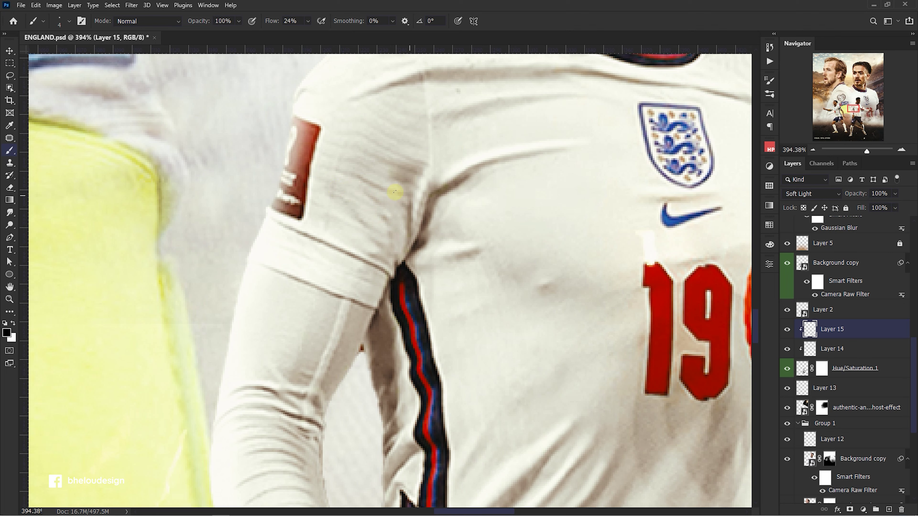
{"action": "scroll", "coordinate": [372, 186], "scroll_direction": "down", "scroll_amount": 4}
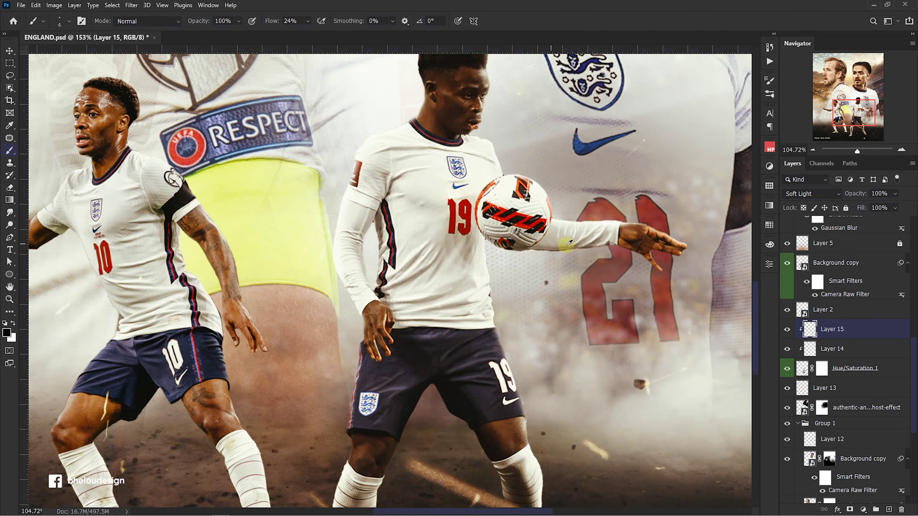
{"action": "scroll", "coordinate": [624, 239], "scroll_direction": "up", "scroll_amount": 3}
{"action": "scroll", "coordinate": [631, 181], "scroll_direction": "up", "scroll_amount": 3}
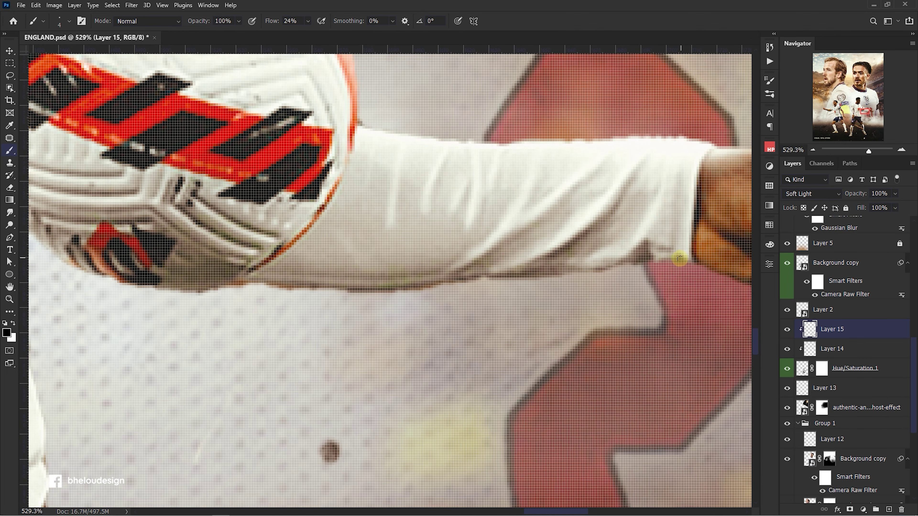
{"action": "scroll", "coordinate": [491, 276], "scroll_direction": "down", "scroll_amount": 3}
{"action": "scroll", "coordinate": [440, 217], "scroll_direction": "up", "scroll_amount": 2}
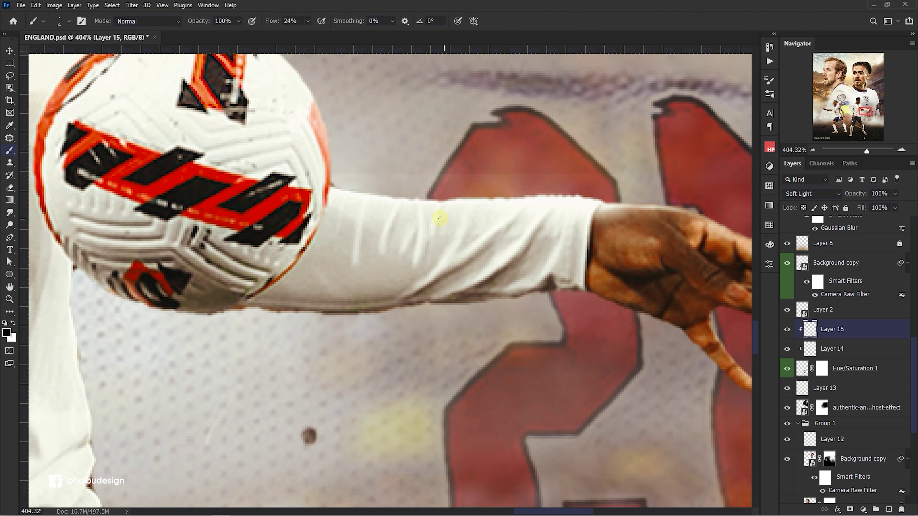
{"action": "scroll", "coordinate": [368, 250], "scroll_direction": "down", "scroll_amount": 3}
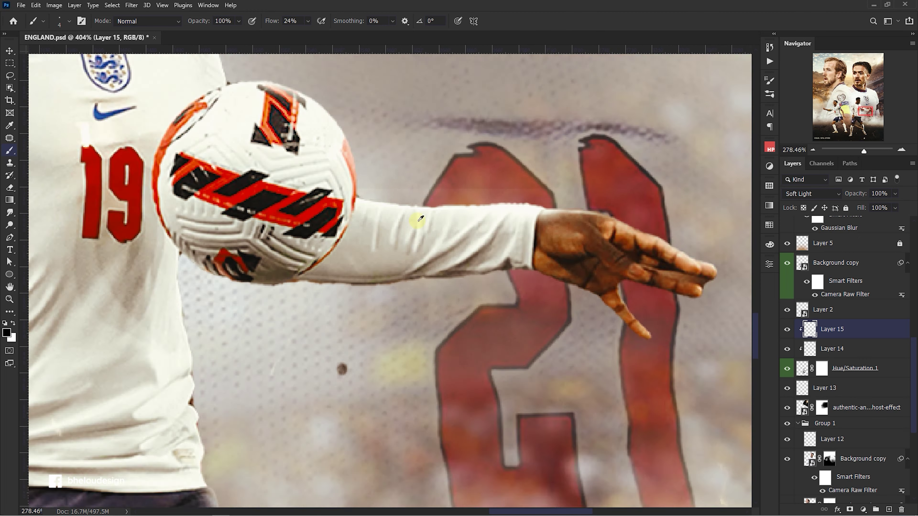
{"action": "scroll", "coordinate": [361, 216], "scroll_direction": "down", "scroll_amount": 1}
{"action": "scroll", "coordinate": [348, 163], "scroll_direction": "up", "scroll_amount": 3}
{"action": "scroll", "coordinate": [304, 142], "scroll_direction": "down", "scroll_amount": 2}
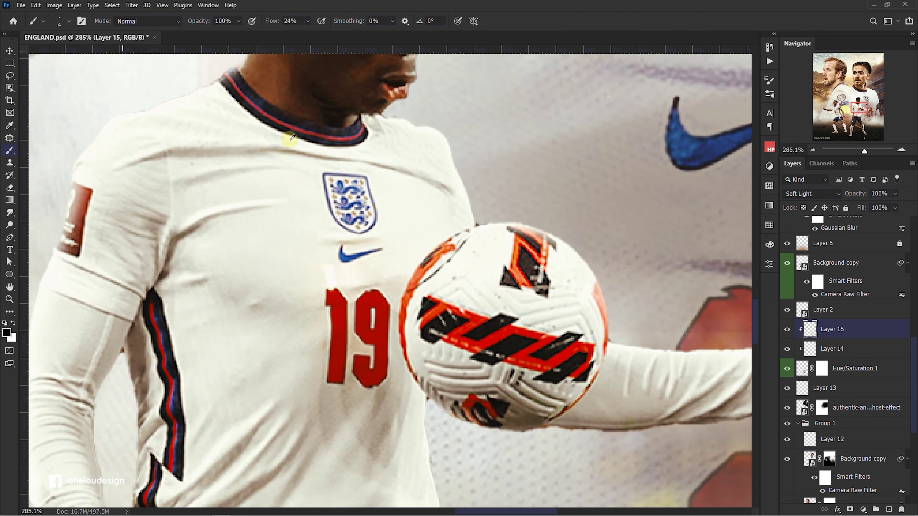
{"action": "scroll", "coordinate": [216, 164], "scroll_direction": "up", "scroll_amount": 1}
{"action": "scroll", "coordinate": [253, 181], "scroll_direction": "down", "scroll_amount": 3}
{"action": "scroll", "coordinate": [362, 199], "scroll_direction": "up", "scroll_amount": 2}
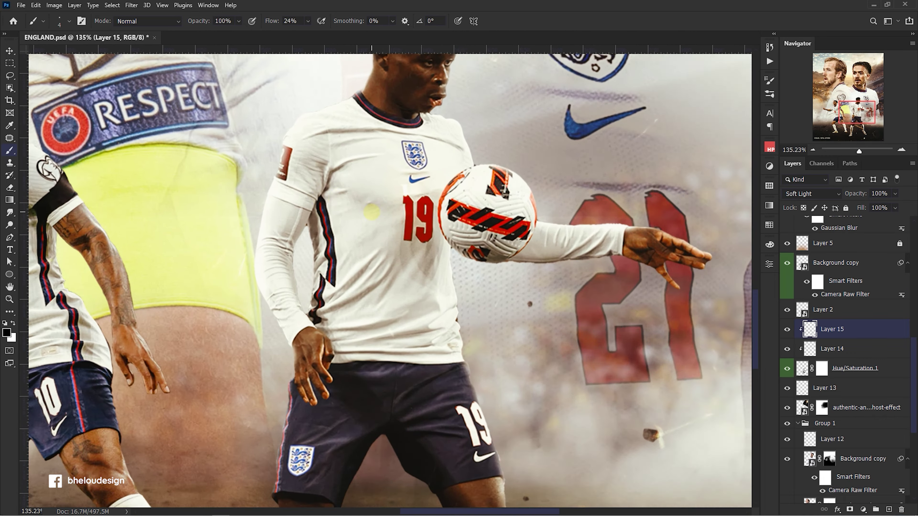
{"action": "scroll", "coordinate": [412, 199], "scroll_direction": "up", "scroll_amount": 1}
{"action": "scroll", "coordinate": [340, 274], "scroll_direction": "down", "scroll_amount": 2}
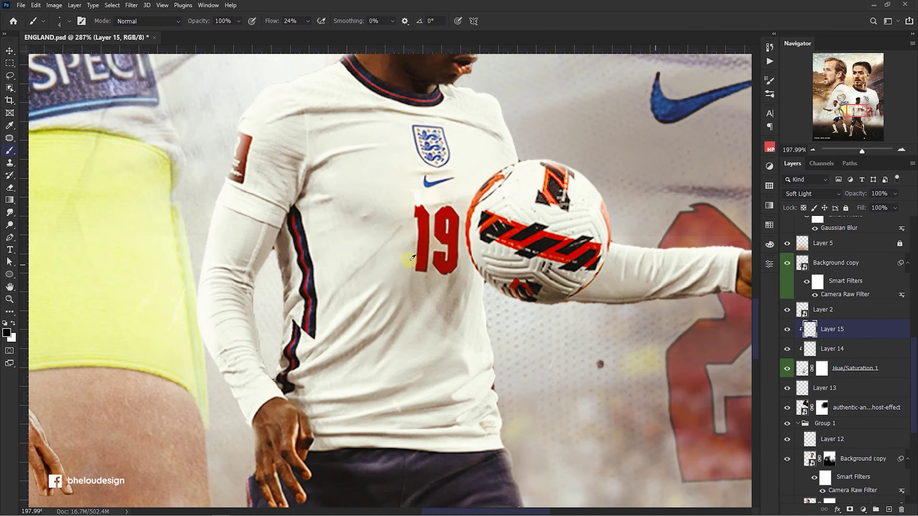
{"action": "scroll", "coordinate": [330, 293], "scroll_direction": "up", "scroll_amount": 3}
{"action": "scroll", "coordinate": [342, 246], "scroll_direction": "down", "scroll_amount": 1}
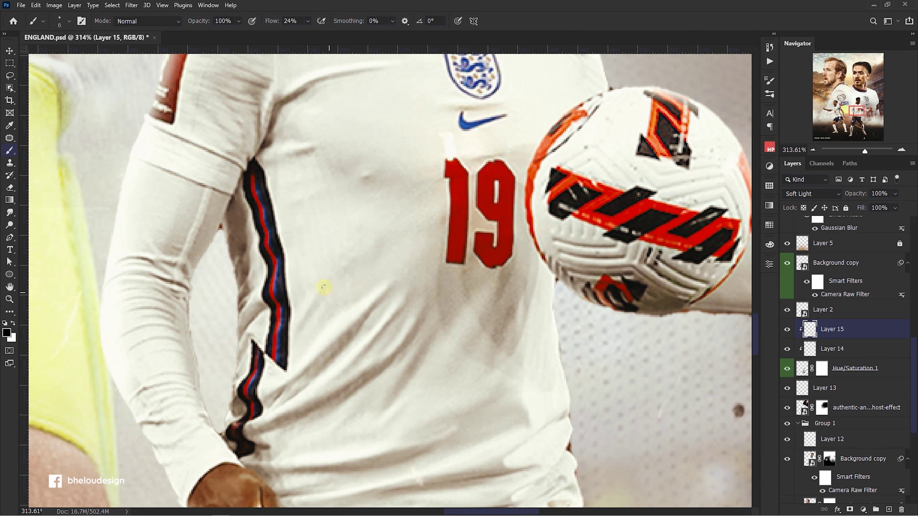
{"action": "scroll", "coordinate": [357, 280], "scroll_direction": "down", "scroll_amount": 5}
{"action": "scroll", "coordinate": [357, 281], "scroll_direction": "down", "scroll_amount": 4}
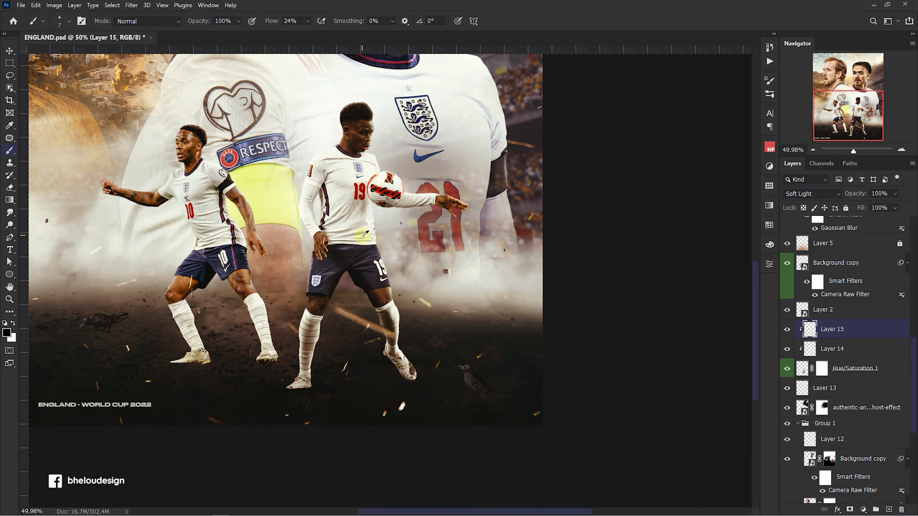
{"action": "scroll", "coordinate": [296, 137], "scroll_direction": "up", "scroll_amount": 1}
{"action": "scroll", "coordinate": [296, 138], "scroll_direction": "up", "scroll_amount": 2}
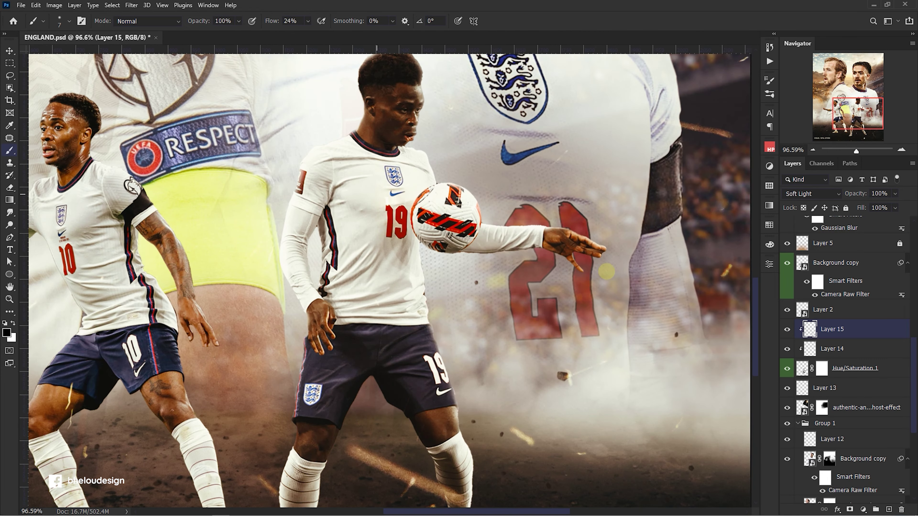
Add Layer 16 above Layer 15 with the Linear Dodge (Add) blend mode
{"action": "left_click", "coordinate": [888, 508]}
{"action": "left_click_drag", "start_coordinate": [308, 21], "coordinate": [304, 33]}
{"action": "scroll", "coordinate": [397, 180], "scroll_direction": "up", "scroll_amount": 2}
{"action": "left_click", "coordinate": [811, 193]}
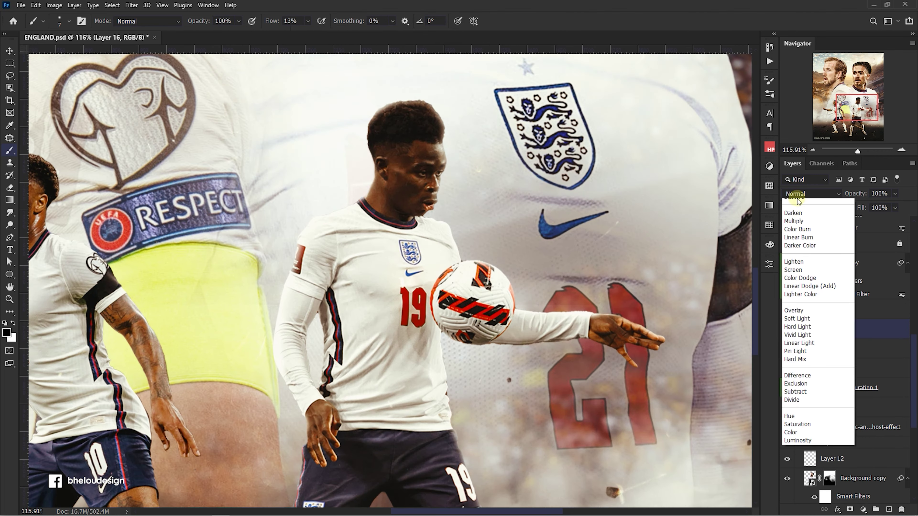
{"action": "left_click", "coordinate": [813, 300]}
Set the brush flow to 6% and enlarge the brush to size 25
{"action": "scroll", "coordinate": [420, 147], "scroll_direction": "up", "scroll_amount": 5}
{"action": "scroll", "coordinate": [459, 180], "scroll_direction": "up", "scroll_amount": 4}
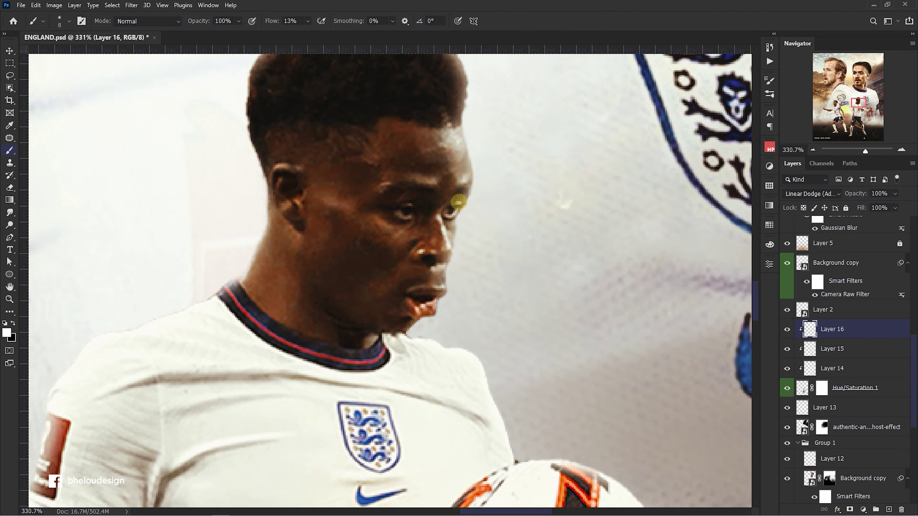
{"action": "scroll", "coordinate": [449, 249], "scroll_direction": "up", "scroll_amount": 2}
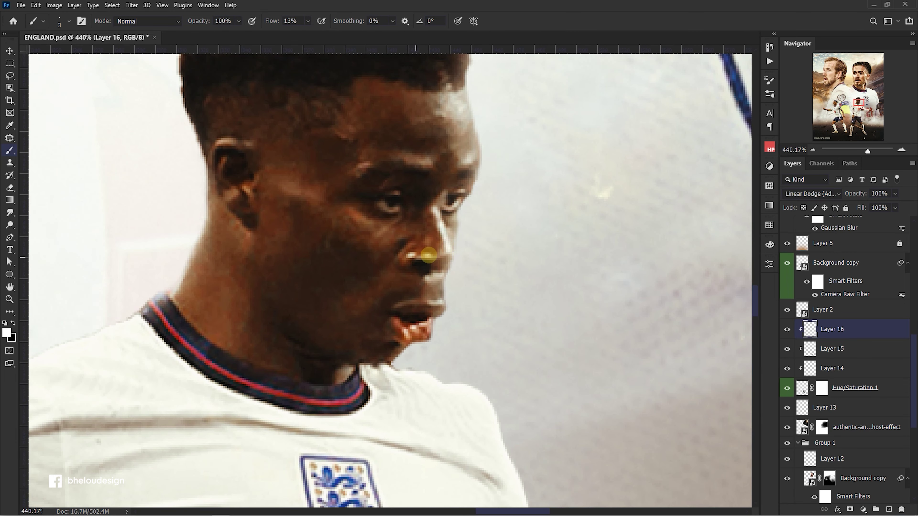
{"action": "scroll", "coordinate": [430, 262], "scroll_direction": "down", "scroll_amount": 2}
{"action": "scroll", "coordinate": [434, 282], "scroll_direction": "up", "scroll_amount": 1}
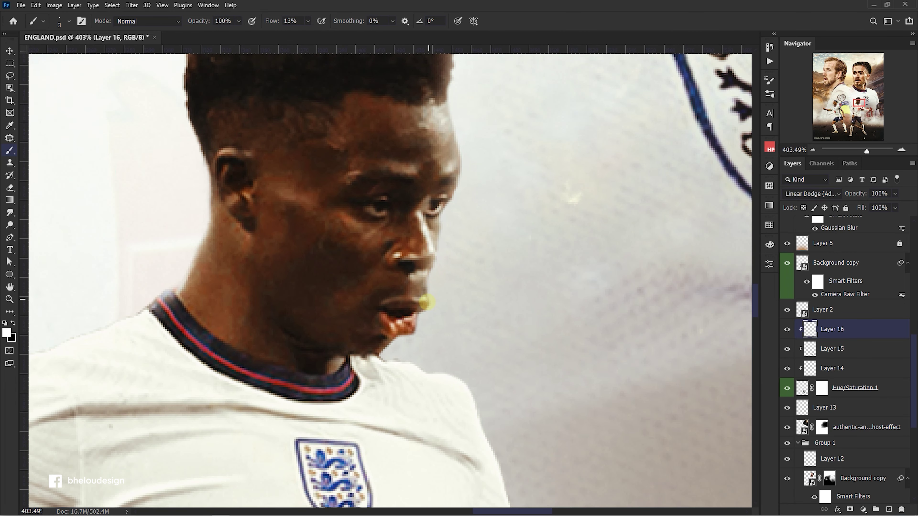
{"action": "scroll", "coordinate": [421, 311], "scroll_direction": "down", "scroll_amount": 1}
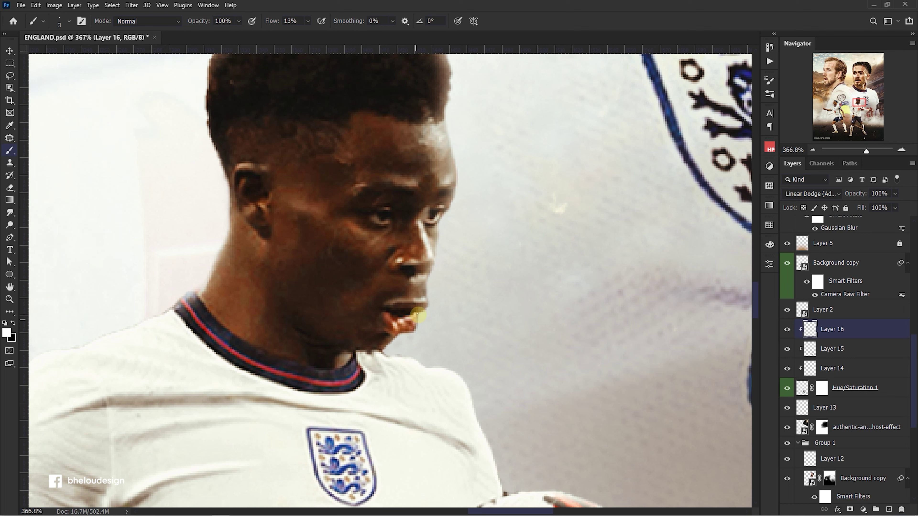
{"action": "scroll", "coordinate": [390, 257], "scroll_direction": "up", "scroll_amount": 2}
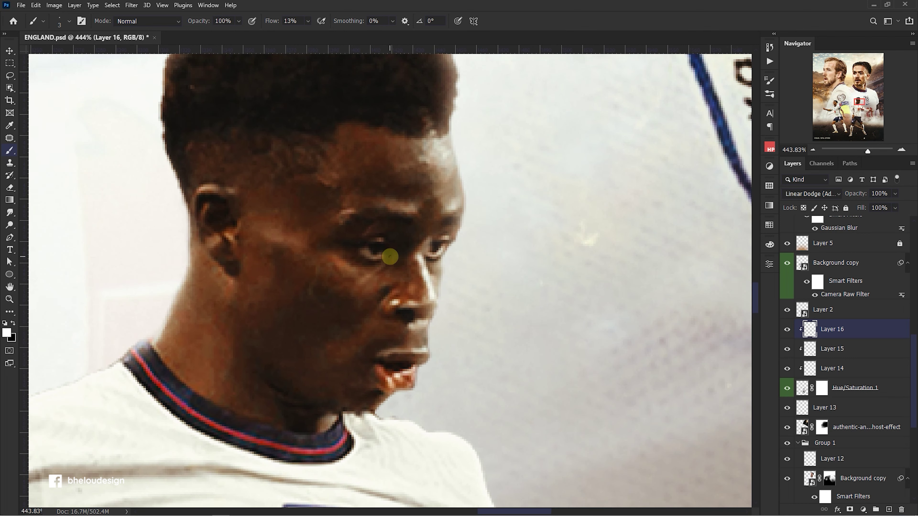
{"action": "left_click_drag", "start_coordinate": [306, 29], "coordinate": [303, 30]}
{"action": "key", "text": "bracketright"}
{"action": "key", "text": "bracketright"}
{"action": "key", "text": "bracketright"}
{"action": "scroll", "coordinate": [372, 273], "scroll_direction": "down", "scroll_amount": 1}
{"action": "scroll", "coordinate": [365, 275], "scroll_direction": "down", "scroll_amount": 1}
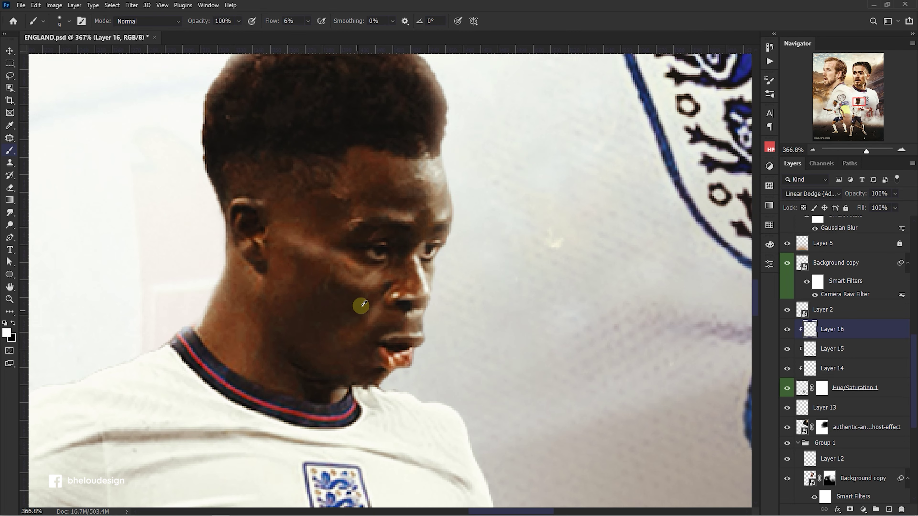
{"action": "scroll", "coordinate": [348, 291], "scroll_direction": "down", "scroll_amount": 5}
{"action": "scroll", "coordinate": [349, 292], "scroll_direction": "up", "scroll_amount": 3}
{"action": "key", "text": "bracketright"}
{"action": "key", "text": "bracketright"}
{"action": "key", "text": "bracketright"}
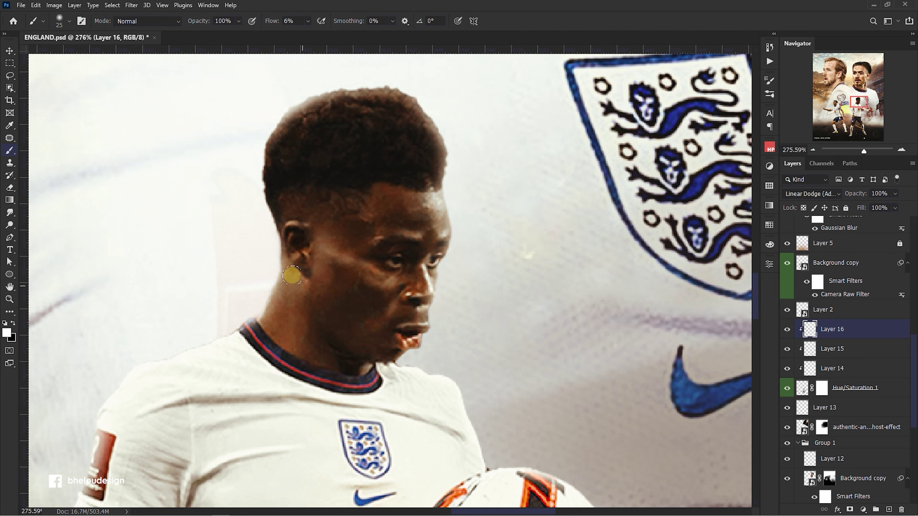
Toggle Layer 16's visibility to compare the white face highlights
{"action": "scroll", "coordinate": [297, 184], "scroll_direction": "down", "scroll_amount": 2}
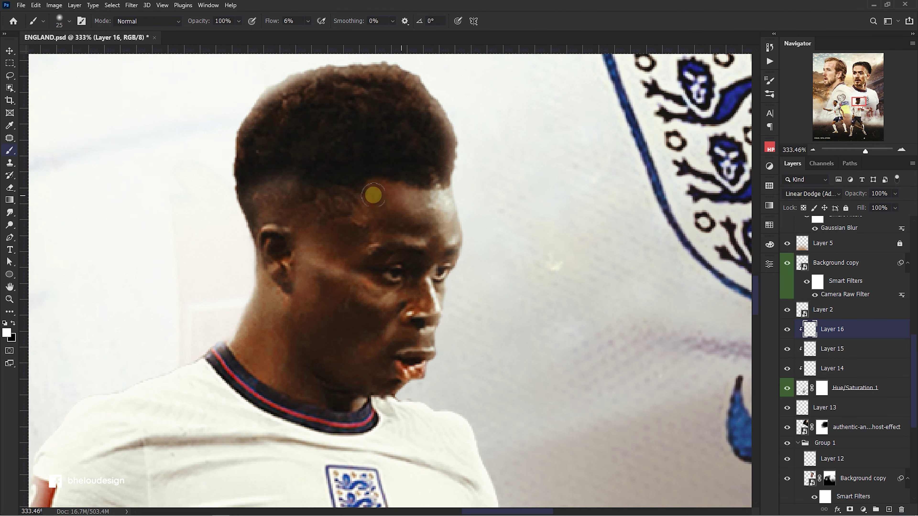
{"action": "scroll", "coordinate": [439, 232], "scroll_direction": "down", "scroll_amount": 2}
{"action": "scroll", "coordinate": [438, 232], "scroll_direction": "up", "scroll_amount": 3}
{"action": "left_click", "coordinate": [787, 329]}
{"action": "left_click", "coordinate": [786, 329]}
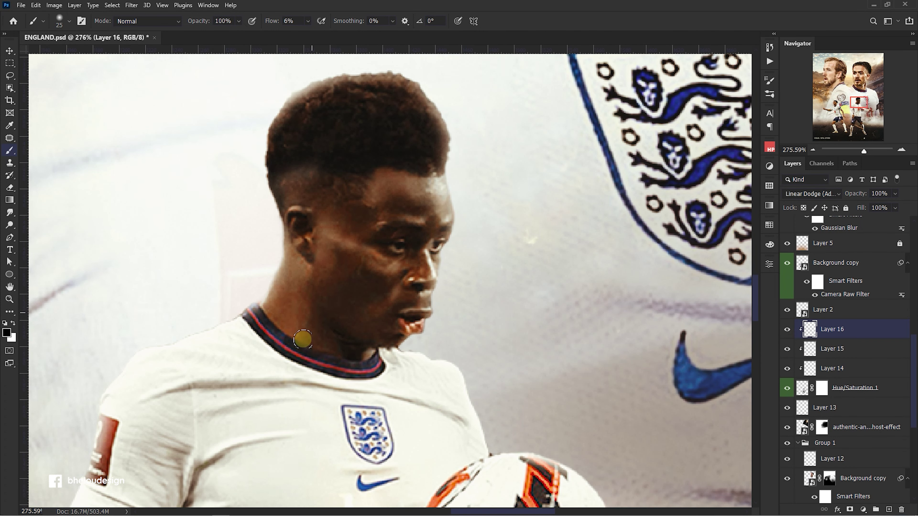
{"action": "scroll", "coordinate": [354, 297], "scroll_direction": "down", "scroll_amount": 2}
Paint soft white light onto the outstretched hand's finger and enlarge the brush
{"action": "key", "text": "x"}
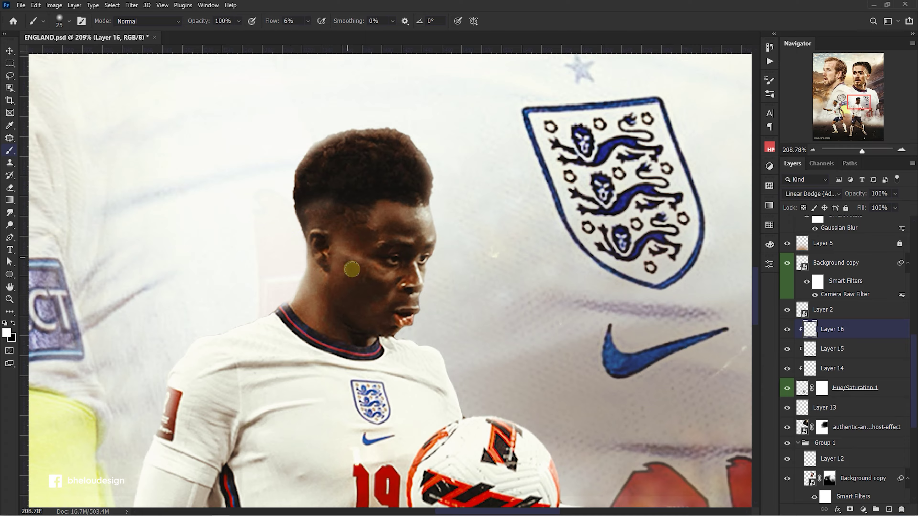
{"action": "scroll", "coordinate": [351, 269], "scroll_direction": "down", "scroll_amount": 2}
{"action": "scroll", "coordinate": [366, 368], "scroll_direction": "up", "scroll_amount": 3}
{"action": "scroll", "coordinate": [366, 368], "scroll_direction": "up", "scroll_amount": 3}
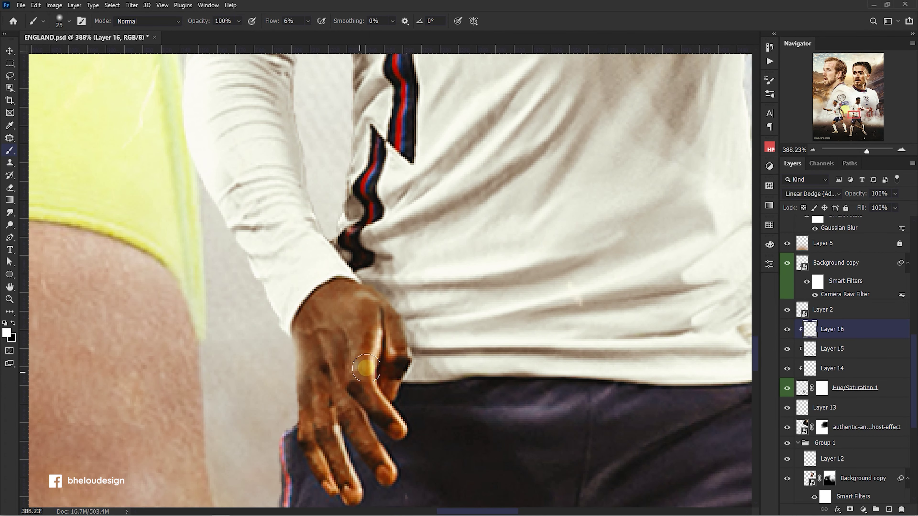
{"action": "left_click_drag", "start_coordinate": [349, 314], "coordinate": [363, 383]}
{"action": "key", "text": "bracketright"}
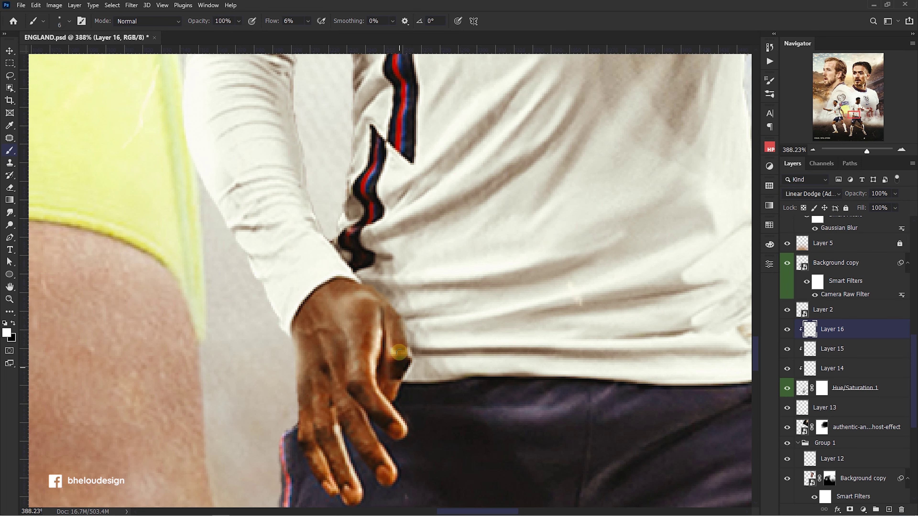
{"action": "scroll", "coordinate": [389, 363], "scroll_direction": "down", "scroll_amount": 1}
{"action": "scroll", "coordinate": [338, 353], "scroll_direction": "down", "scroll_amount": 2}
{"action": "scroll", "coordinate": [347, 349], "scroll_direction": "up", "scroll_amount": 2}
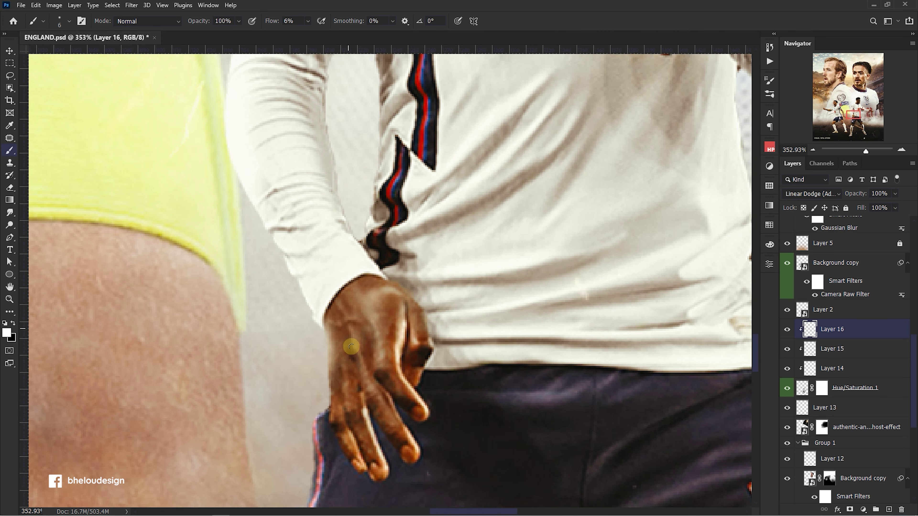
{"action": "scroll", "coordinate": [348, 358], "scroll_direction": "down", "scroll_amount": 1}
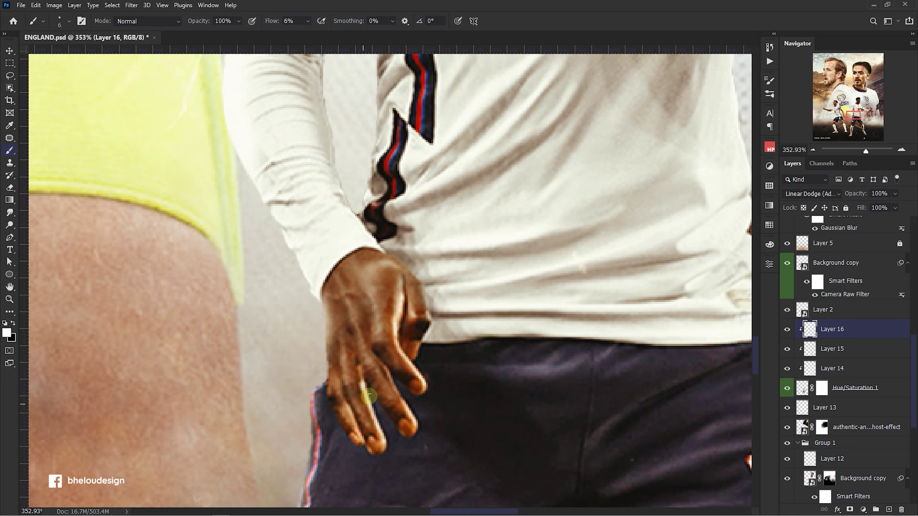
{"action": "scroll", "coordinate": [377, 437], "scroll_direction": "down", "scroll_amount": 3}
{"action": "scroll", "coordinate": [376, 434], "scroll_direction": "down", "scroll_amount": 1}
{"action": "scroll", "coordinate": [361, 430], "scroll_direction": "up", "scroll_amount": 3}
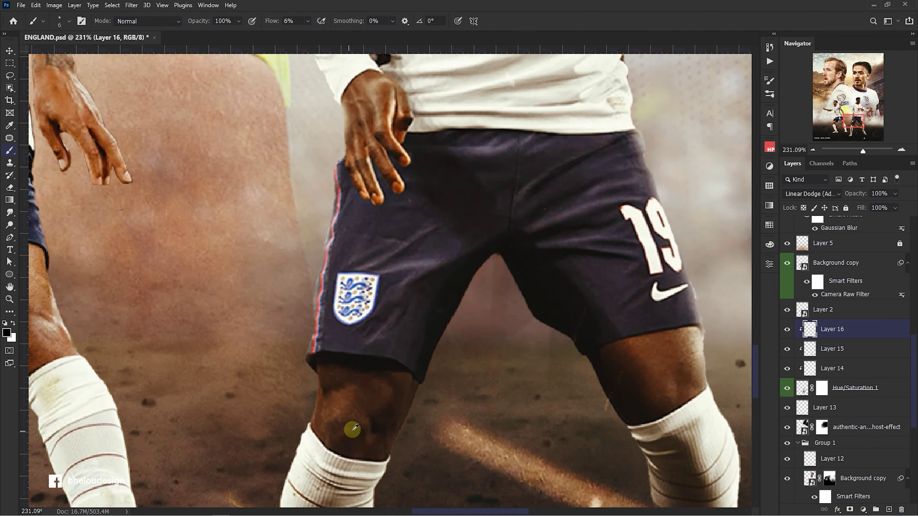
{"action": "scroll", "coordinate": [372, 419], "scroll_direction": "up", "scroll_amount": 1}
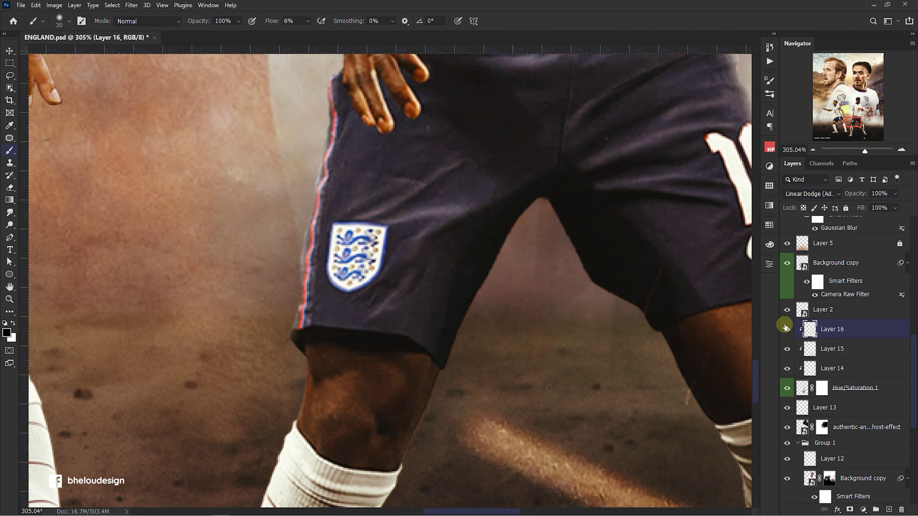
Brighten the left edge of the knee in white, then add Layer 17 above Layer 16
{"action": "key", "text": "x"}
{"action": "left_click_drag", "start_coordinate": [308, 420], "coordinate": [305, 376]}
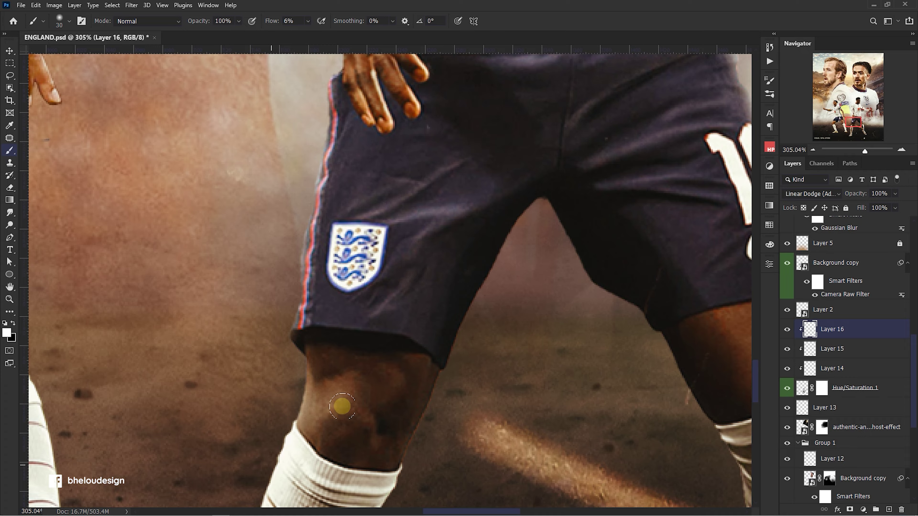
{"action": "scroll", "coordinate": [342, 406], "scroll_direction": "down", "scroll_amount": 3}
{"action": "scroll", "coordinate": [433, 361], "scroll_direction": "up", "scroll_amount": 3}
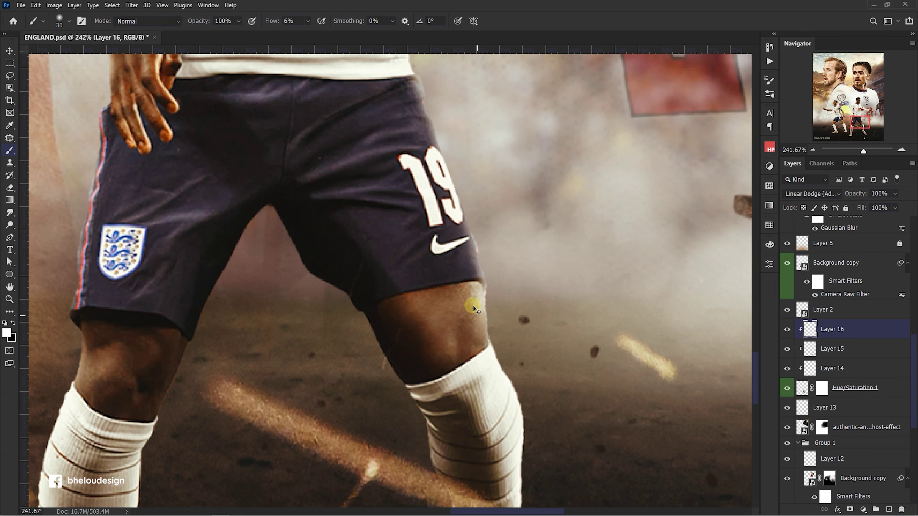
{"action": "scroll", "coordinate": [444, 311], "scroll_direction": "down", "scroll_amount": 2}
{"action": "scroll", "coordinate": [434, 312], "scroll_direction": "up", "scroll_amount": 1}
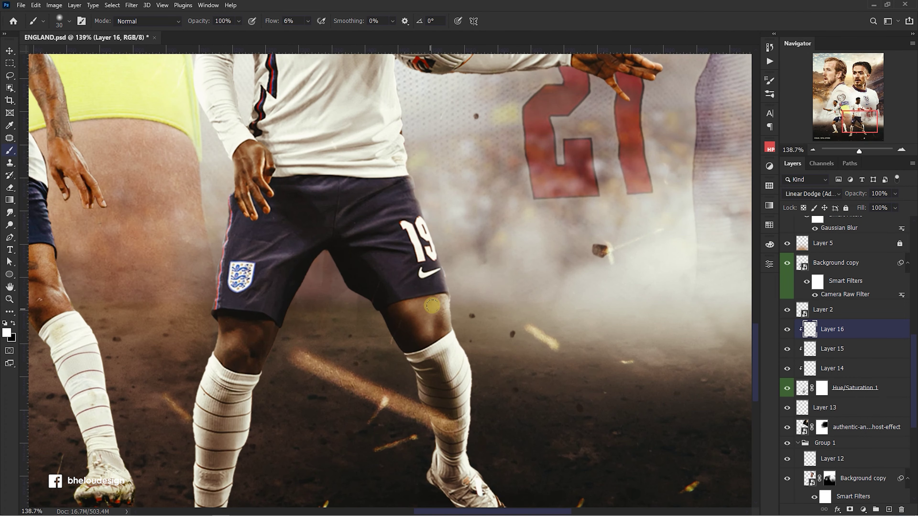
{"action": "scroll", "coordinate": [431, 311], "scroll_direction": "down", "scroll_amount": 3}
{"action": "scroll", "coordinate": [506, 289], "scroll_direction": "up", "scroll_amount": 2}
{"action": "scroll", "coordinate": [536, 287], "scroll_direction": "up", "scroll_amount": 2}
{"action": "scroll", "coordinate": [536, 287], "scroll_direction": "up", "scroll_amount": 2}
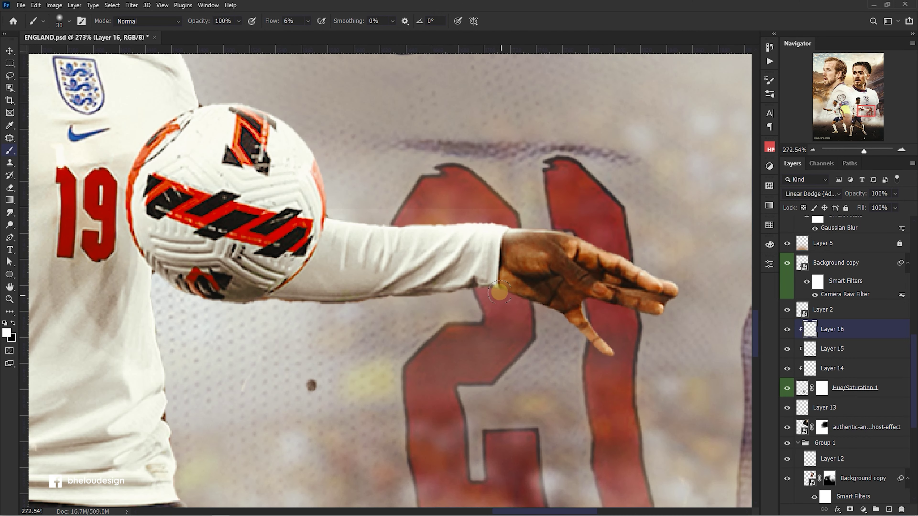
{"action": "scroll", "coordinate": [527, 310], "scroll_direction": "up", "scroll_amount": 1}
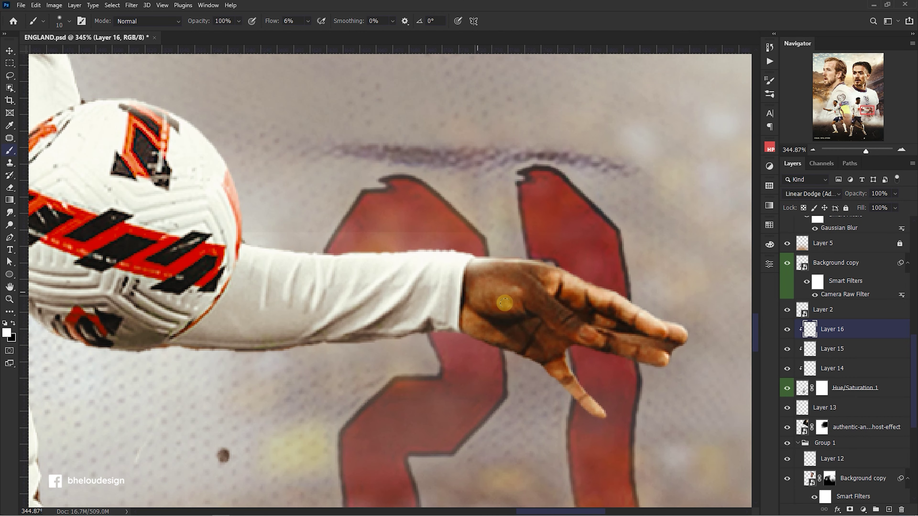
{"action": "scroll", "coordinate": [496, 302], "scroll_direction": "down", "scroll_amount": 2}
{"action": "scroll", "coordinate": [495, 302], "scroll_direction": "down", "scroll_amount": 3}
{"action": "scroll", "coordinate": [495, 302], "scroll_direction": "down", "scroll_amount": 1}
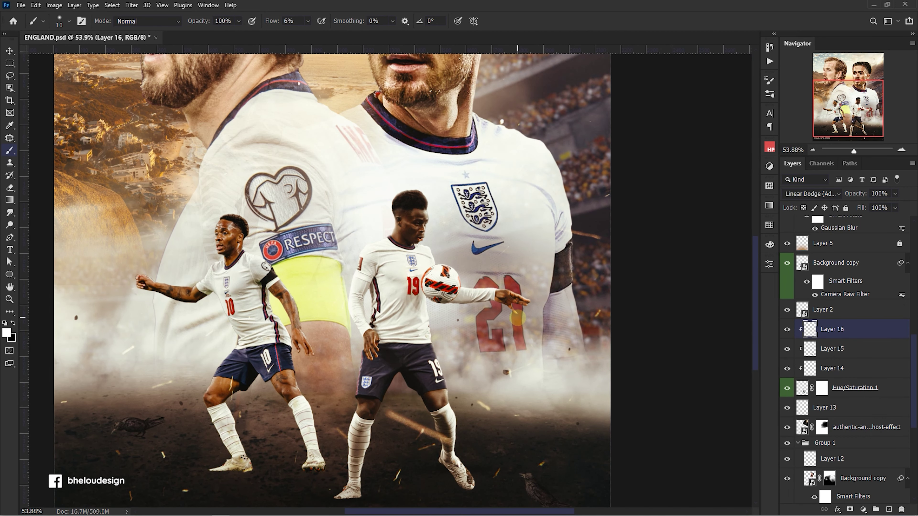
{"action": "left_click", "coordinate": [890, 510]}
{"action": "left_click", "coordinate": [811, 193]}
Set the new Layer 17 to Multiply and darken the player's arm edges in black
{"action": "left_click", "coordinate": [805, 235]}
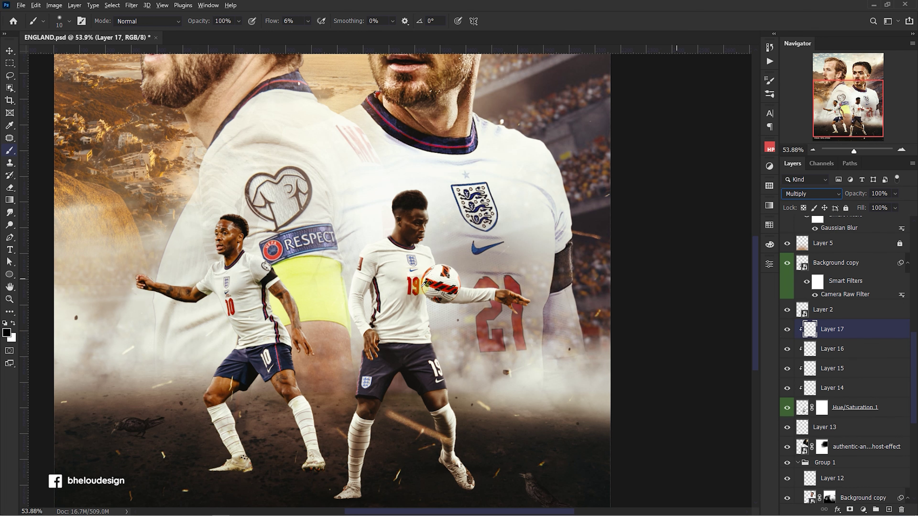
{"action": "scroll", "coordinate": [388, 280], "scroll_direction": "up", "scroll_amount": 4}
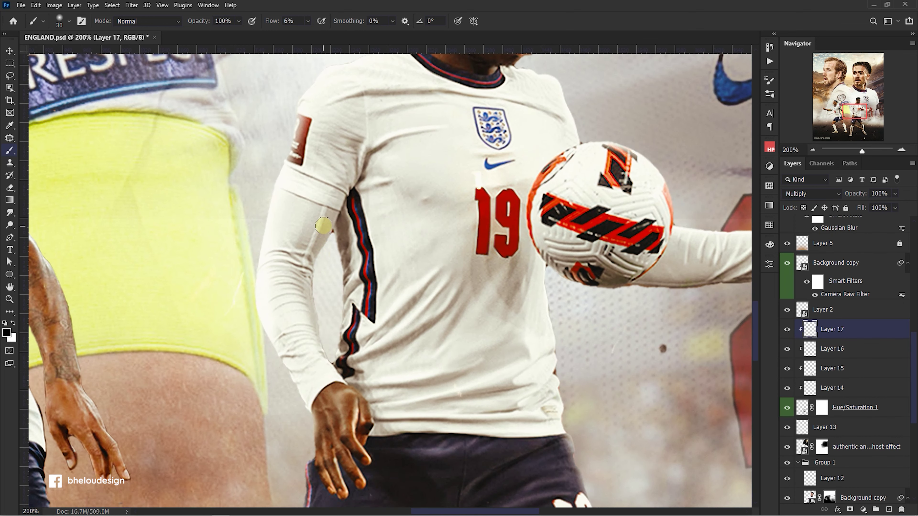
{"action": "left_click_drag", "start_coordinate": [324, 227], "coordinate": [300, 366]}
{"action": "left_click_drag", "start_coordinate": [347, 244], "coordinate": [343, 380]}
{"action": "scroll", "coordinate": [346, 265], "scroll_direction": "down", "scroll_amount": 1}
{"action": "key", "text": "bracketright"}
{"action": "scroll", "coordinate": [490, 309], "scroll_direction": "up", "scroll_amount": 2}
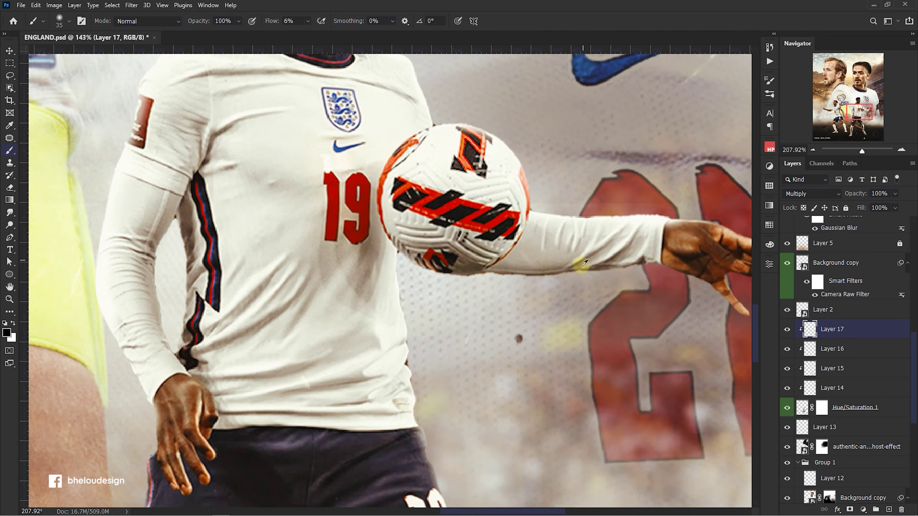
{"action": "left_click_drag", "start_coordinate": [585, 263], "coordinate": [492, 271]}
{"action": "scroll", "coordinate": [506, 289], "scroll_direction": "down", "scroll_amount": 2}
{"action": "scroll", "coordinate": [470, 325], "scroll_direction": "down", "scroll_amount": 1}
{"action": "scroll", "coordinate": [428, 338], "scroll_direction": "up", "scroll_amount": 2}
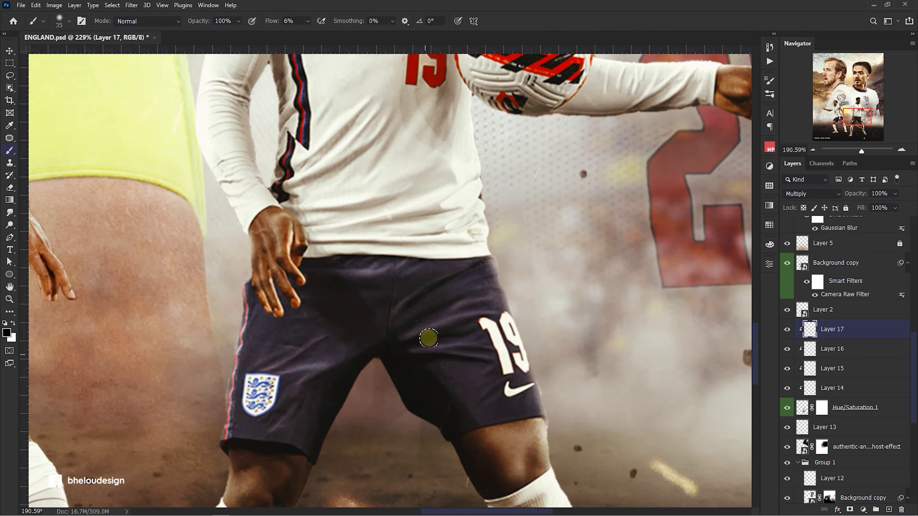
{"action": "scroll", "coordinate": [428, 337], "scroll_direction": "down", "scroll_amount": 1}
{"action": "scroll", "coordinate": [404, 332], "scroll_direction": "down", "scroll_amount": 3}
Shade the left boot's sole and right boot's toe, then compare with Layer 17 toggled
{"action": "left_click_drag", "start_coordinate": [303, 471], "coordinate": [252, 470]}
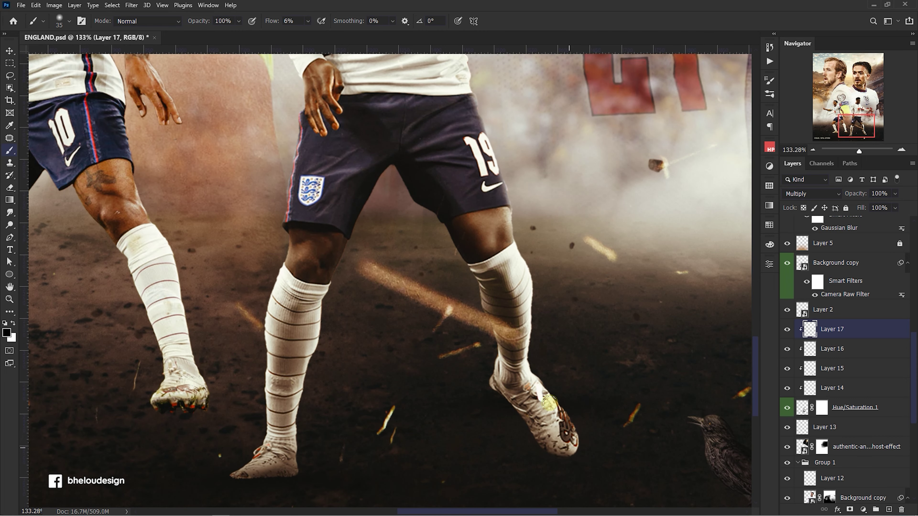
{"action": "left_click_drag", "start_coordinate": [549, 403], "coordinate": [553, 394]}
{"action": "scroll", "coordinate": [519, 358], "scroll_direction": "down", "scroll_amount": 5}
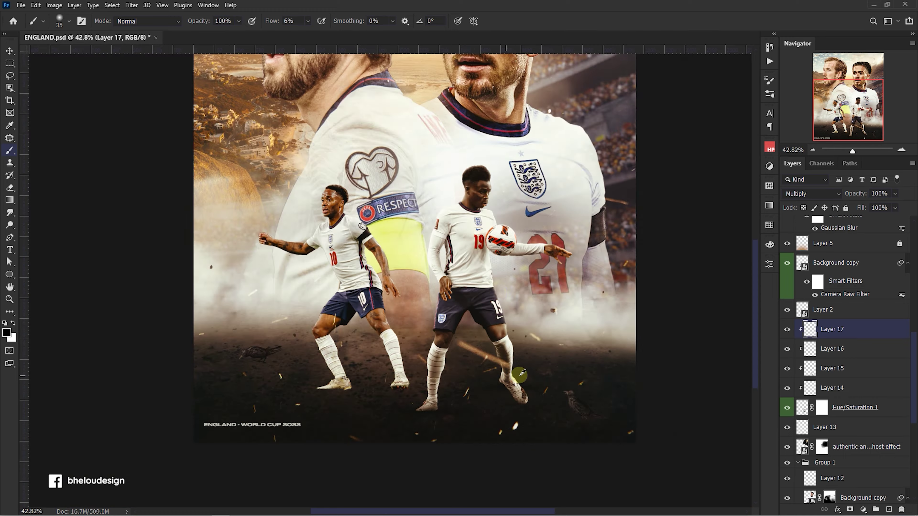
{"action": "scroll", "coordinate": [470, 253], "scroll_direction": "up", "scroll_amount": 2}
{"action": "scroll", "coordinate": [470, 253], "scroll_direction": "up", "scroll_amount": 1}
{"action": "left_click", "coordinate": [787, 330]}
{"action": "scroll", "coordinate": [397, 317], "scroll_direction": "up", "scroll_amount": 1}
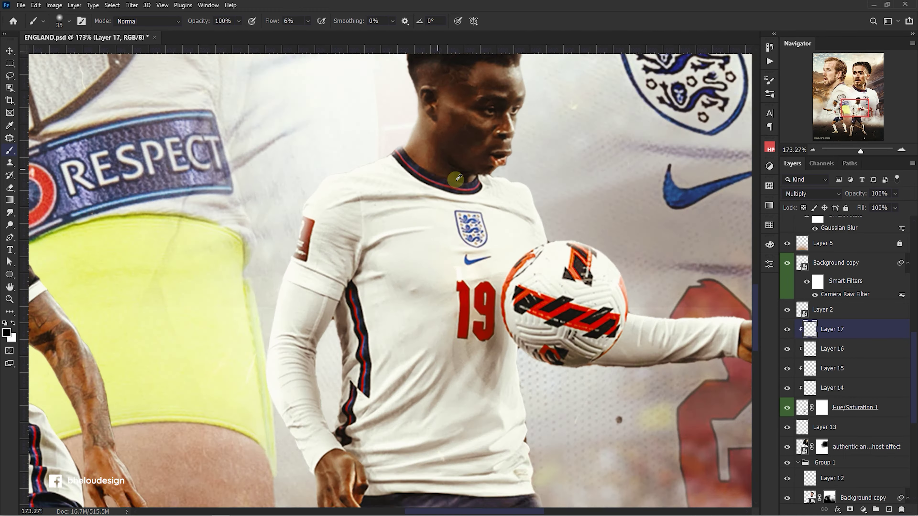
{"action": "scroll", "coordinate": [397, 317], "scroll_direction": "up", "scroll_amount": 1}
{"action": "scroll", "coordinate": [397, 317], "scroll_direction": "down", "scroll_amount": 2}
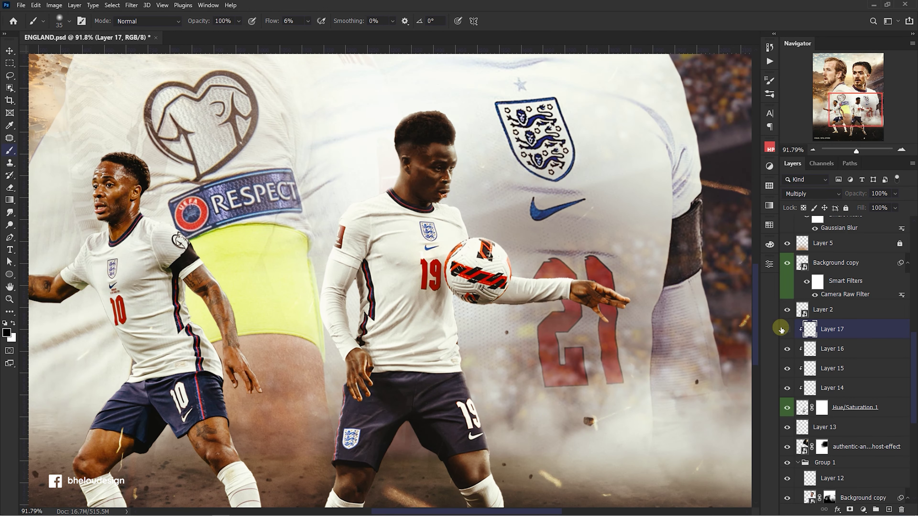
{"action": "scroll", "coordinate": [491, 285], "scroll_direction": "up", "scroll_amount": 3}
{"action": "scroll", "coordinate": [470, 275], "scroll_direction": "up", "scroll_amount": 1}
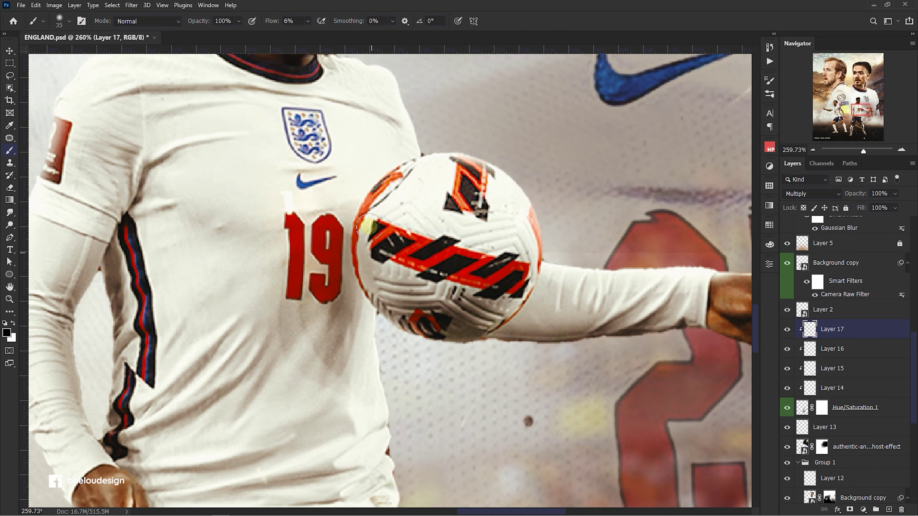
Darken the black and red stripes on the ball
{"action": "left_click_drag", "start_coordinate": [368, 226], "coordinate": [470, 275]}
{"action": "mouse_move", "coordinate": [364, 246]}
{"action": "left_mouse_down"}
{"action": "mouse_move", "coordinate": [430, 336]}
{"action": "mouse_move", "coordinate": [368, 255]}
{"action": "left_mouse_up"}
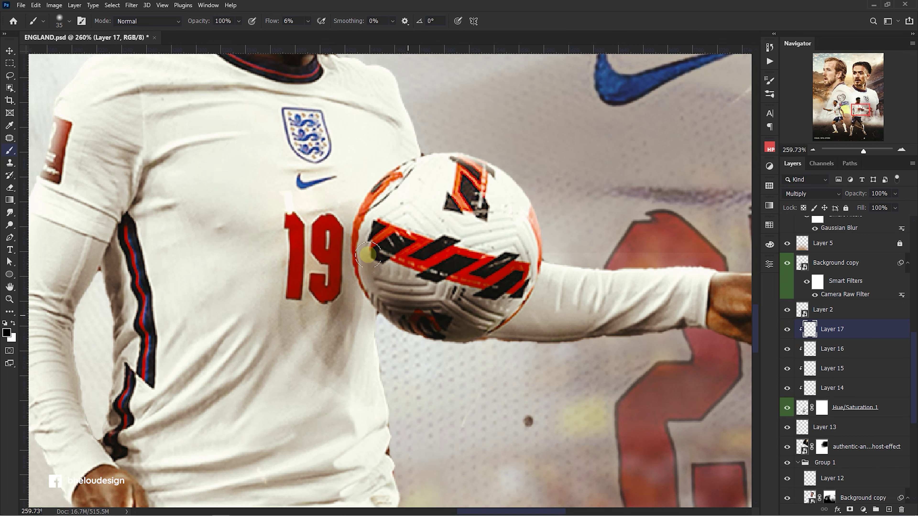
{"action": "scroll", "coordinate": [405, 341], "scroll_direction": "down", "scroll_amount": 1}
{"action": "left_click_drag", "start_coordinate": [391, 238], "coordinate": [412, 279]}
{"action": "scroll", "coordinate": [469, 282], "scroll_direction": "down", "scroll_amount": 3}
{"action": "scroll", "coordinate": [482, 270], "scroll_direction": "up", "scroll_amount": 2}
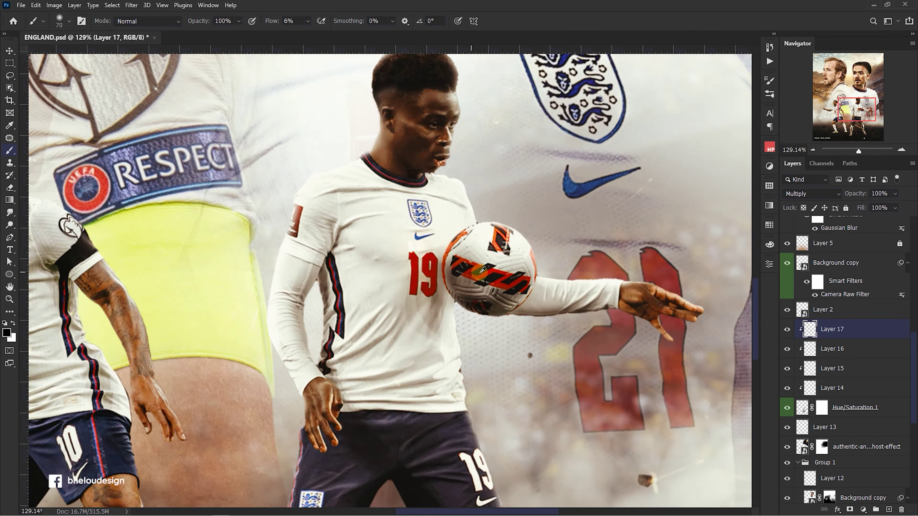
{"action": "scroll", "coordinate": [482, 270], "scroll_direction": "up", "scroll_amount": 4}
Erase excess shadow from the ball's markings with a larger eraser
{"action": "key", "text": "e"}
{"action": "left_click_drag", "start_coordinate": [524, 286], "coordinate": [415, 274]}
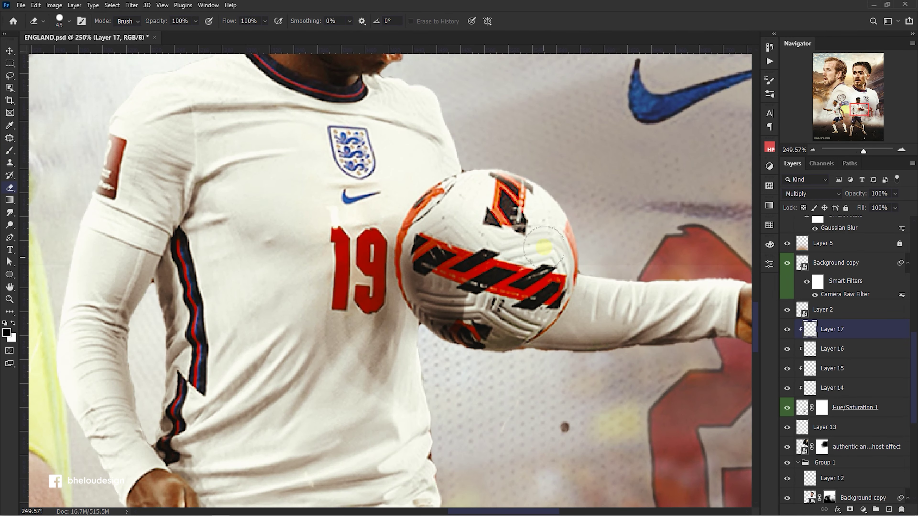
{"action": "key", "text": "bracketright"}
{"action": "left_click", "coordinate": [69, 21]}
{"action": "key", "text": "Return"}
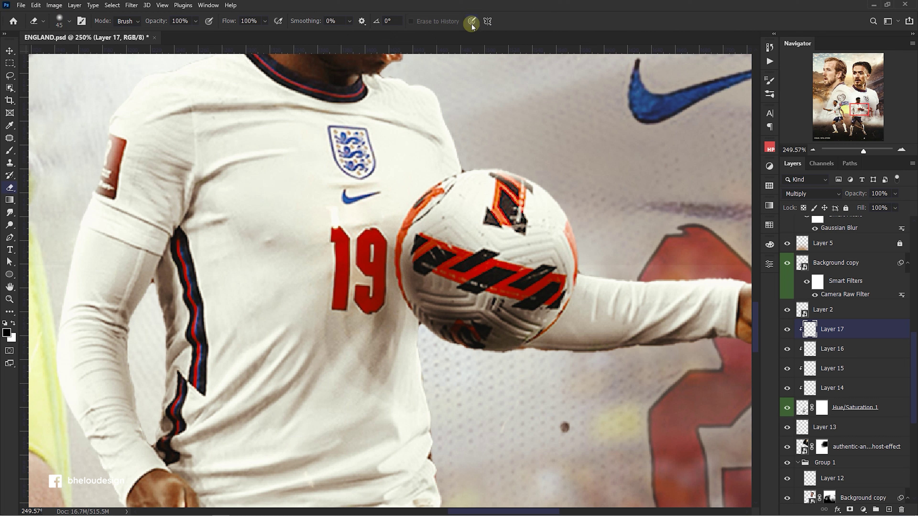
{"action": "left_click_drag", "start_coordinate": [510, 221], "coordinate": [510, 285]}
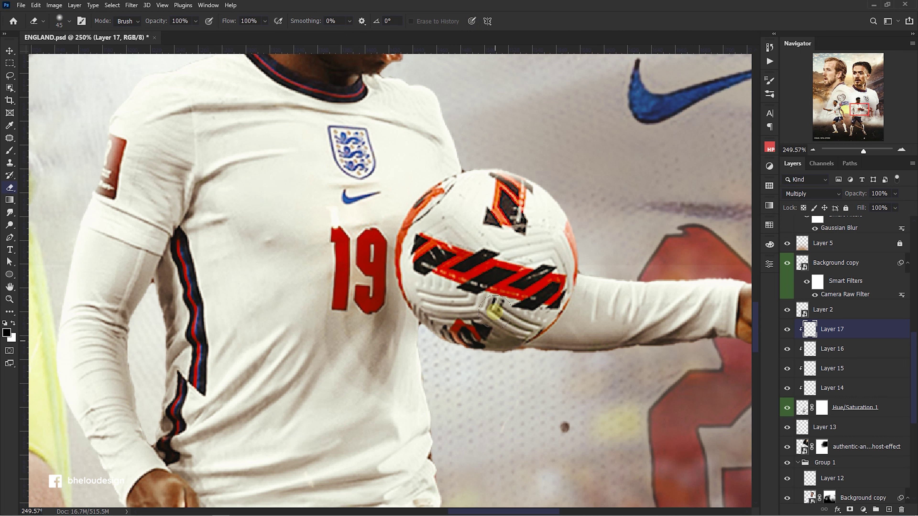
{"action": "scroll", "coordinate": [494, 341], "scroll_direction": "down", "scroll_amount": 3}
{"action": "scroll", "coordinate": [494, 341], "scroll_direction": "up", "scroll_amount": 4}
Darken the ball's lower-left at 22% brush flow, then shrink the brush to 50
{"action": "key", "text": "b"}
{"action": "left_click_drag", "start_coordinate": [311, 26], "coordinate": [318, 36]}
{"action": "left_click_drag", "start_coordinate": [507, 366], "coordinate": [426, 366]}
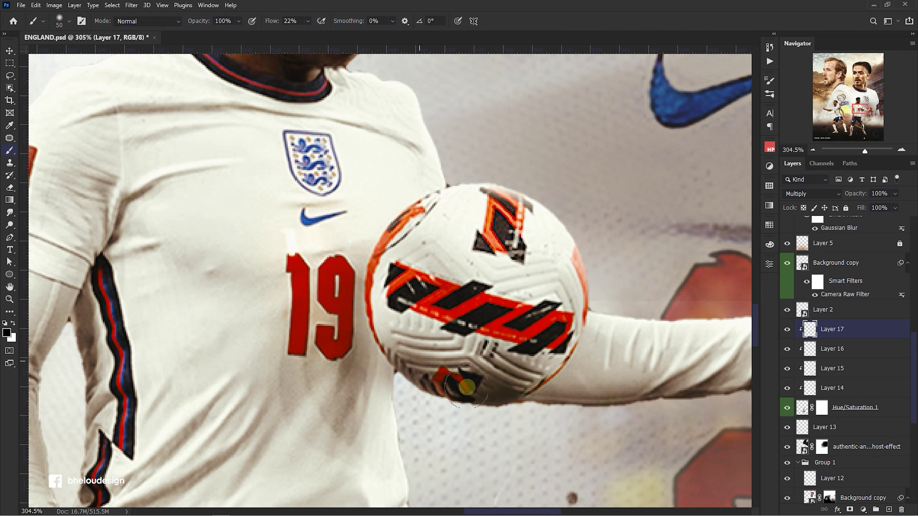
{"action": "key", "text": "bracketleft"}
{"action": "key", "text": "bracketleft"}
{"action": "scroll", "coordinate": [586, 331], "scroll_direction": "down", "scroll_amount": 3}
{"action": "scroll", "coordinate": [585, 331], "scroll_direction": "up", "scroll_amount": 3}
Darken the ball's stripe at 13% flow and restore black as the paint colour
{"action": "left_click_drag", "start_coordinate": [308, 21], "coordinate": [300, 36]}
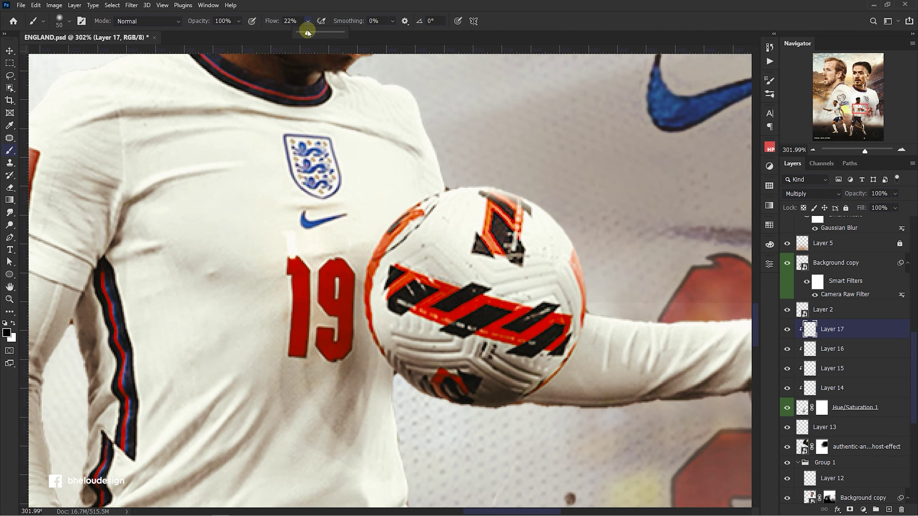
{"action": "left_click_drag", "start_coordinate": [535, 336], "coordinate": [409, 312]}
{"action": "scroll", "coordinate": [410, 312], "scroll_direction": "down", "scroll_amount": 2}
{"action": "scroll", "coordinate": [410, 312], "scroll_direction": "down", "scroll_amount": 3}
{"action": "scroll", "coordinate": [521, 274], "scroll_direction": "up", "scroll_amount": 3}
{"action": "scroll", "coordinate": [520, 275], "scroll_direction": "up", "scroll_amount": 2}
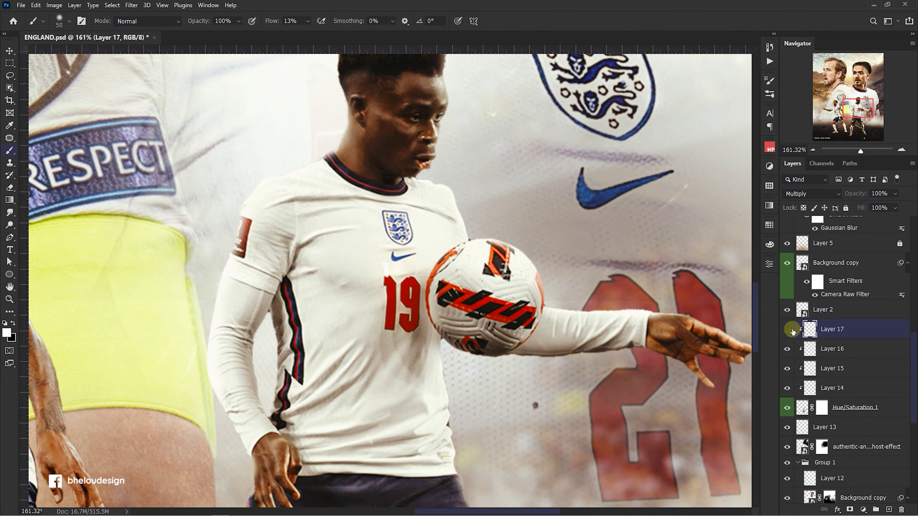
{"action": "scroll", "coordinate": [415, 194], "scroll_direction": "up", "scroll_amount": 2}
{"action": "key", "text": "x"}
{"action": "scroll", "coordinate": [477, 253], "scroll_direction": "down", "scroll_amount": 3}
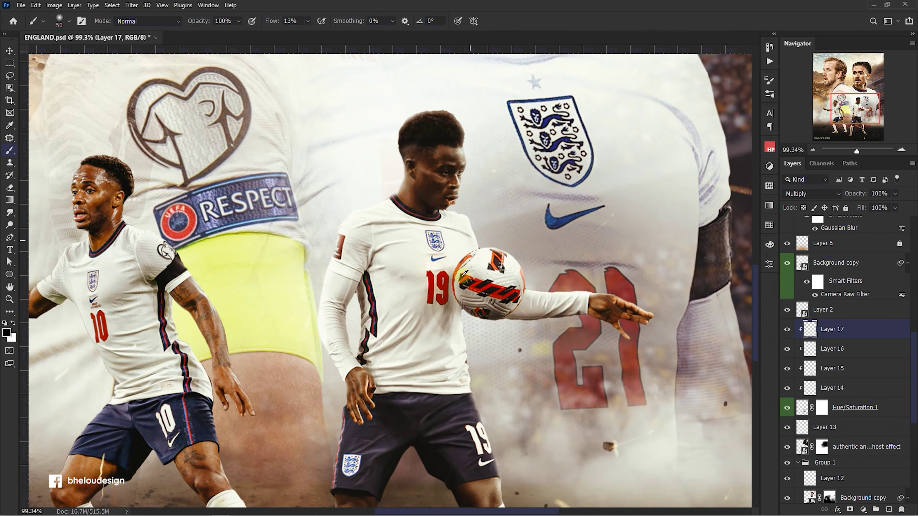
{"action": "scroll", "coordinate": [477, 253], "scroll_direction": "down", "scroll_amount": 2}
Add a new empty Layer 18 above Multiply Layer 17
{"action": "key", "text": "v"}
{"action": "scroll", "coordinate": [602, 286], "scroll_direction": "up", "scroll_amount": 1}
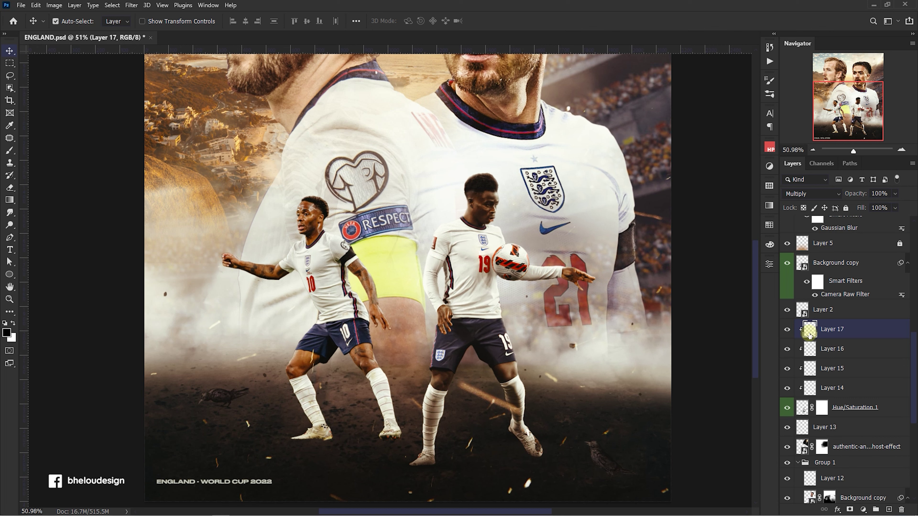
{"action": "key", "text": "b"}
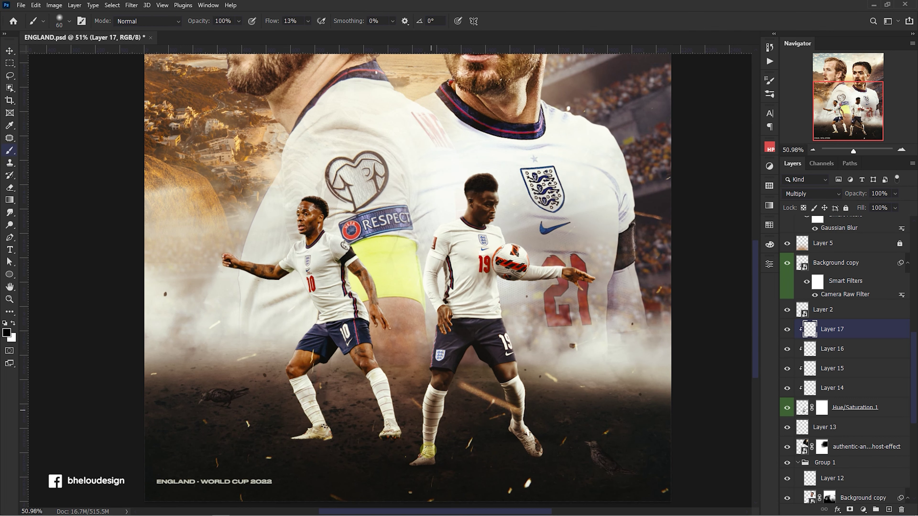
{"action": "scroll", "coordinate": [427, 452], "scroll_direction": "down", "scroll_amount": 2}
{"action": "scroll", "coordinate": [540, 403], "scroll_direction": "up", "scroll_amount": 1}
{"action": "scroll", "coordinate": [470, 374], "scroll_direction": "down", "scroll_amount": 3}
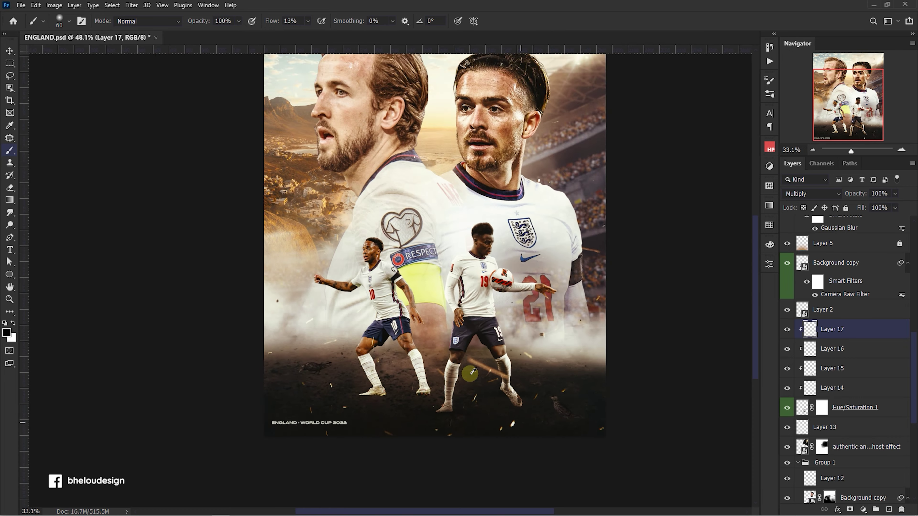
{"action": "scroll", "coordinate": [517, 335], "scroll_direction": "up", "scroll_amount": 6}
{"action": "left_click", "coordinate": [890, 509]}
{"action": "scroll", "coordinate": [369, 285], "scroll_direction": "up", "scroll_amount": 3}
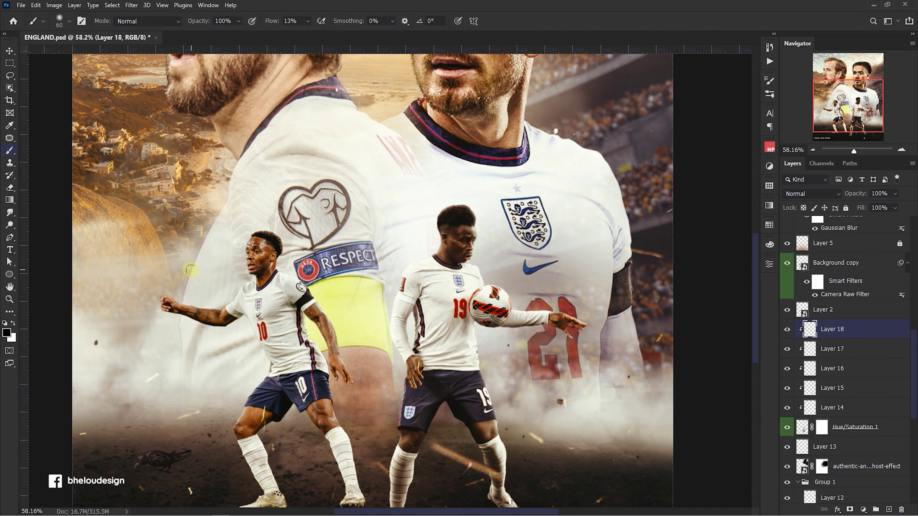
Sample a pale yellow from the poster and adjust it to a warm orange foreground colour
{"action": "key", "text": "i"}
{"action": "left_click", "coordinate": [177, 165]}
{"action": "left_click", "coordinate": [7, 333]}
{"action": "left_click", "coordinate": [799, 311]}
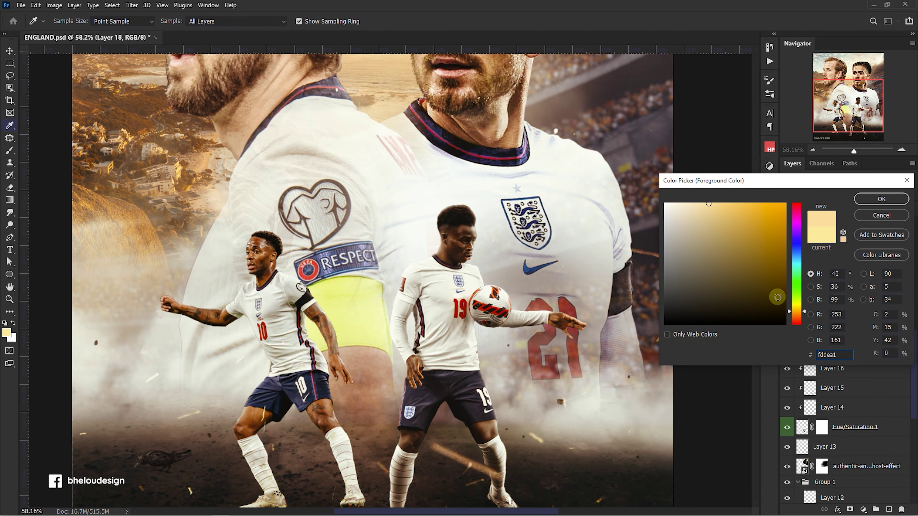
{"action": "left_click", "coordinate": [760, 213]}
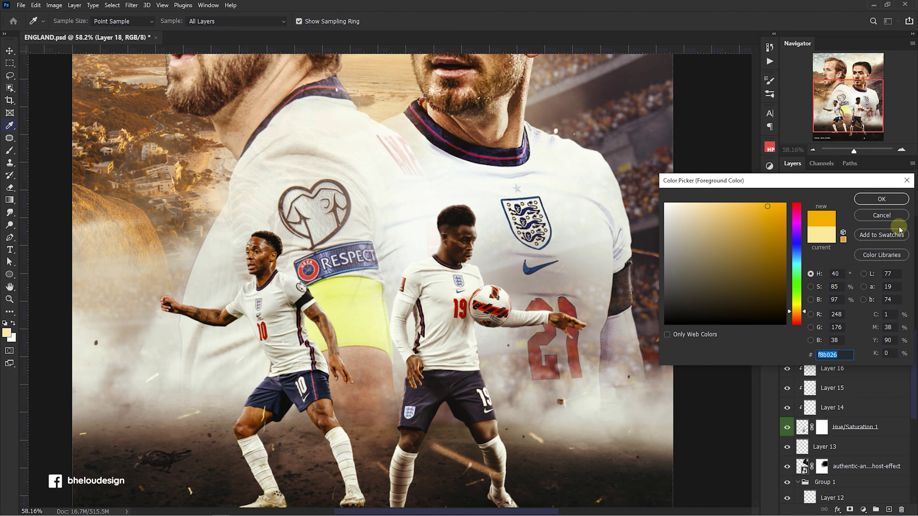
{"action": "left_click", "coordinate": [882, 198]}
Set Layer 18 to Linear Dodge (Add) and make the brush slightly smaller
{"action": "key", "text": "b"}
{"action": "scroll", "coordinate": [512, 309], "scroll_direction": "down", "scroll_amount": 1}
{"action": "key", "text": "bracketleft"}
{"action": "left_click", "coordinate": [811, 193]}
{"action": "left_click", "coordinate": [806, 244]}
{"action": "key", "text": "bracketleft"}
{"action": "scroll", "coordinate": [474, 298], "scroll_direction": "up", "scroll_amount": 5}
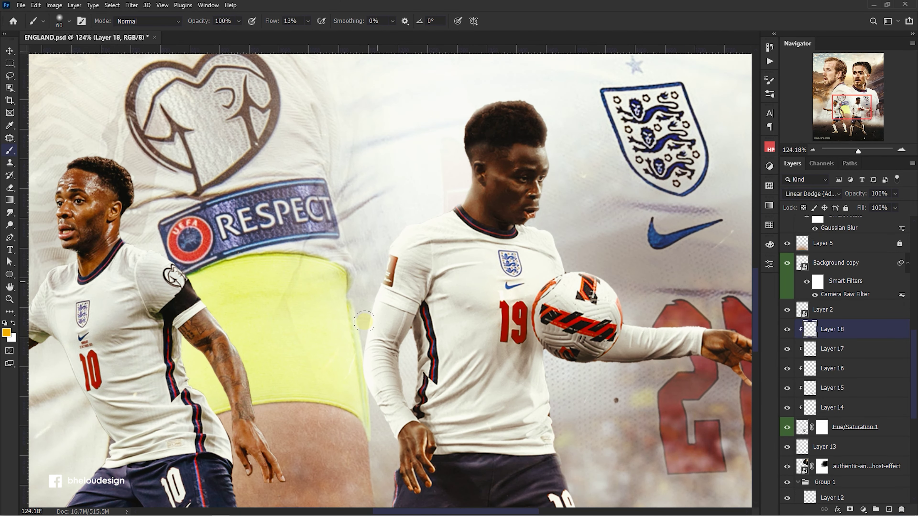
{"action": "scroll", "coordinate": [388, 345], "scroll_direction": "down", "scroll_amount": 2}
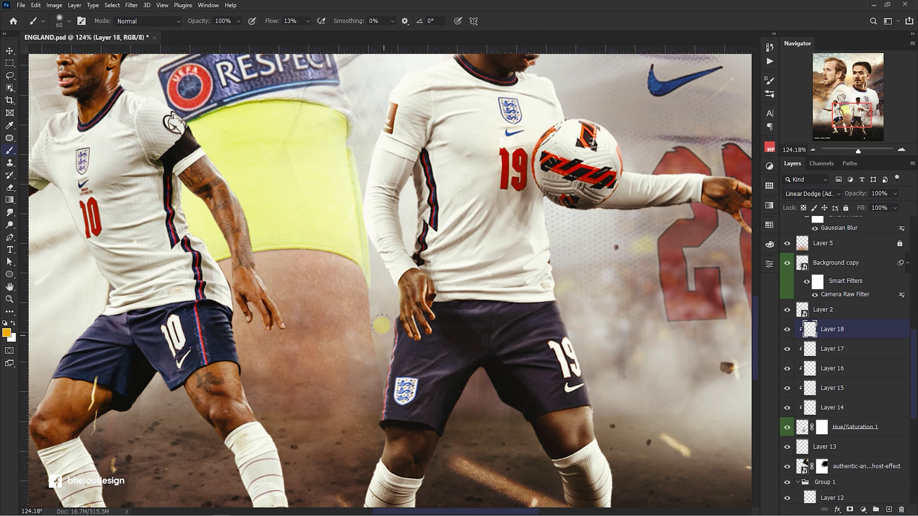
{"action": "scroll", "coordinate": [379, 361], "scroll_direction": "down", "scroll_amount": 1}
{"action": "scroll", "coordinate": [491, 302], "scroll_direction": "down", "scroll_amount": 2}
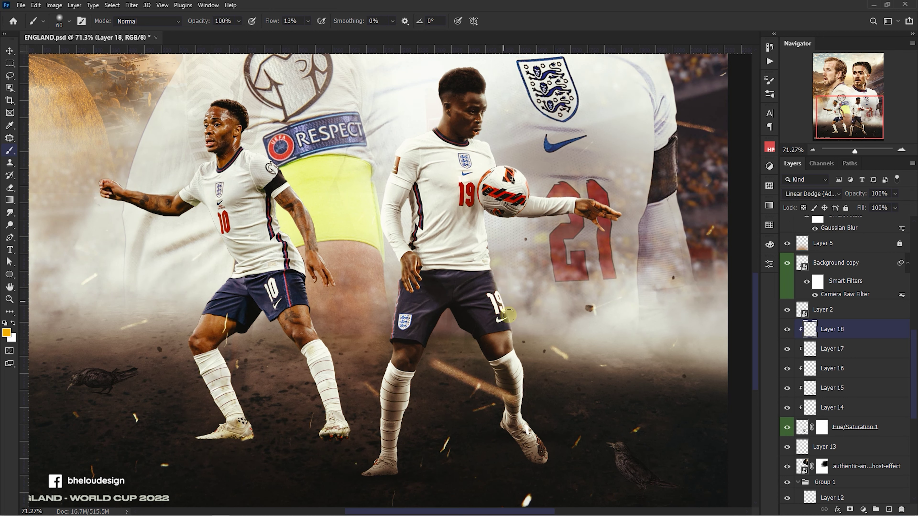
{"action": "scroll", "coordinate": [525, 342], "scroll_direction": "up", "scroll_amount": 1}
{"action": "scroll", "coordinate": [538, 379], "scroll_direction": "up", "scroll_amount": 1}
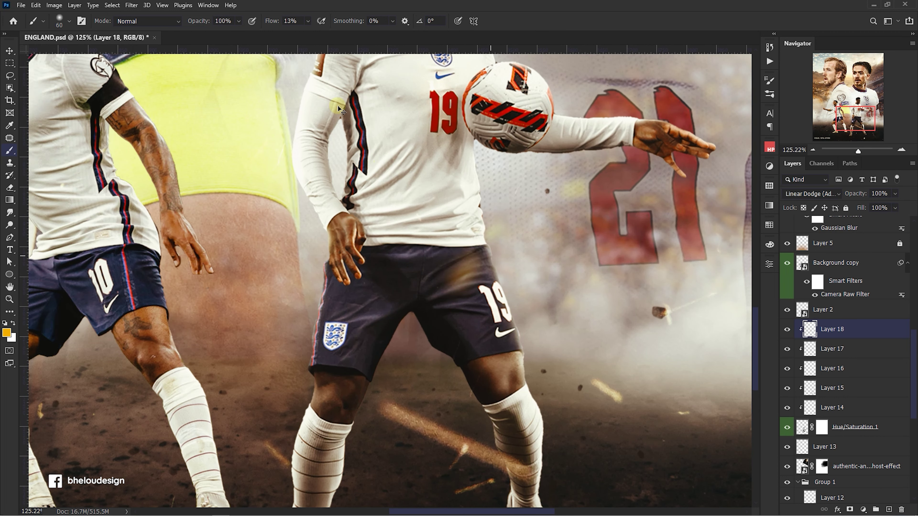
Paint faint orange light over the shorts at 5% brush flow
{"action": "left_click_drag", "start_coordinate": [304, 33], "coordinate": [302, 32]}
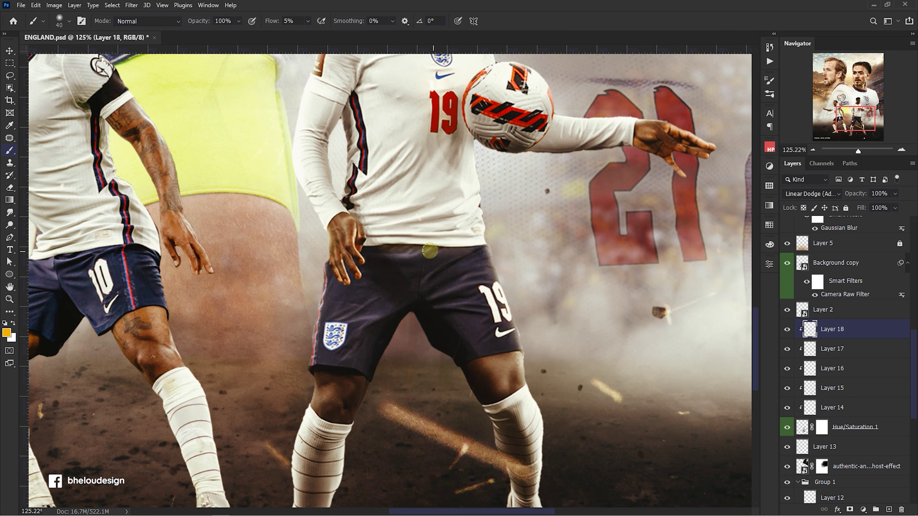
{"action": "scroll", "coordinate": [441, 311], "scroll_direction": "up", "scroll_amount": 2}
{"action": "left_click_drag", "start_coordinate": [479, 330], "coordinate": [483, 374]}
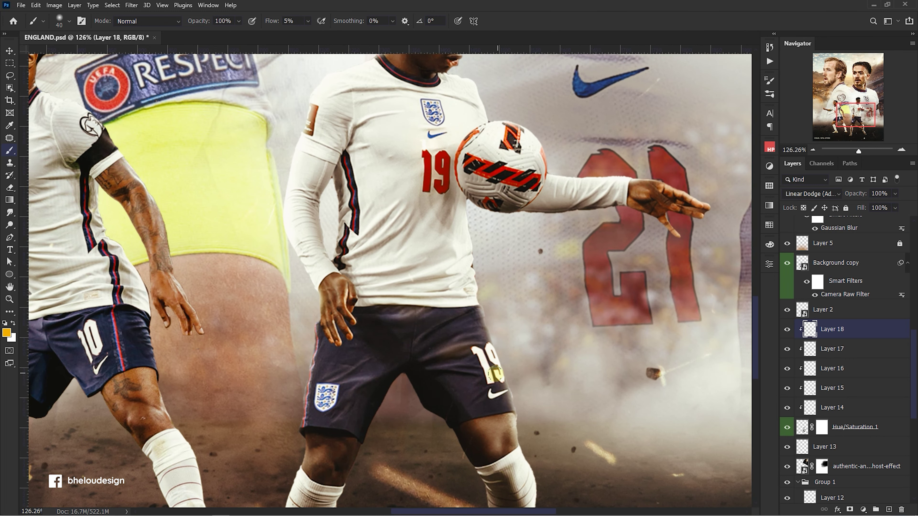
{"action": "scroll", "coordinate": [445, 369], "scroll_direction": "down", "scroll_amount": 5}
{"action": "scroll", "coordinate": [362, 363], "scroll_direction": "up", "scroll_amount": 4}
Lower the brush flow to 4% and enlarge the brush
{"action": "left_click_drag", "start_coordinate": [307, 20], "coordinate": [308, 34]}
{"action": "key", "text": "bracketright"}
{"action": "key", "text": "bracketright"}
{"action": "key", "text": "bracketright"}
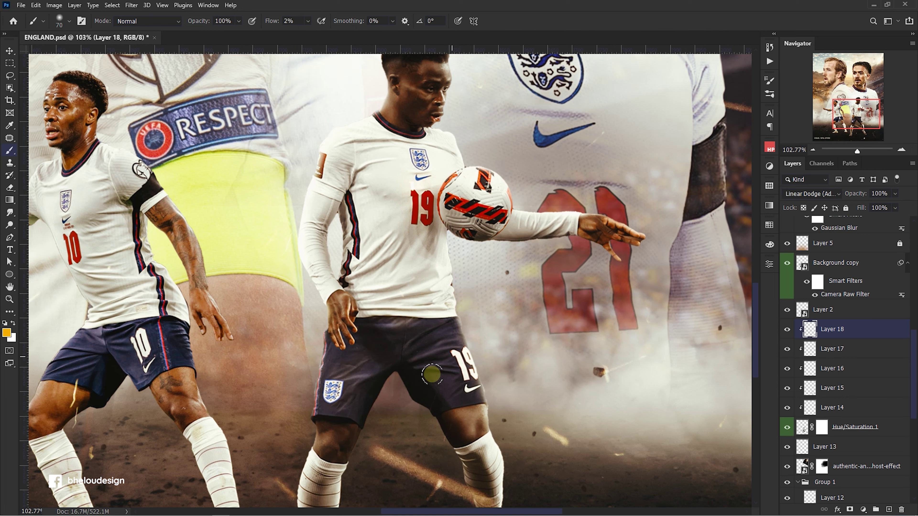
{"action": "scroll", "coordinate": [374, 353], "scroll_direction": "down", "scroll_amount": 2}
{"action": "scroll", "coordinate": [375, 354], "scroll_direction": "down", "scroll_amount": 3}
{"action": "scroll", "coordinate": [476, 279], "scroll_direction": "up", "scroll_amount": 3}
{"action": "scroll", "coordinate": [476, 279], "scroll_direction": "down", "scroll_amount": 1}
{"action": "scroll", "coordinate": [477, 279], "scroll_direction": "up", "scroll_amount": 5}
{"action": "left_click", "coordinate": [278, 21]}
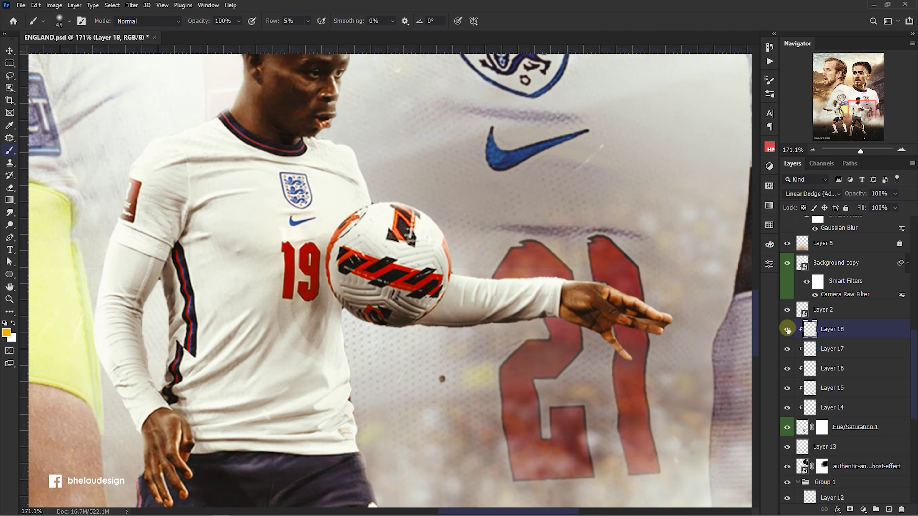
{"action": "scroll", "coordinate": [457, 228], "scroll_direction": "down", "scroll_amount": 3}
{"action": "scroll", "coordinate": [457, 229], "scroll_direction": "up", "scroll_amount": 2}
{"action": "scroll", "coordinate": [457, 229], "scroll_direction": "down", "scroll_amount": 3}
{"action": "scroll", "coordinate": [457, 228], "scroll_direction": "up", "scroll_amount": 5}
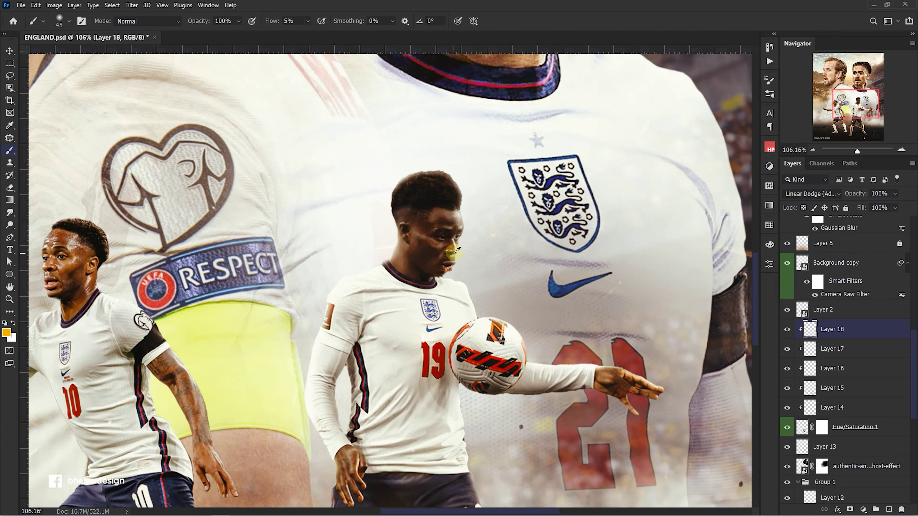
{"action": "scroll", "coordinate": [466, 260], "scroll_direction": "up", "scroll_amount": 3}
{"action": "scroll", "coordinate": [467, 203], "scroll_direction": "up", "scroll_amount": 2}
Paint light across the cheek toward the nose, undoing the too-bright stroke
{"action": "key", "text": "bracketleft"}
{"action": "key", "text": "bracketleft"}
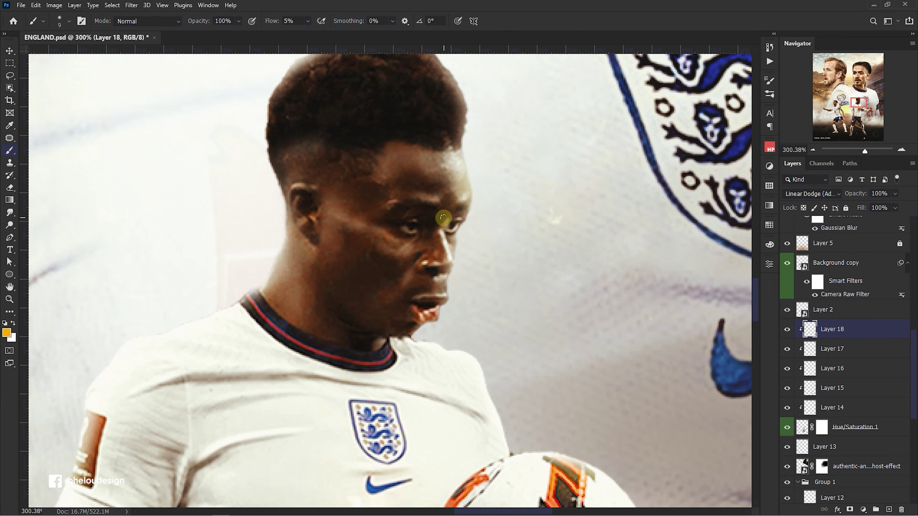
{"action": "scroll", "coordinate": [422, 322], "scroll_direction": "down", "scroll_amount": 2}
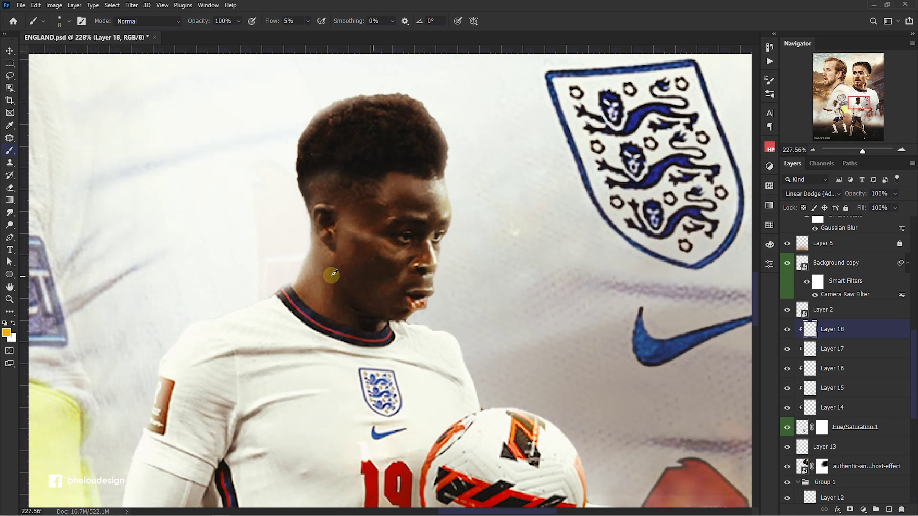
{"action": "scroll", "coordinate": [327, 267], "scroll_direction": "up", "scroll_amount": 3}
{"action": "key", "text": "bracketright"}
{"action": "key", "text": "bracketright"}
{"action": "key", "text": "bracketright"}
{"action": "key", "text": "bracketleft"}
{"action": "key", "text": "bracketleft"}
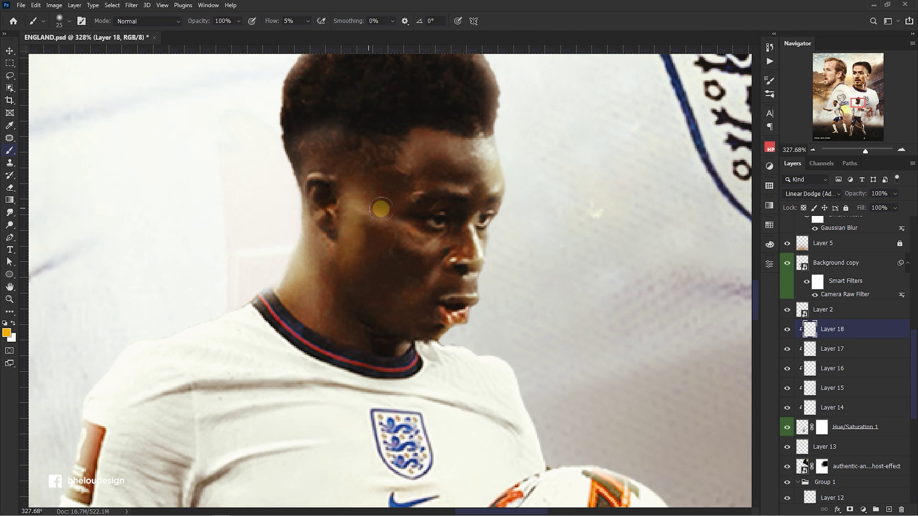
{"action": "left_click_drag", "start_coordinate": [364, 205], "coordinate": [428, 241]}
{"action": "scroll", "coordinate": [427, 241], "scroll_direction": "down", "scroll_amount": 1}
{"action": "key", "text": "ctrl+z"}
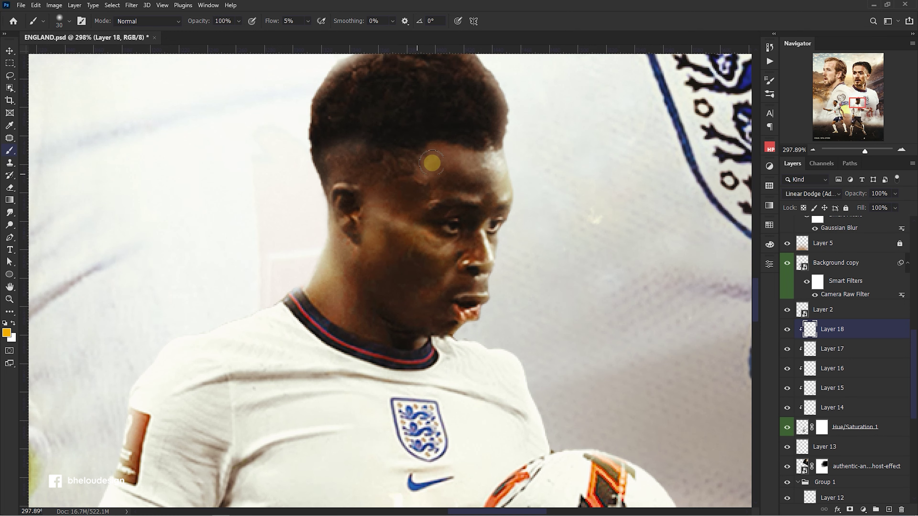
Compare with Layer 18 toggled, then paint warm orange light onto the hair
{"action": "scroll", "coordinate": [471, 196], "scroll_direction": "down", "scroll_amount": 2}
{"action": "scroll", "coordinate": [471, 196], "scroll_direction": "down", "scroll_amount": 3}
{"action": "scroll", "coordinate": [472, 196], "scroll_direction": "down", "scroll_amount": 1}
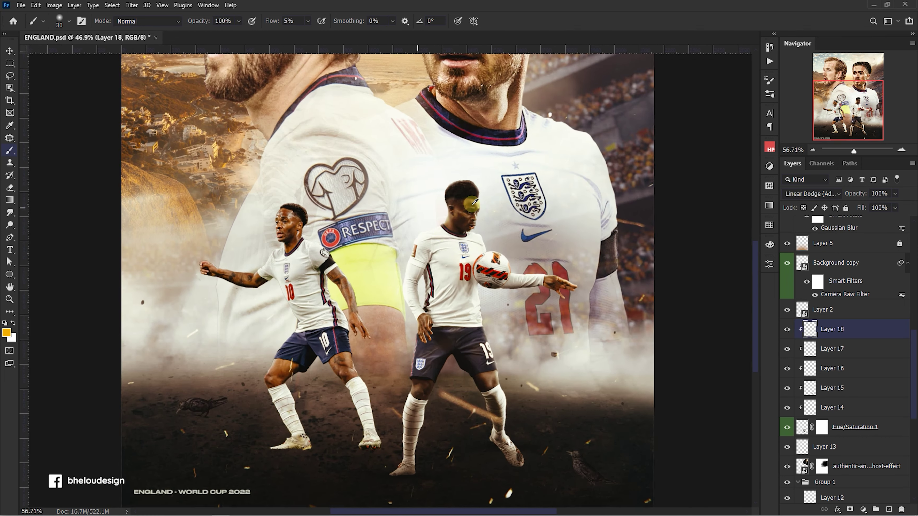
{"action": "scroll", "coordinate": [471, 217], "scroll_direction": "up", "scroll_amount": 3}
{"action": "left_click", "coordinate": [786, 329]}
{"action": "left_click", "coordinate": [787, 329]}
{"action": "scroll", "coordinate": [430, 182], "scroll_direction": "up", "scroll_amount": 2}
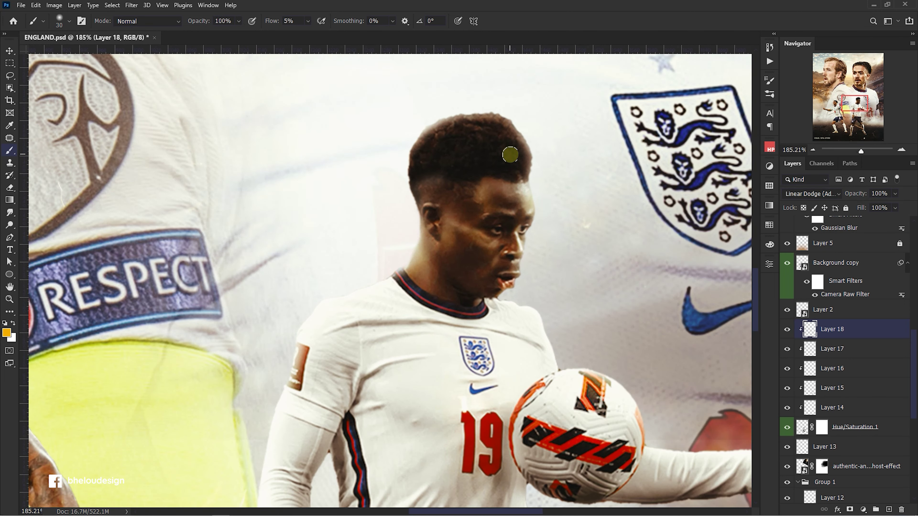
{"action": "left_click_drag", "start_coordinate": [500, 142], "coordinate": [430, 134]}
{"action": "key", "text": "bracketright"}
{"action": "key", "text": "bracketright"}
{"action": "key", "text": "bracketright"}
{"action": "scroll", "coordinate": [568, 168], "scroll_direction": "down", "scroll_amount": 5}
{"action": "scroll", "coordinate": [459, 267], "scroll_direction": "up", "scroll_amount": 3}
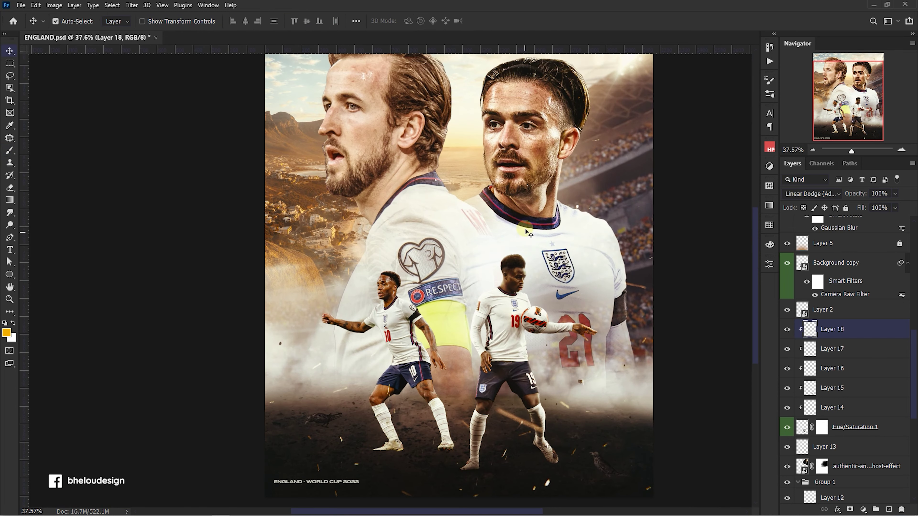
Duplicate Hue/Saturation 1 above Layer 18 with an Alt-drag
{"action": "key", "text": "v"}
{"action": "left_click", "coordinate": [854, 374]}
{"action": "scroll", "coordinate": [855, 374], "scroll_direction": "down", "scroll_amount": 3}
{"action": "left_click_drag", "start_coordinate": [867, 368], "coordinate": [871, 261]}
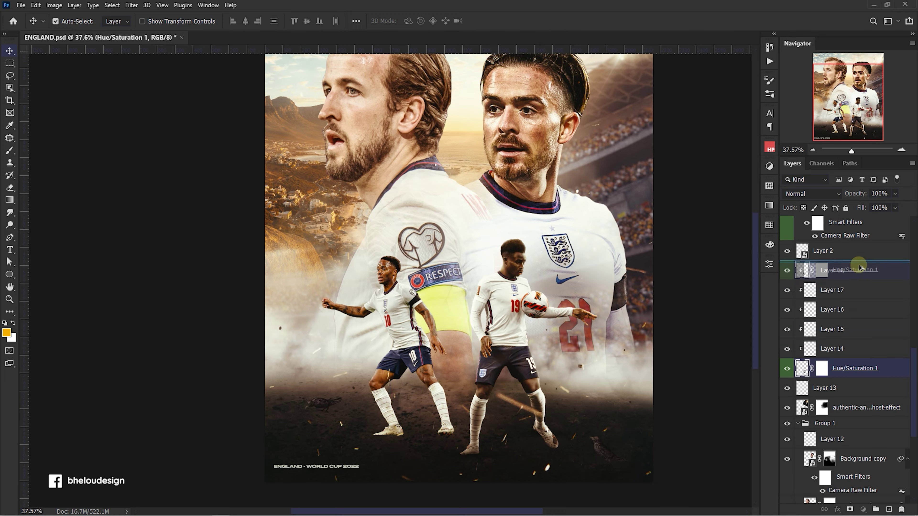
{"action": "scroll", "coordinate": [516, 274], "scroll_direction": "up", "scroll_amount": 3}
{"action": "scroll", "coordinate": [516, 275], "scroll_direction": "down", "scroll_amount": 2}
Apply High Pass to the copy, set it to Overlay at 85% opacity
{"action": "left_click", "coordinate": [131, 5]}
{"action": "left_click", "coordinate": [269, 221]}
{"action": "left_click", "coordinate": [503, 123]}
{"action": "left_click", "coordinate": [811, 194]}
{"action": "left_click", "coordinate": [805, 303]}
{"action": "key", "text": "8"}
{"action": "key", "text": "5"}
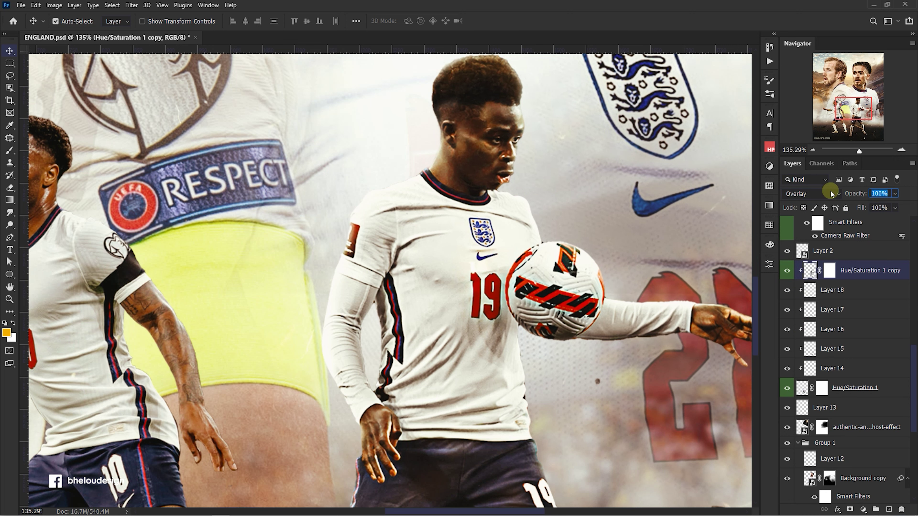
Select and lock the lens-flare layer
{"action": "scroll", "coordinate": [480, 188], "scroll_direction": "down", "scroll_amount": 3}
{"action": "scroll", "coordinate": [480, 188], "scroll_direction": "down", "scroll_amount": 2}
{"action": "left_click", "coordinate": [479, 188]}
{"action": "scroll", "coordinate": [831, 325], "scroll_direction": "down", "scroll_amount": 2}
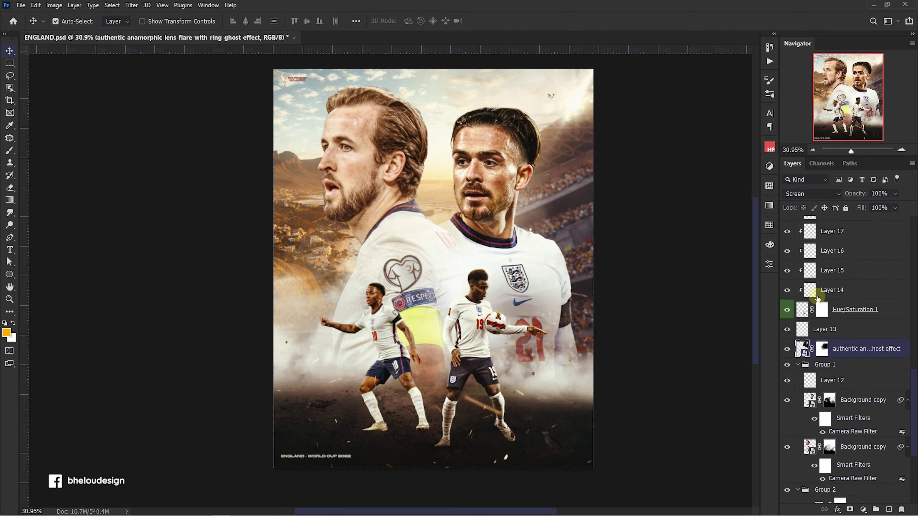
{"action": "left_click", "coordinate": [787, 348]}
Add a new Layer 19 clipped to the Background copy layer
{"action": "left_click", "coordinate": [845, 207]}
{"action": "left_click", "coordinate": [529, 210]}
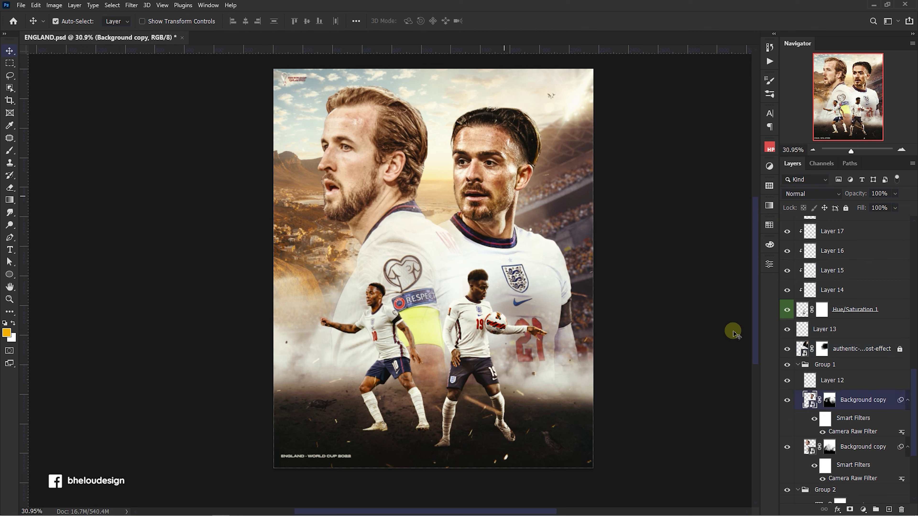
{"action": "left_click", "coordinate": [887, 509]}
{"action": "left_click", "coordinate": [886, 409], "text": "alt"}
Switch to the Brush and set its flow to 31%
{"action": "key", "text": "b"}
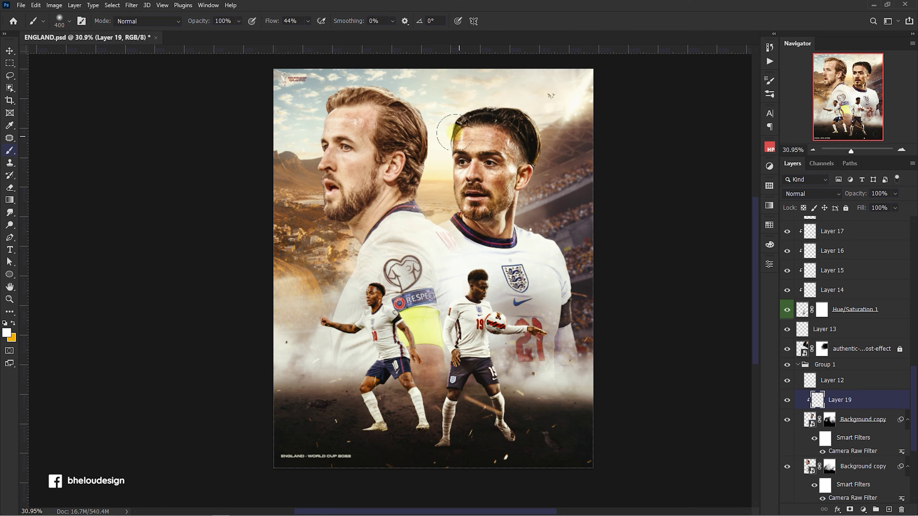
{"action": "scroll", "coordinate": [452, 137], "scroll_direction": "up", "scroll_amount": 3}
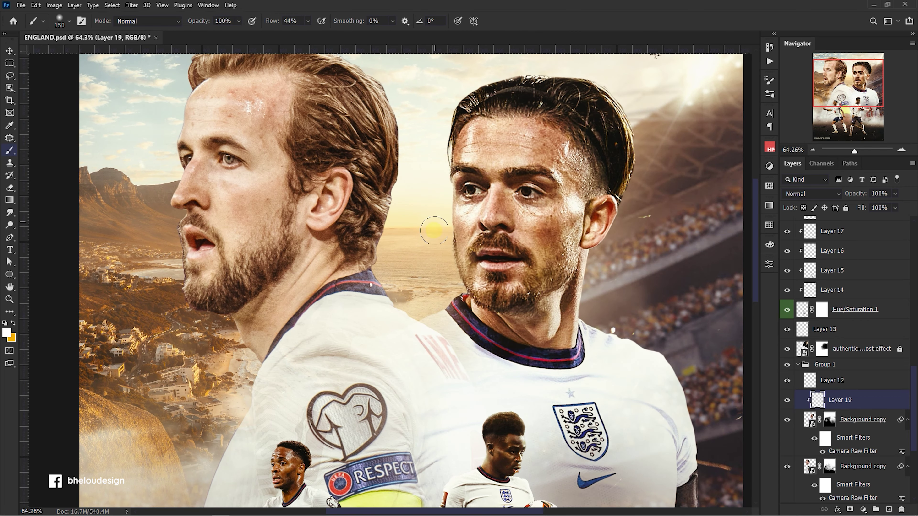
{"action": "left_click", "coordinate": [307, 21]}
{"action": "left_click_drag", "start_coordinate": [307, 34], "coordinate": [302, 34]}
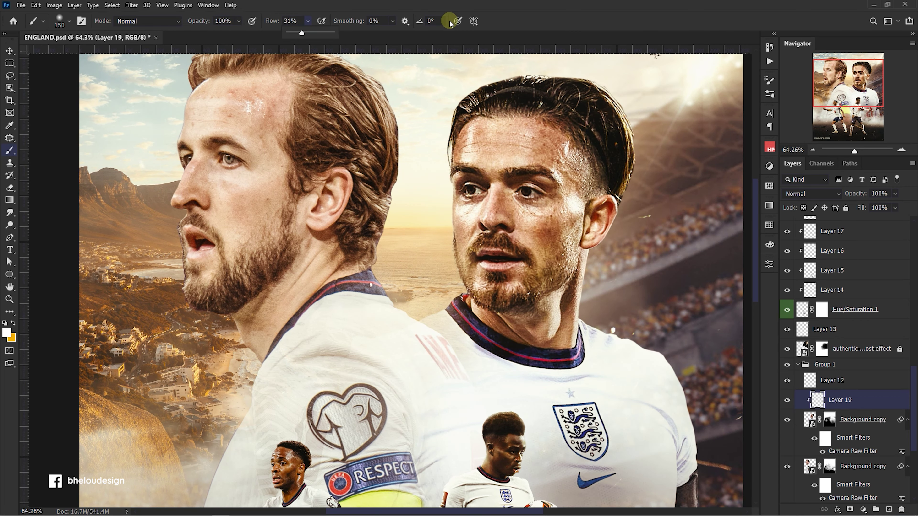
{"action": "scroll", "coordinate": [552, 320], "scroll_direction": "down", "scroll_amount": 1}
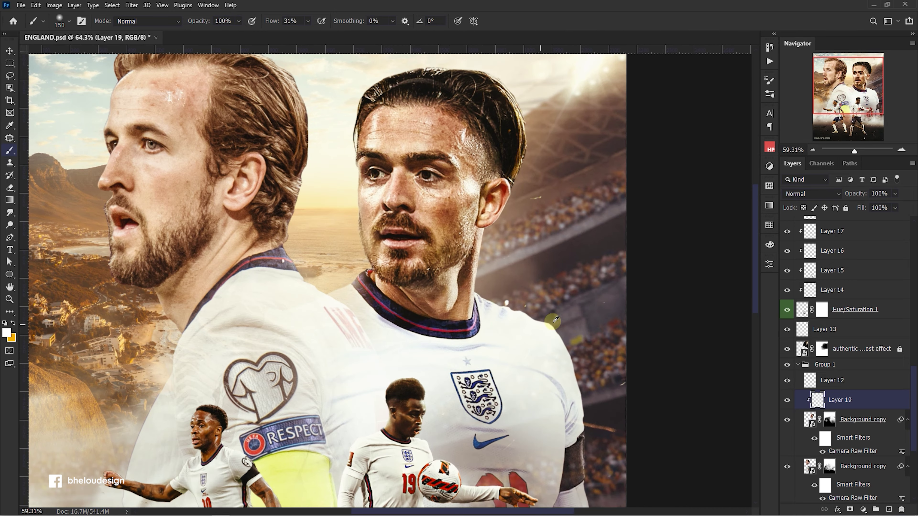
{"action": "scroll", "coordinate": [575, 332], "scroll_direction": "down", "scroll_amount": 2}
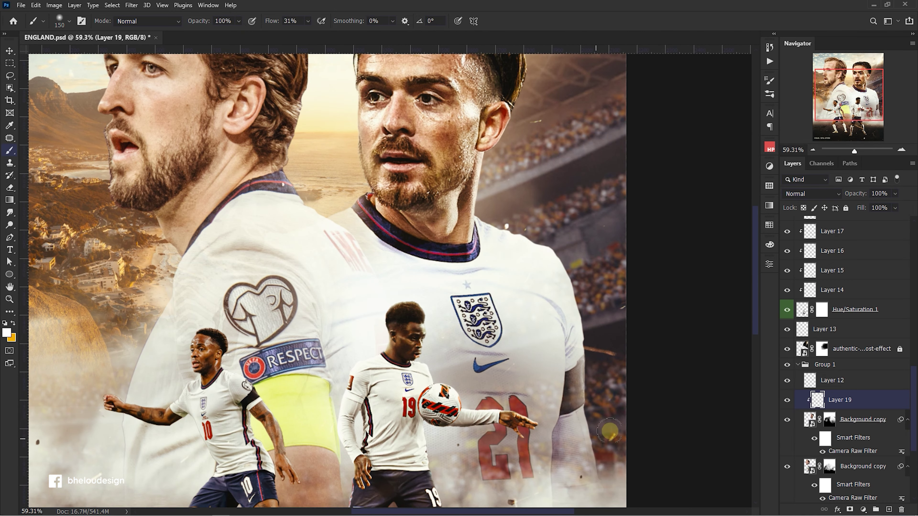
{"action": "scroll", "coordinate": [515, 284], "scroll_direction": "up", "scroll_amount": 3}
{"action": "scroll", "coordinate": [553, 180], "scroll_direction": "up", "scroll_amount": 2}
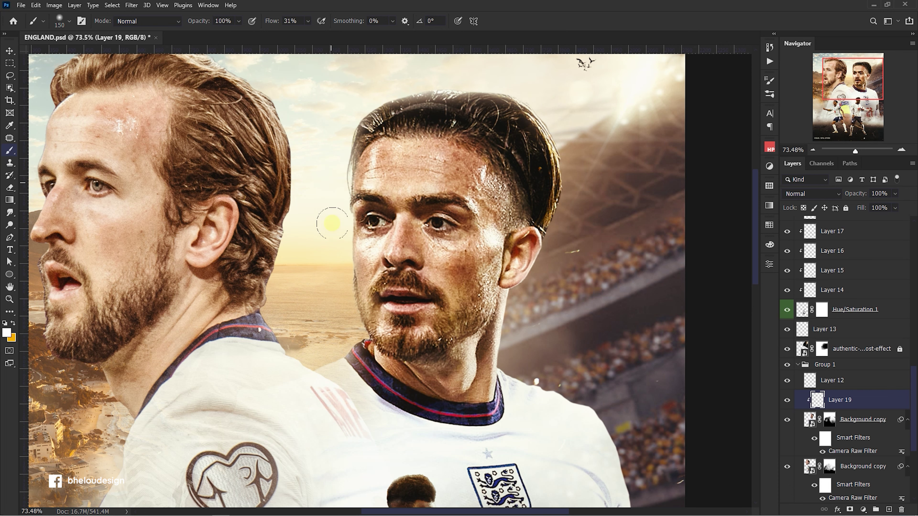
{"action": "scroll", "coordinate": [367, 228], "scroll_direction": "up", "scroll_amount": 1}
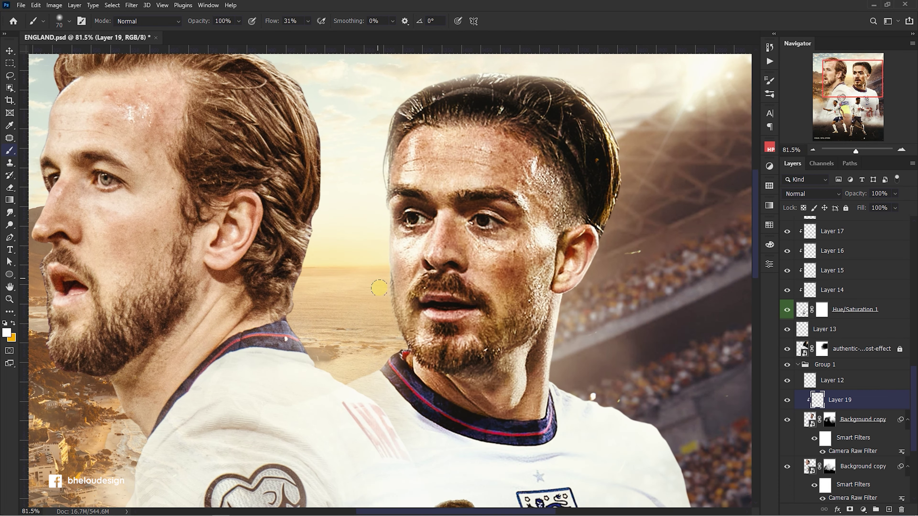
{"action": "scroll", "coordinate": [372, 335], "scroll_direction": "up", "scroll_amount": 1}
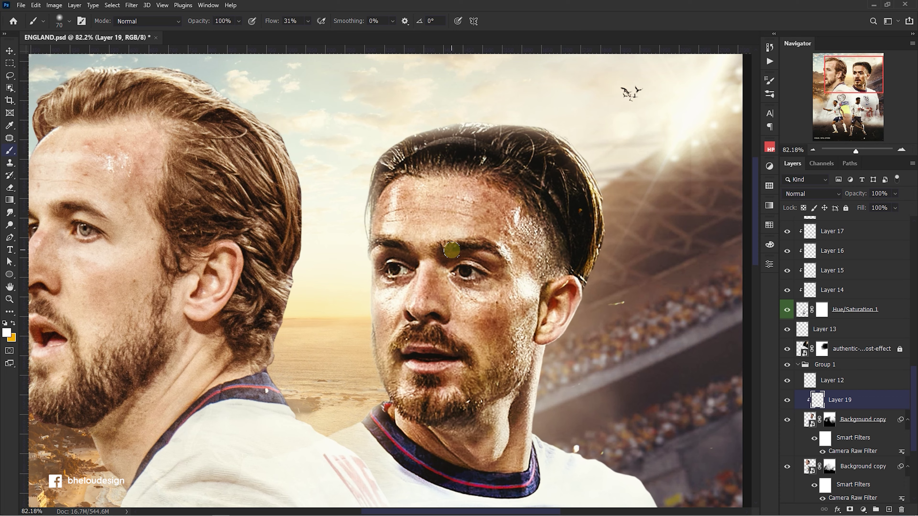
{"action": "left_click", "coordinate": [889, 509]}
Clip Layer 20 to Layer 19, blend it as Linear Dodge (Add), and set brush flow to 10%
{"action": "left_click", "coordinate": [900, 409], "text": "alt"}
{"action": "left_click", "coordinate": [811, 194]}
{"action": "left_click", "coordinate": [809, 282]}
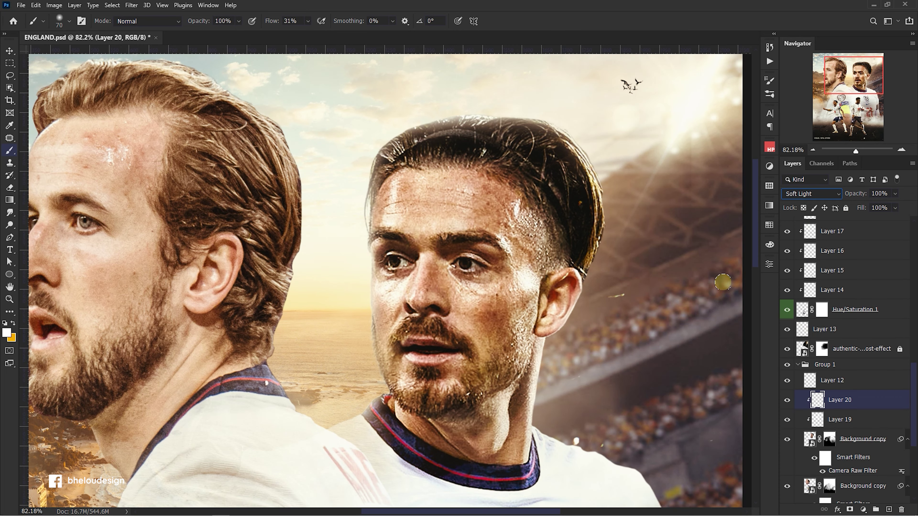
{"action": "left_click_drag", "start_coordinate": [300, 33], "coordinate": [297, 33]}
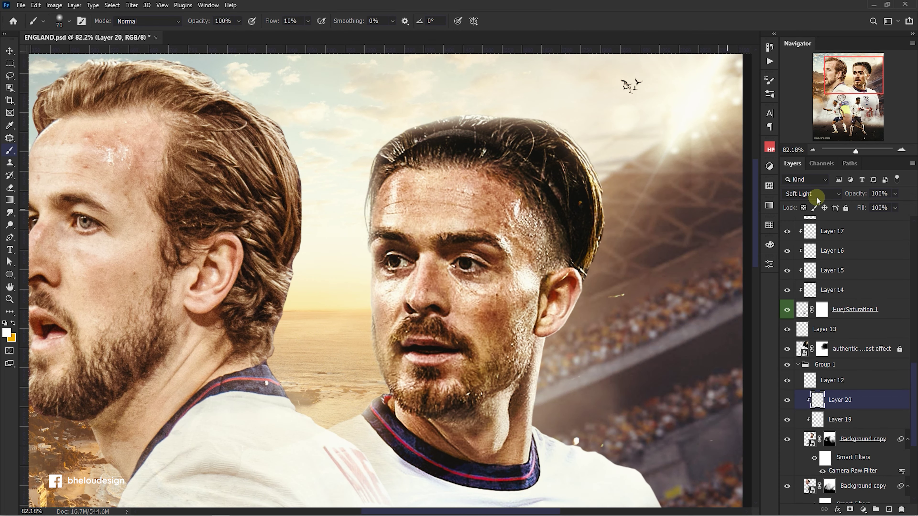
{"action": "left_click", "coordinate": [802, 190]}
{"action": "left_click", "coordinate": [809, 301]}
Shrink the brush and brighten the eyelid above the right player's eye
{"action": "key", "text": "bracketleft"}
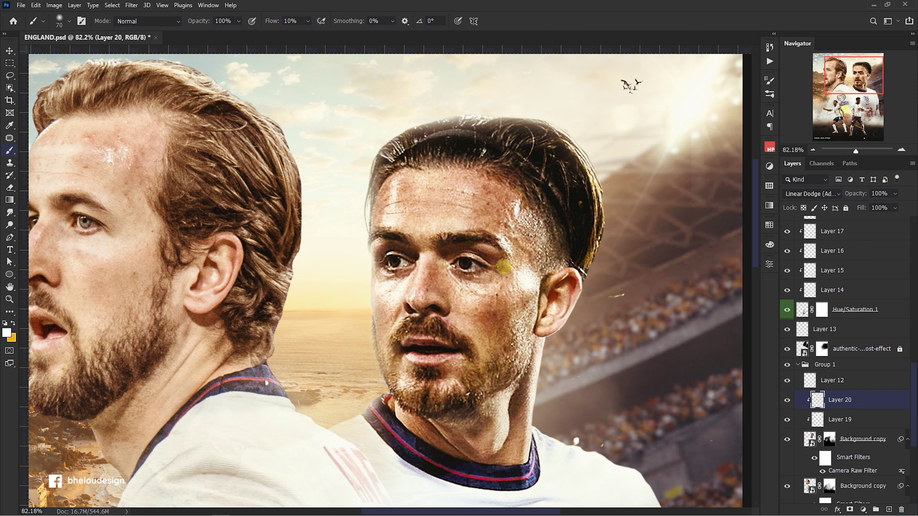
{"action": "scroll", "coordinate": [450, 220], "scroll_direction": "down", "scroll_amount": 1}
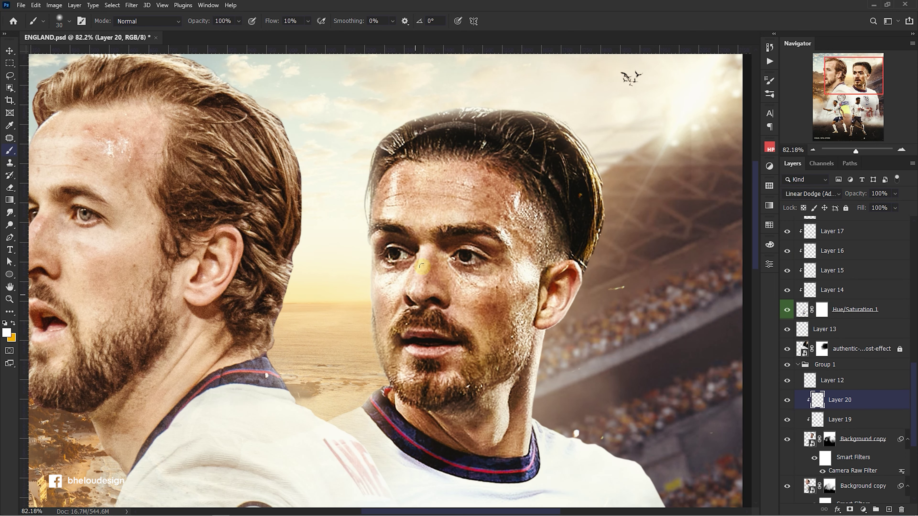
{"action": "scroll", "coordinate": [415, 280], "scroll_direction": "up", "scroll_amount": 3}
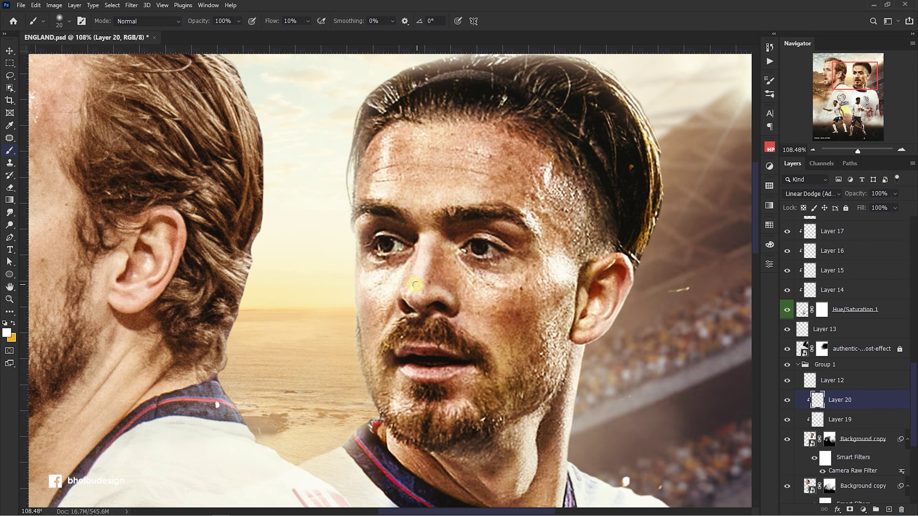
{"action": "scroll", "coordinate": [383, 242], "scroll_direction": "up", "scroll_amount": 3}
{"action": "key", "text": "bracketleft"}
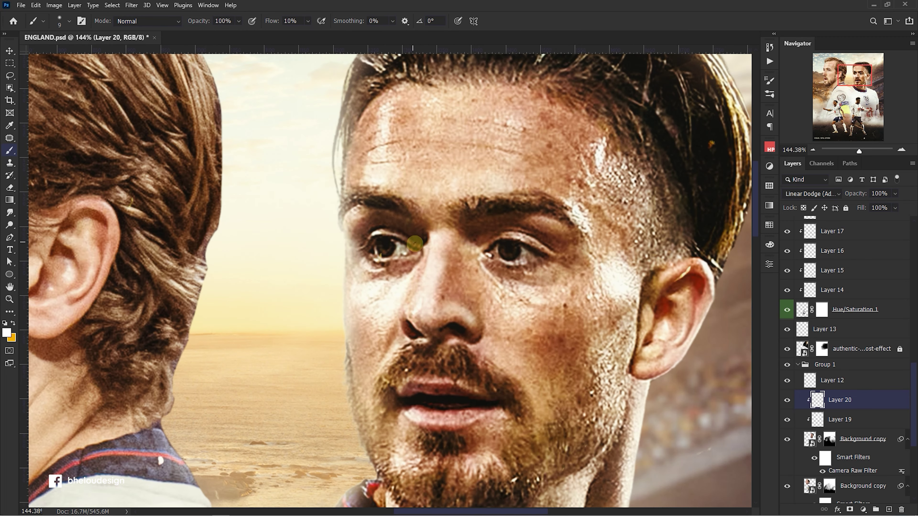
{"action": "scroll", "coordinate": [403, 284], "scroll_direction": "down", "scroll_amount": 1}
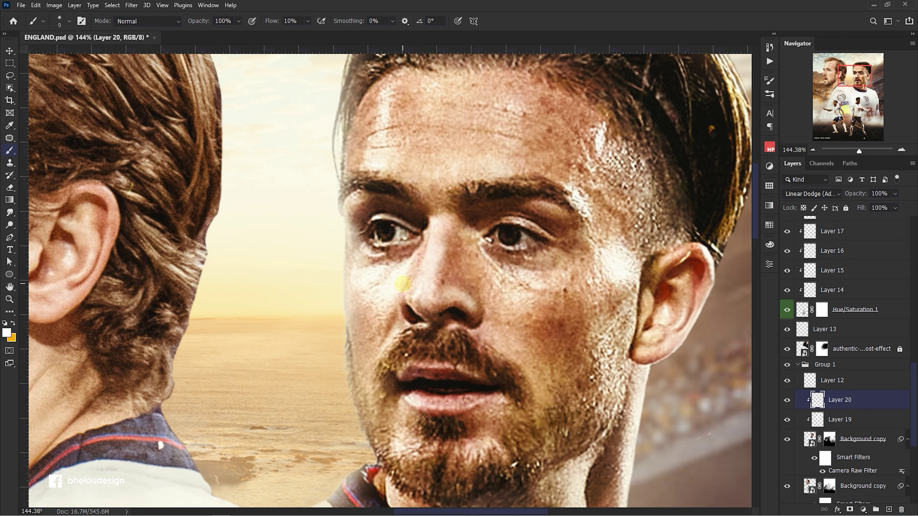
{"action": "scroll", "coordinate": [377, 366], "scroll_direction": "down", "scroll_amount": 1}
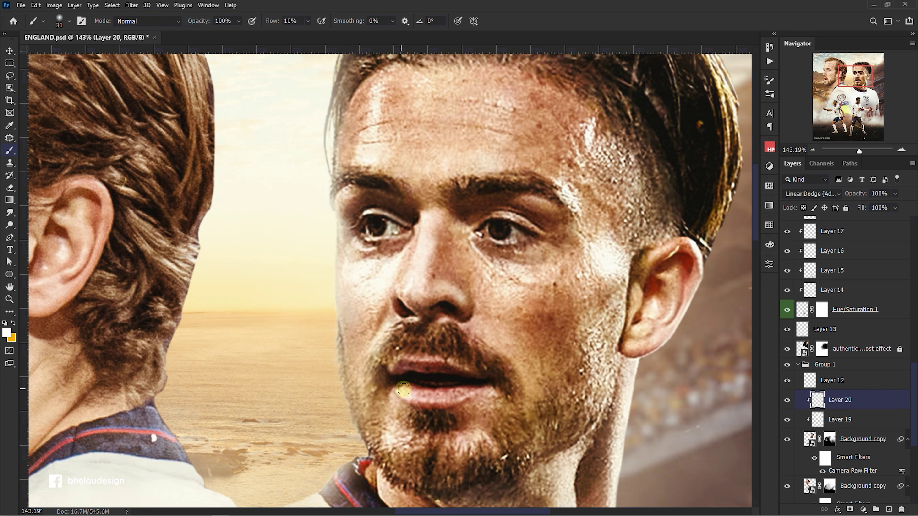
{"action": "scroll", "coordinate": [455, 400], "scroll_direction": "down", "scroll_amount": 1}
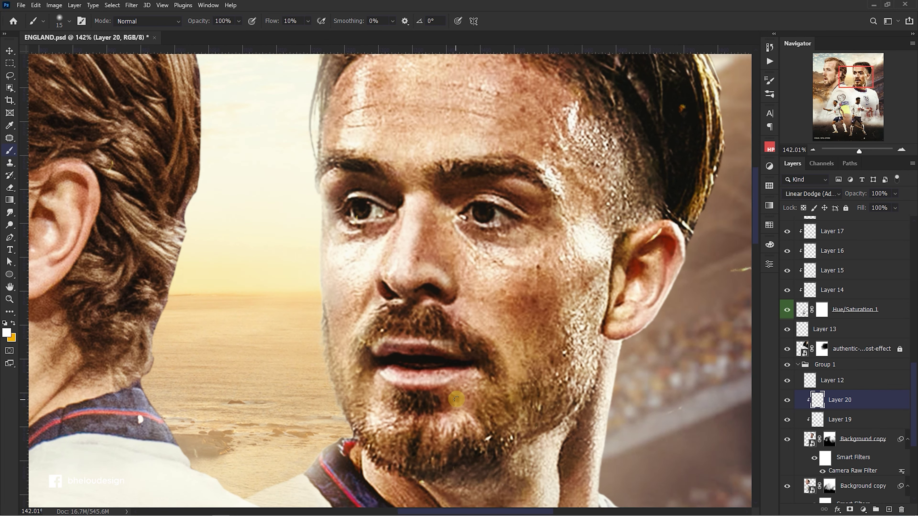
{"action": "scroll", "coordinate": [562, 348], "scroll_direction": "down", "scroll_amount": 2}
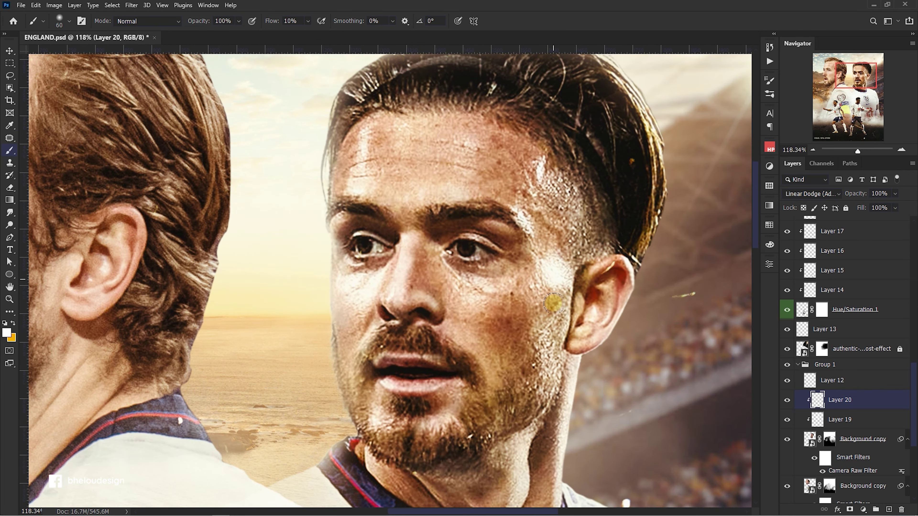
{"action": "scroll", "coordinate": [553, 280], "scroll_direction": "down", "scroll_amount": 1}
{"action": "scroll", "coordinate": [553, 281], "scroll_direction": "down", "scroll_amount": 1}
{"action": "key", "text": "bracketleft"}
{"action": "key", "text": "bracketleft"}
{"action": "scroll", "coordinate": [509, 217], "scroll_direction": "up", "scroll_amount": 2}
{"action": "scroll", "coordinate": [517, 206], "scroll_direction": "up", "scroll_amount": 1}
{"action": "left_click_drag", "start_coordinate": [498, 201], "coordinate": [502, 222]}
Swap colours and fine-tune brush size to add glow across the face and cheeks
{"action": "key", "text": "bracketleft"}
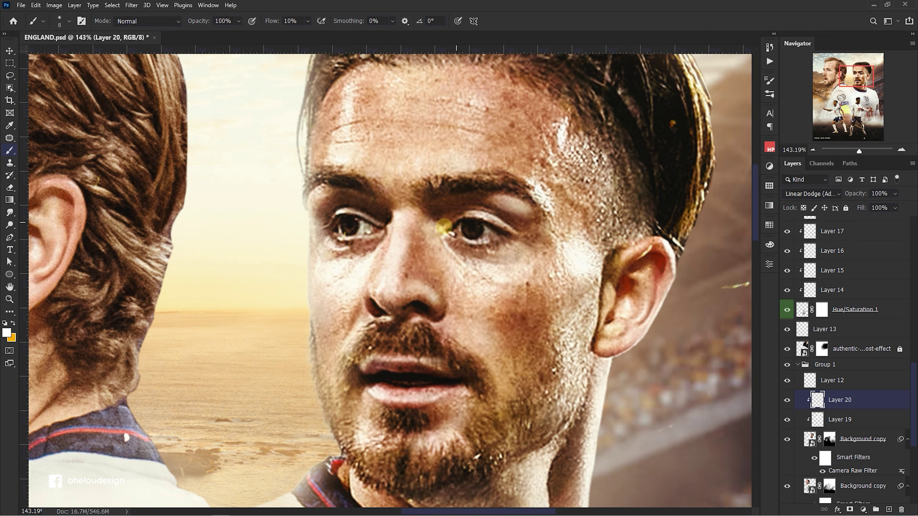
{"action": "scroll", "coordinate": [444, 225], "scroll_direction": "down", "scroll_amount": 5}
{"action": "scroll", "coordinate": [534, 208], "scroll_direction": "up", "scroll_amount": 4}
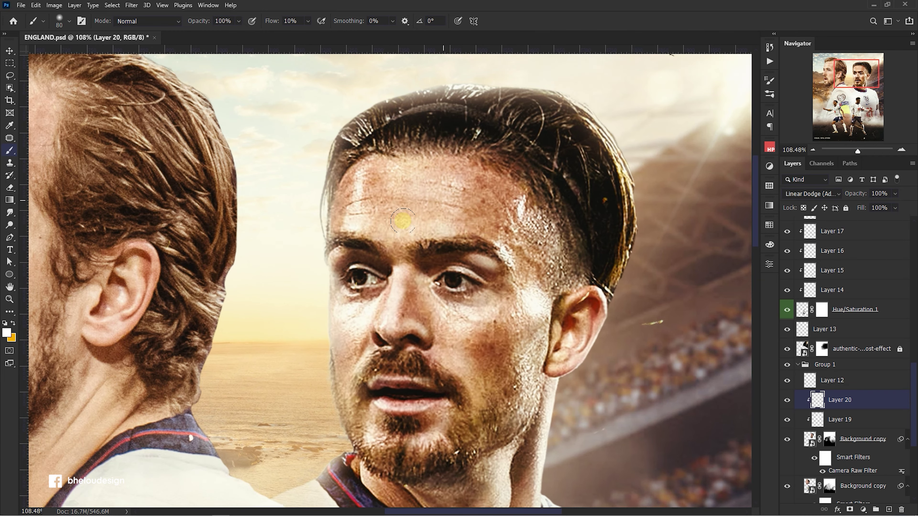
{"action": "scroll", "coordinate": [420, 148], "scroll_direction": "down", "scroll_amount": 3}
{"action": "scroll", "coordinate": [577, 311], "scroll_direction": "up", "scroll_amount": 4}
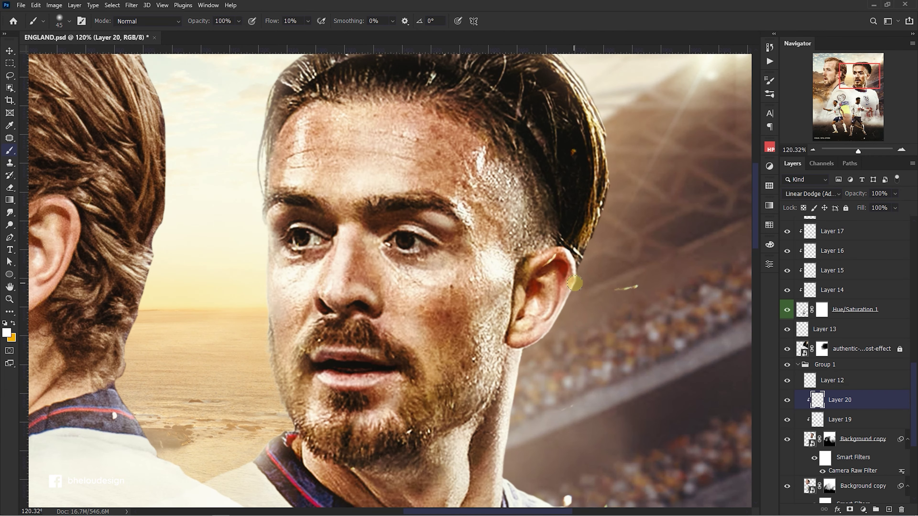
{"action": "scroll", "coordinate": [540, 349], "scroll_direction": "down", "scroll_amount": 3}
{"action": "scroll", "coordinate": [469, 325], "scroll_direction": "up", "scroll_amount": 1}
{"action": "key", "text": "x"}
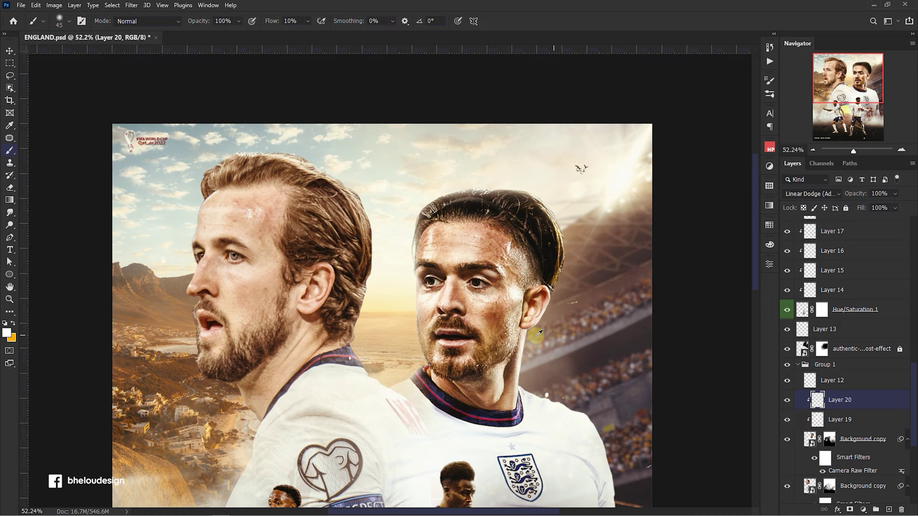
{"action": "scroll", "coordinate": [437, 317], "scroll_direction": "up", "scroll_amount": 3}
{"action": "scroll", "coordinate": [416, 275], "scroll_direction": "down", "scroll_amount": 3}
{"action": "scroll", "coordinate": [329, 216], "scroll_direction": "up", "scroll_amount": 3}
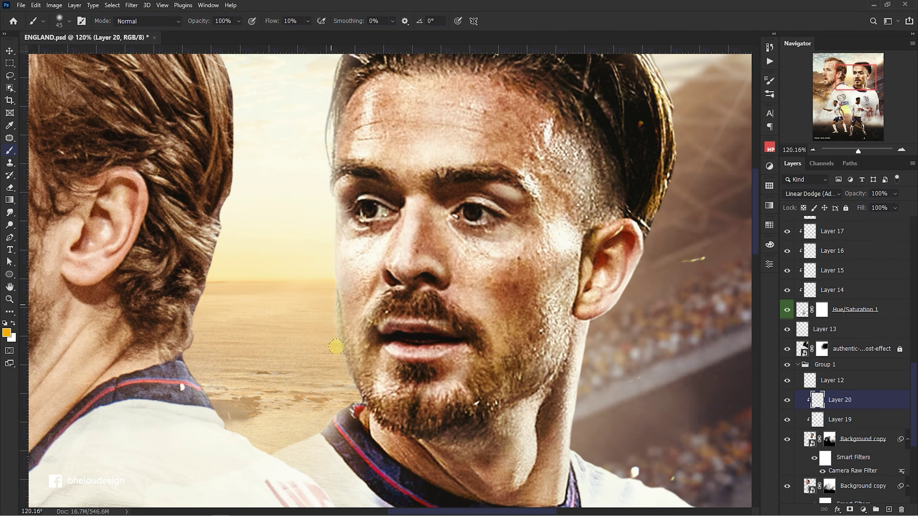
{"action": "scroll", "coordinate": [336, 347], "scroll_direction": "down", "scroll_amount": 1}
{"action": "scroll", "coordinate": [406, 234], "scroll_direction": "up", "scroll_amount": 1}
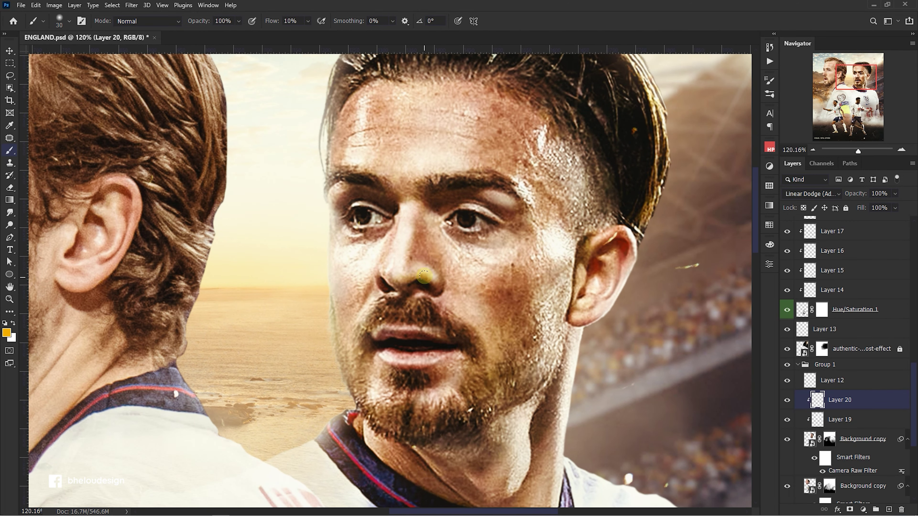
{"action": "scroll", "coordinate": [433, 278], "scroll_direction": "down", "scroll_amount": 1}
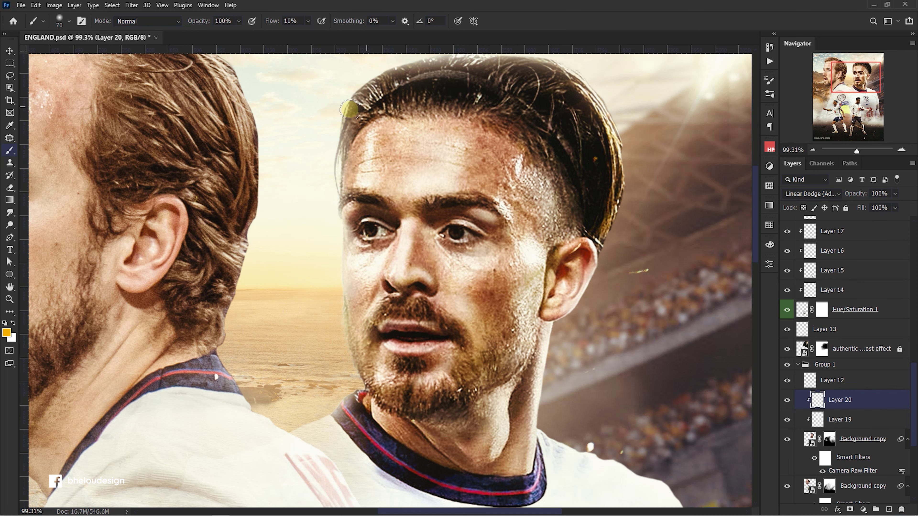
{"action": "scroll", "coordinate": [361, 94], "scroll_direction": "up", "scroll_amount": 2}
{"action": "key", "text": "bracketright"}
{"action": "key", "text": "bracketright"}
{"action": "key", "text": "bracketright"}
{"action": "key", "text": "bracketright"}
{"action": "scroll", "coordinate": [530, 244], "scroll_direction": "down", "scroll_amount": 1}
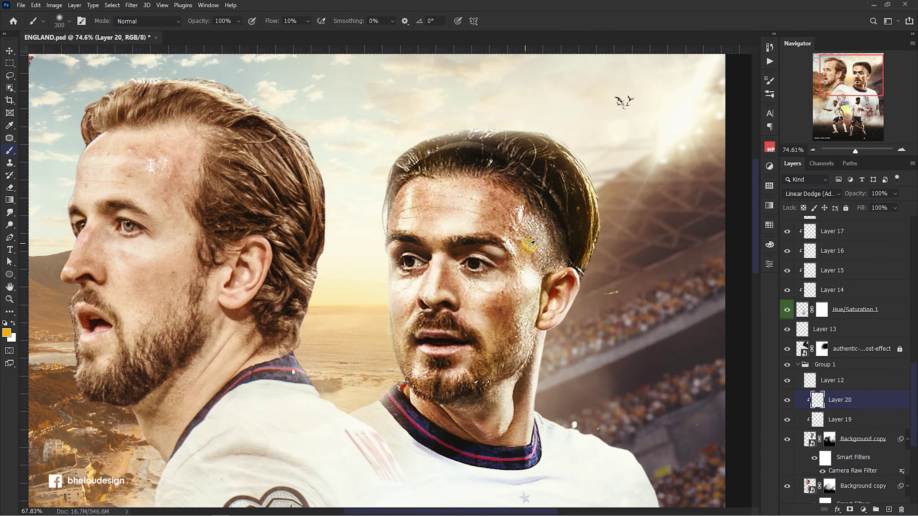
{"action": "scroll", "coordinate": [531, 243], "scroll_direction": "up", "scroll_amount": 1}
{"action": "key", "text": "bracketleft"}
{"action": "key", "text": "bracketleft"}
{"action": "key", "text": "bracketleft"}
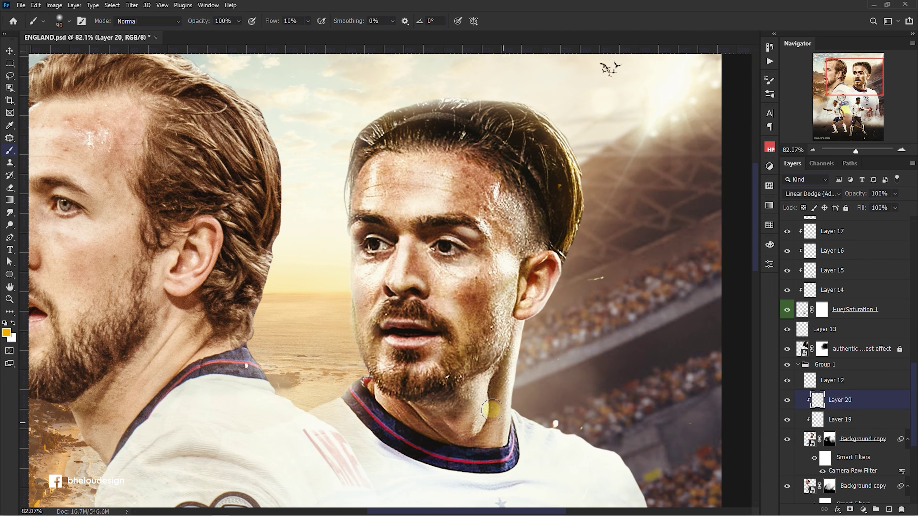
{"action": "scroll", "coordinate": [470, 325], "scroll_direction": "down", "scroll_amount": 4}
{"action": "scroll", "coordinate": [436, 257], "scroll_direction": "up", "scroll_amount": 5}
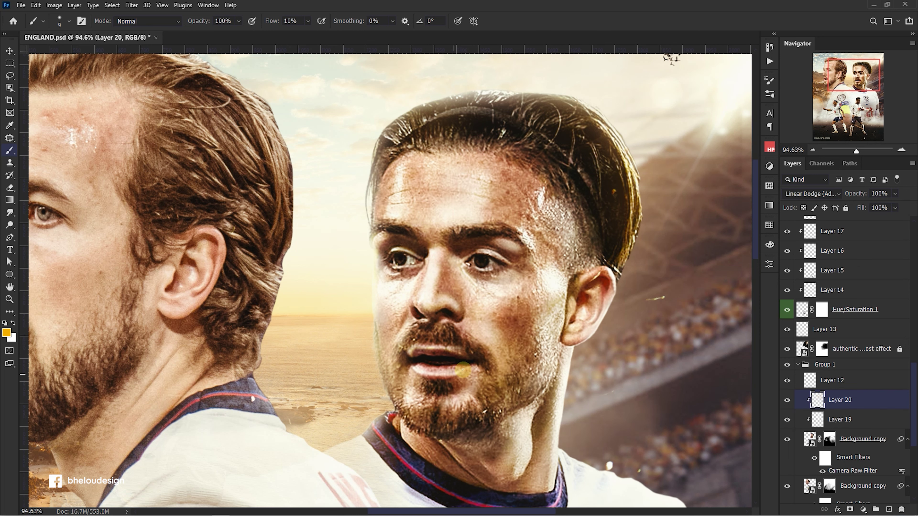
{"action": "scroll", "coordinate": [463, 372], "scroll_direction": "down", "scroll_amount": 1}
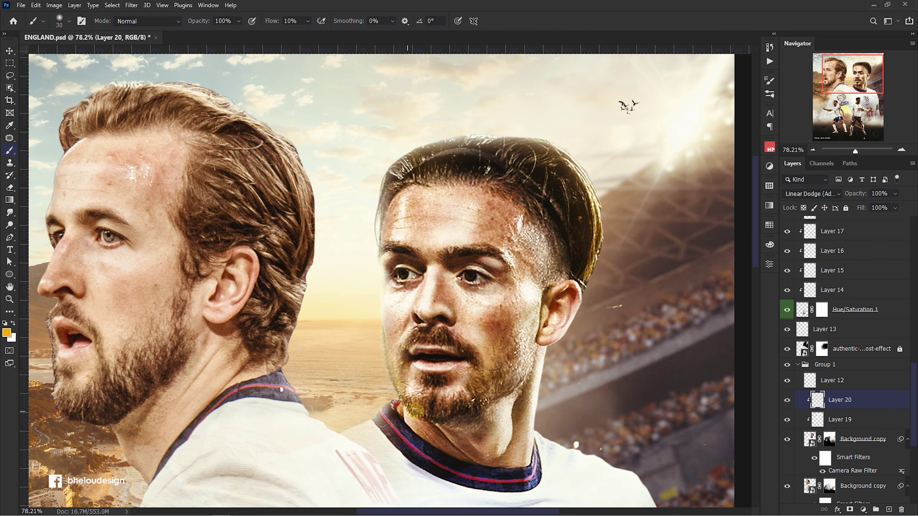
{"action": "scroll", "coordinate": [386, 407], "scroll_direction": "down", "scroll_amount": 5}
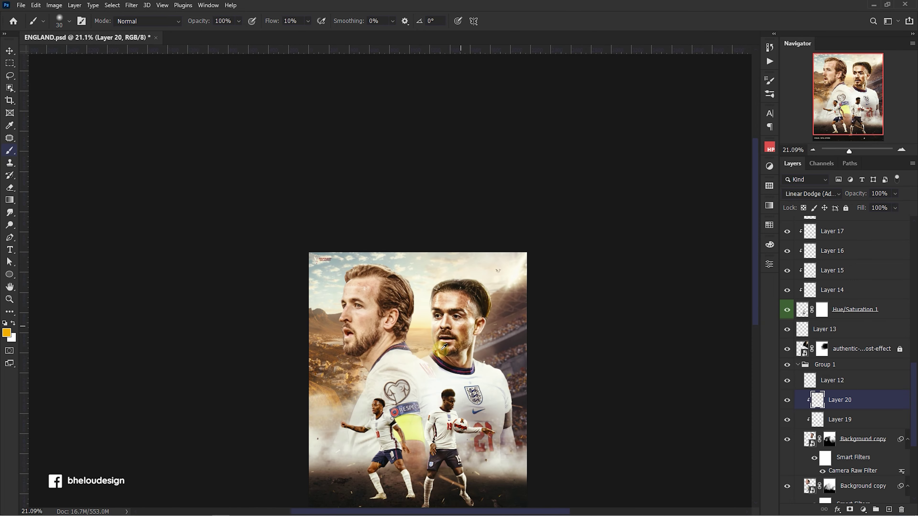
{"action": "scroll", "coordinate": [450, 242], "scroll_direction": "up", "scroll_amount": 3}
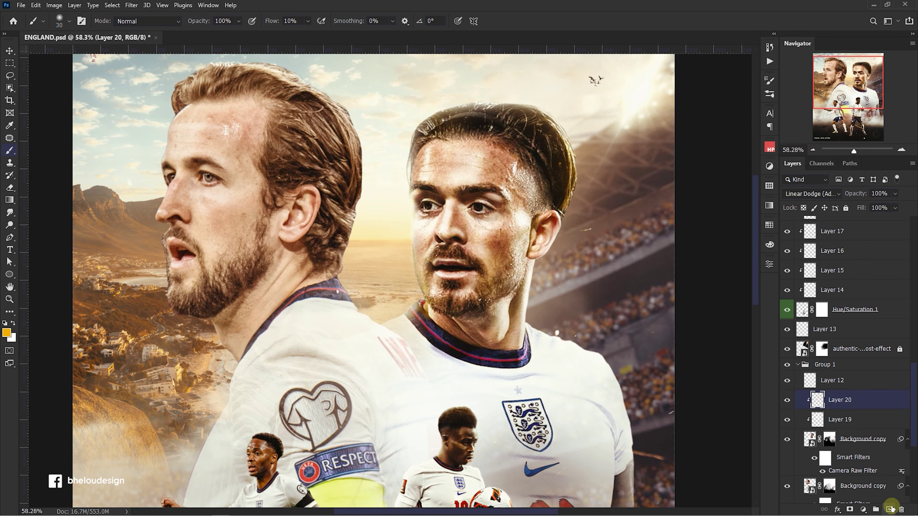
Add a new Multiply layer, with black as the foreground colour and 8% brush flow
{"action": "left_click", "coordinate": [889, 509]}
{"action": "left_click", "coordinate": [811, 193]}
{"action": "left_click", "coordinate": [805, 239]}
{"action": "left_click", "coordinate": [10, 332]}
{"action": "left_click", "coordinate": [662, 297]}
{"action": "key", "text": "Return"}
{"action": "left_click", "coordinate": [307, 20]}
{"action": "left_click_drag", "start_coordinate": [311, 35], "coordinate": [305, 34]}
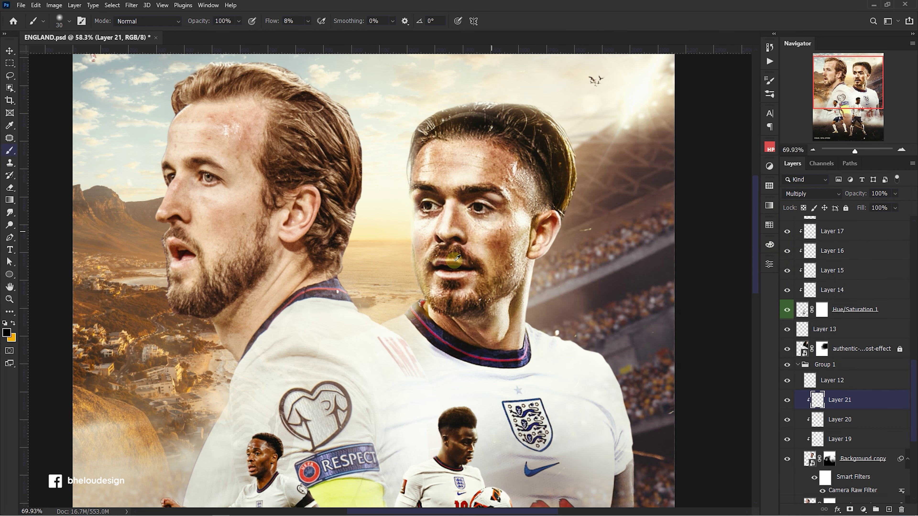
Resize the brush and darken the area under the left eye
{"action": "scroll", "coordinate": [458, 265], "scroll_direction": "up", "scroll_amount": 3}
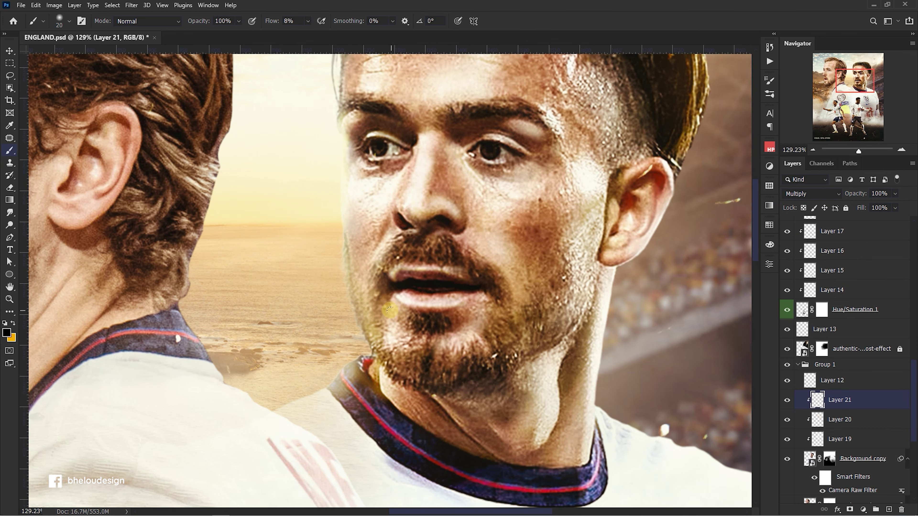
{"action": "key", "text": "bracketright"}
{"action": "key", "text": "bracketright"}
{"action": "key", "text": "bracketright"}
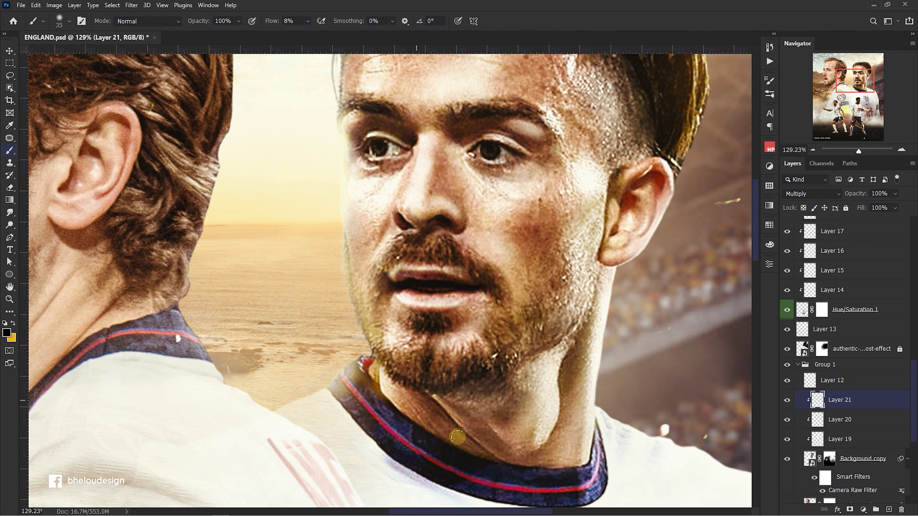
{"action": "scroll", "coordinate": [527, 439], "scroll_direction": "down", "scroll_amount": 2}
{"action": "scroll", "coordinate": [491, 407], "scroll_direction": "up", "scroll_amount": 1}
{"action": "key", "text": "bracketright"}
{"action": "key", "text": "bracketright"}
{"action": "key", "text": "bracketright"}
{"action": "scroll", "coordinate": [506, 361], "scroll_direction": "down", "scroll_amount": 1}
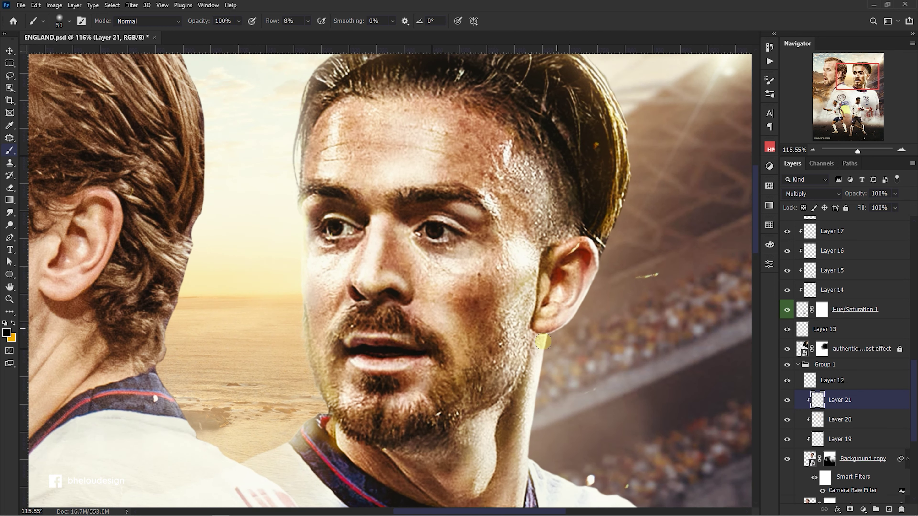
{"action": "key", "text": "bracketleft"}
{"action": "key", "text": "bracketleft"}
{"action": "key", "text": "bracketleft"}
{"action": "scroll", "coordinate": [477, 278], "scroll_direction": "up", "scroll_amount": 2}
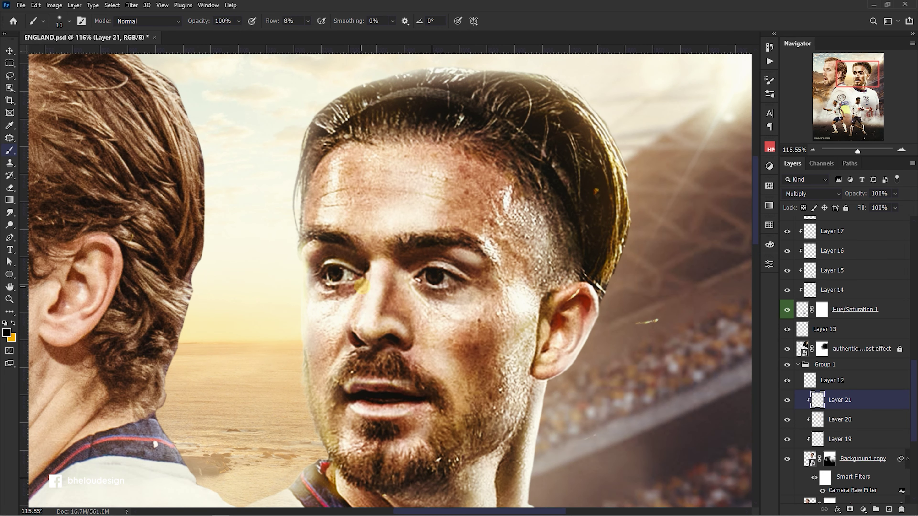
{"action": "scroll", "coordinate": [367, 284], "scroll_direction": "up", "scroll_amount": 3}
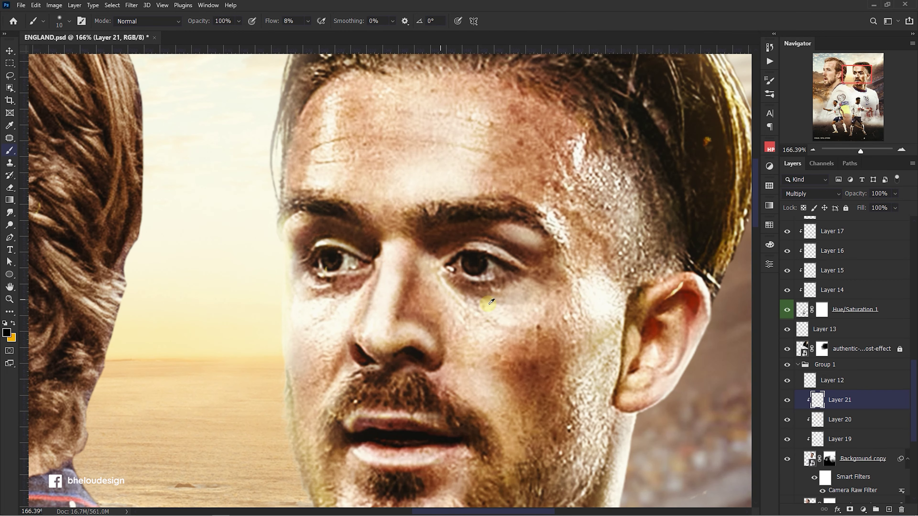
{"action": "scroll", "coordinate": [491, 301], "scroll_direction": "down", "scroll_amount": 1}
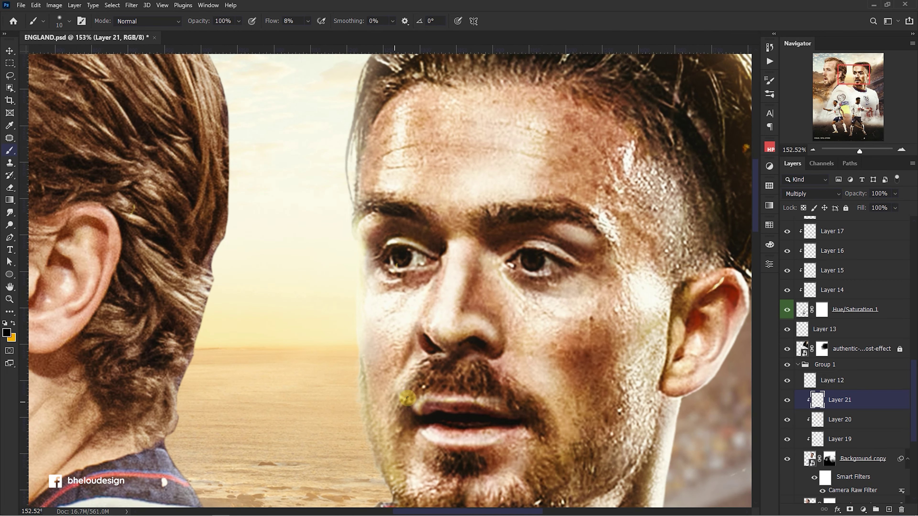
{"action": "scroll", "coordinate": [439, 312], "scroll_direction": "up", "scroll_amount": 1}
{"action": "key", "text": "bracketleft"}
{"action": "left_click_drag", "start_coordinate": [454, 301], "coordinate": [401, 315]}
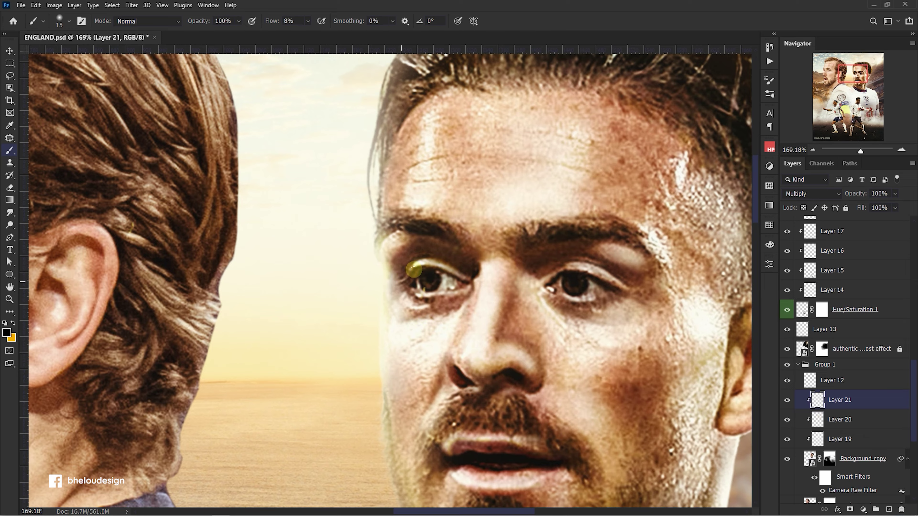
Refine the face shadows, briefly switching to the Eraser and back to the Brush
{"action": "scroll", "coordinate": [413, 269], "scroll_direction": "down", "scroll_amount": 5}
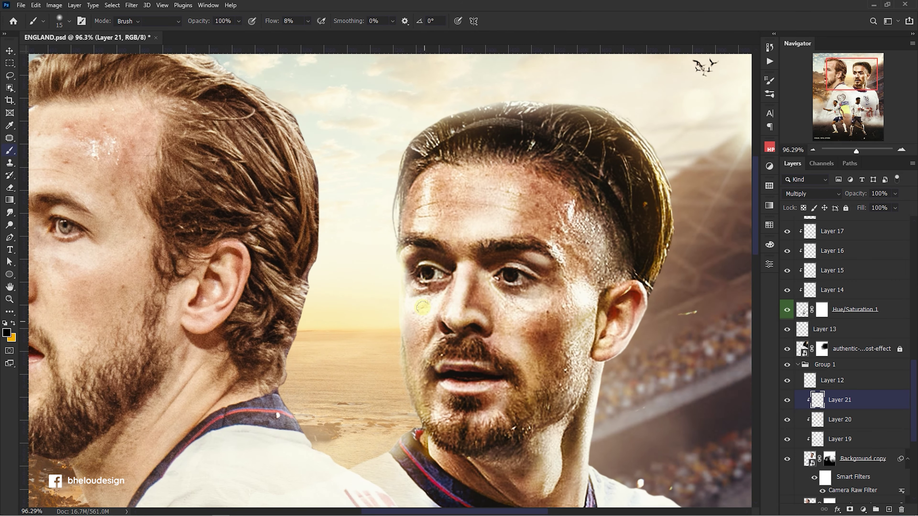
{"action": "key", "text": "e"}
{"action": "key", "text": "b"}
{"action": "scroll", "coordinate": [451, 330], "scroll_direction": "up", "scroll_amount": 1}
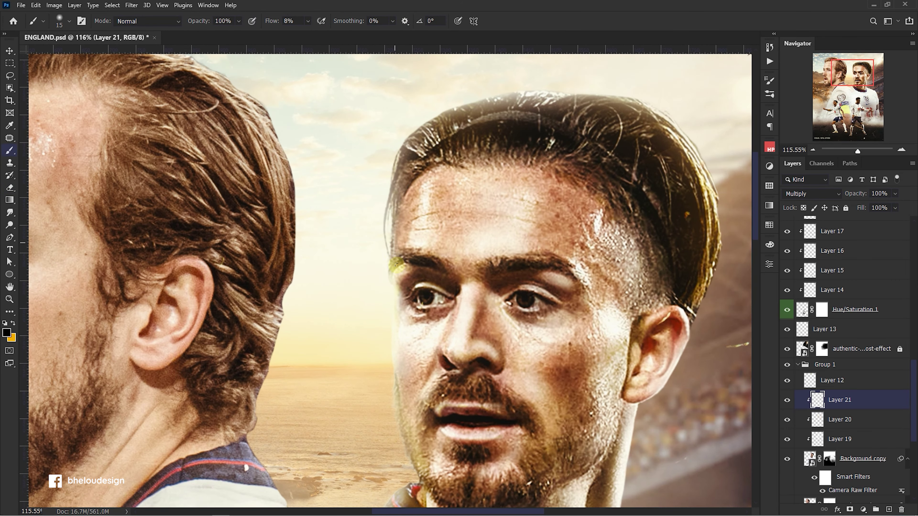
{"action": "scroll", "coordinate": [470, 308], "scroll_direction": "down", "scroll_amount": 3}
{"action": "scroll", "coordinate": [561, 268], "scroll_direction": "up", "scroll_amount": 5}
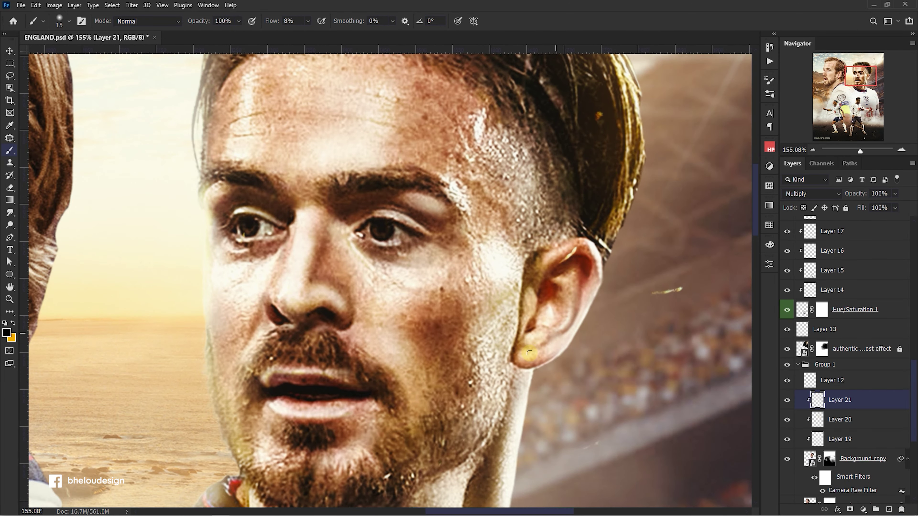
{"action": "scroll", "coordinate": [528, 353], "scroll_direction": "down", "scroll_amount": 3}
{"action": "scroll", "coordinate": [521, 343], "scroll_direction": "down", "scroll_amount": 1}
{"action": "scroll", "coordinate": [510, 332], "scroll_direction": "down", "scroll_amount": 2}
{"action": "scroll", "coordinate": [498, 320], "scroll_direction": "down", "scroll_amount": 1}
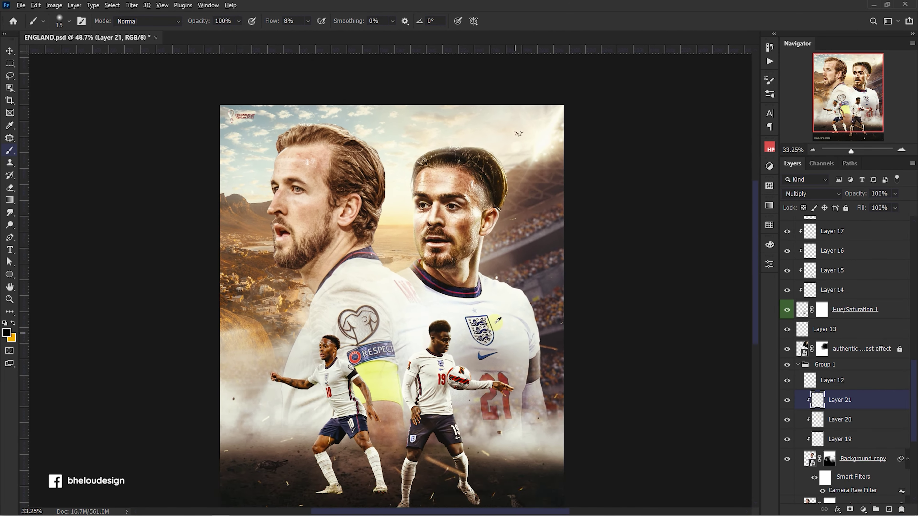
{"action": "scroll", "coordinate": [497, 321], "scroll_direction": "up", "scroll_amount": 1}
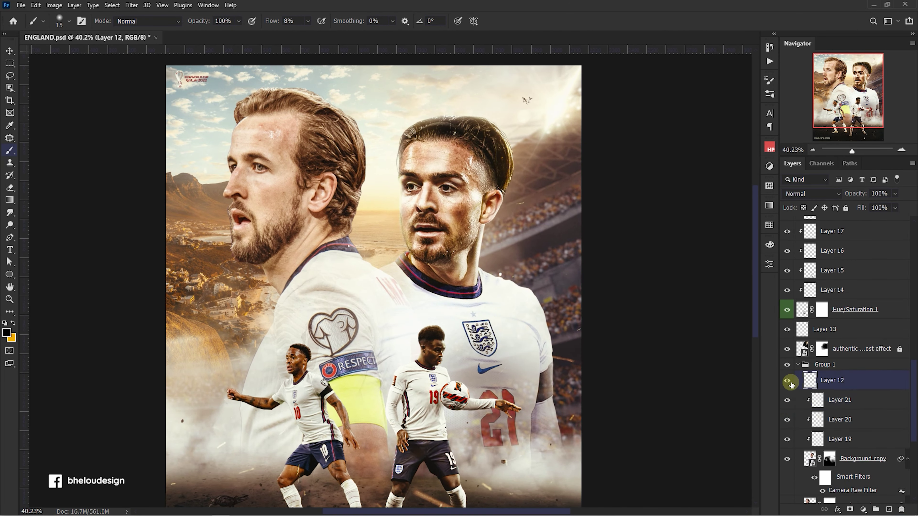
On Layer 20, paint a gold glow at 28% flow over the shirt crest and logo
{"action": "left_click", "coordinate": [838, 421]}
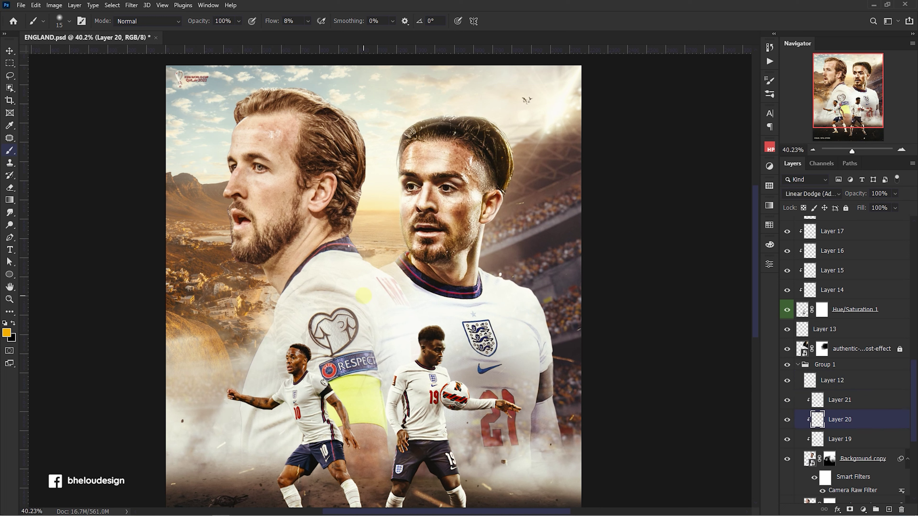
{"action": "left_click_drag", "start_coordinate": [307, 21], "coordinate": [317, 33]}
{"action": "left_click_drag", "start_coordinate": [481, 336], "coordinate": [491, 427]}
{"action": "left_click_drag", "start_coordinate": [433, 282], "coordinate": [350, 296]}
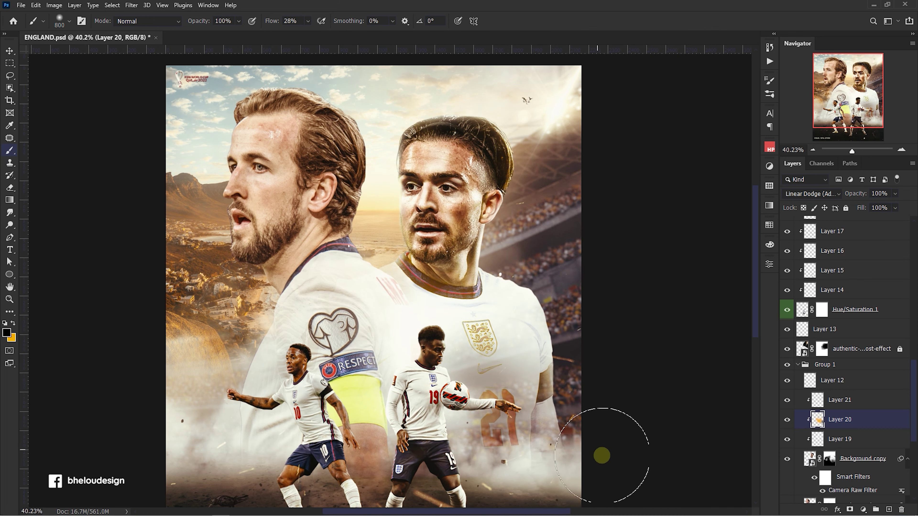
Switch to the Eraser at 50% flow and soften part of the gold glow
{"action": "key", "text": "x"}
{"action": "scroll", "coordinate": [584, 414], "scroll_direction": "up", "scroll_amount": 1}
{"action": "key", "text": "e"}
{"action": "scroll", "coordinate": [600, 416], "scroll_direction": "down", "scroll_amount": 2}
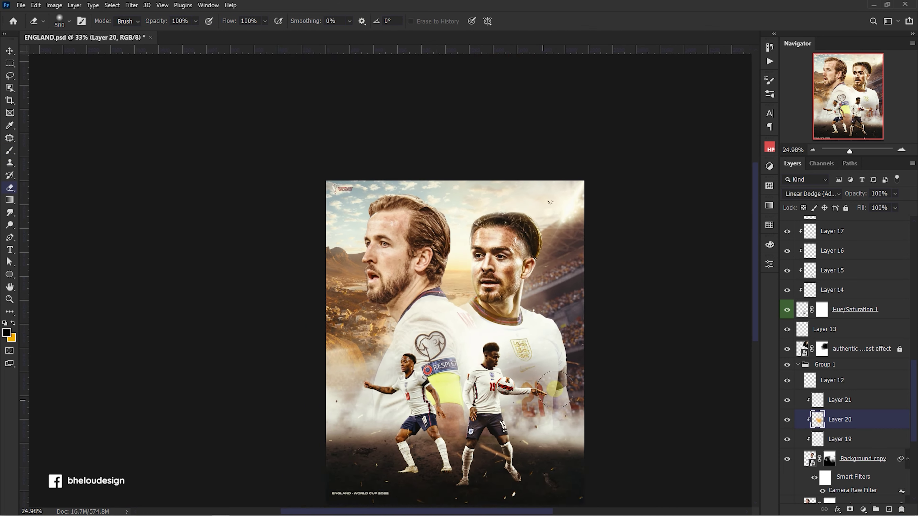
{"action": "left_click_drag", "start_coordinate": [260, 29], "coordinate": [242, 31]}
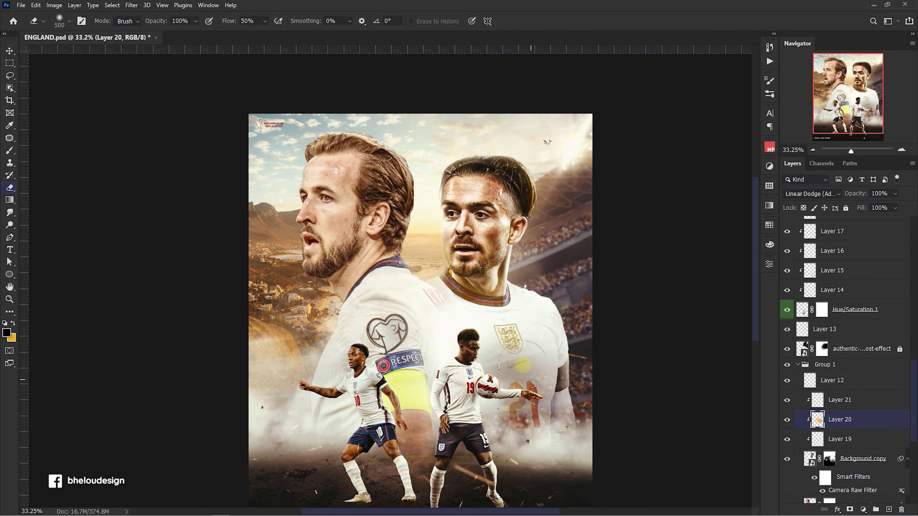
{"action": "left_click_drag", "start_coordinate": [500, 355], "coordinate": [516, 344]}
{"action": "scroll", "coordinate": [517, 344], "scroll_direction": "down", "scroll_amount": 1}
{"action": "left_click", "coordinate": [865, 458]}
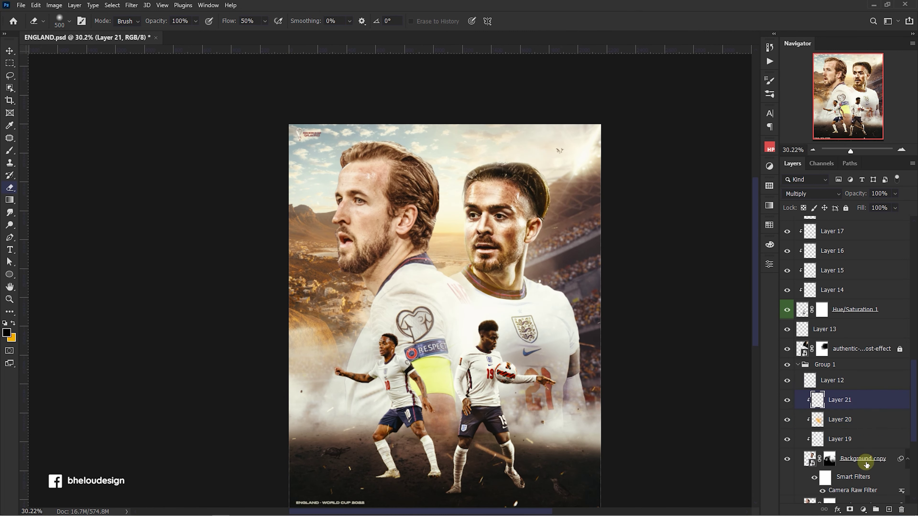
Duplicate the player layer above the glow layers, clip it, and apply High Pass
{"action": "left_click_drag", "start_coordinate": [867, 459], "coordinate": [878, 421]}
{"action": "key", "text": "ctrl+alt+g"}
{"action": "left_click", "coordinate": [131, 5]}
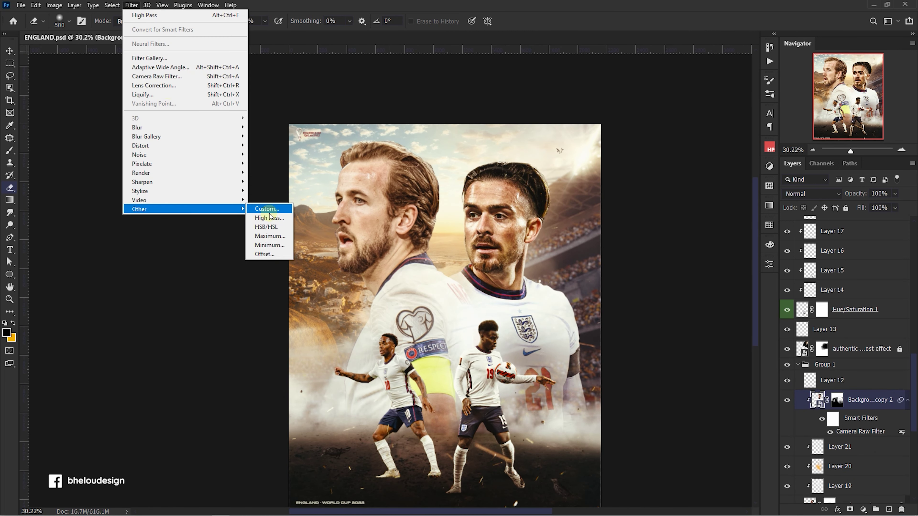
{"action": "left_click", "coordinate": [269, 215]}
{"action": "left_click", "coordinate": [508, 127]}
Set the High Pass copy to Overlay at 85% opacity, fit the view, and save
{"action": "left_click", "coordinate": [811, 190]}
{"action": "left_click", "coordinate": [813, 322]}
{"action": "left_click_drag", "start_coordinate": [855, 193], "coordinate": [829, 192]}
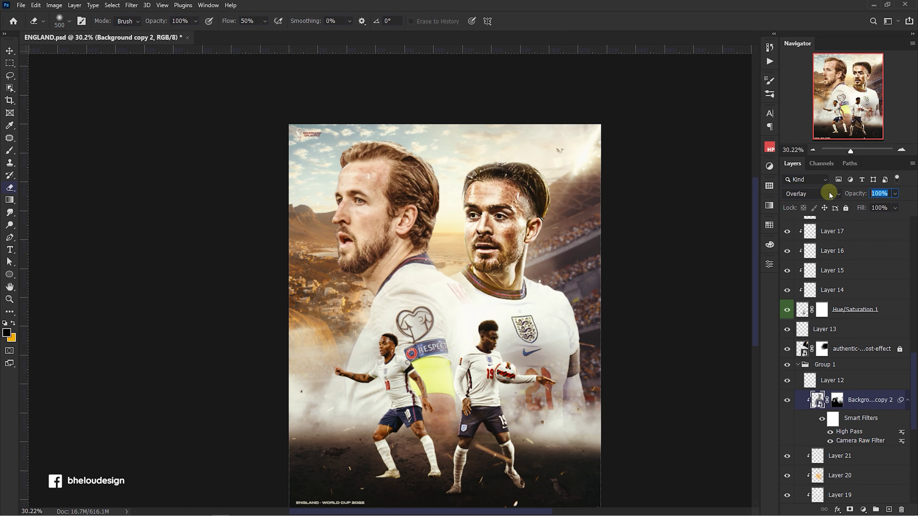
{"action": "key", "text": "v"}
{"action": "key", "text": "ctrl+0"}
{"action": "key", "text": "ctrl+s"}
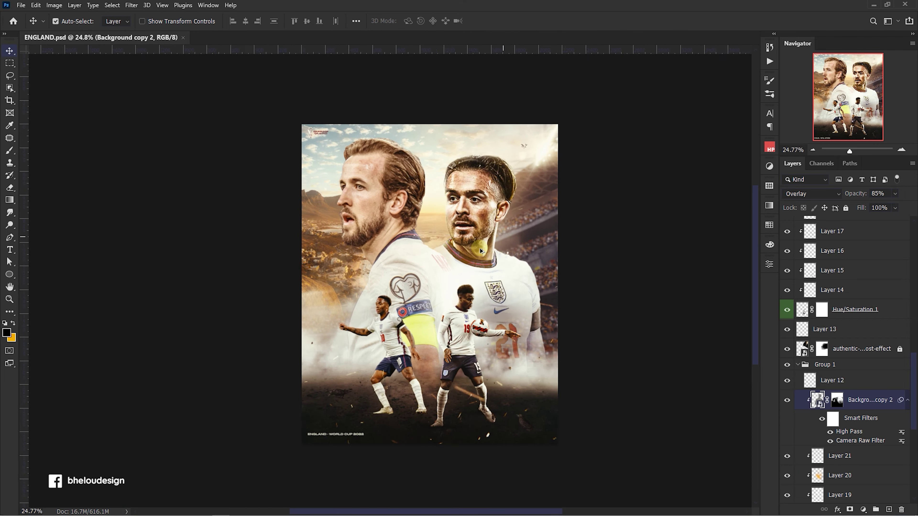
{"action": "left_click", "coordinate": [833, 327], "text": "alt"}
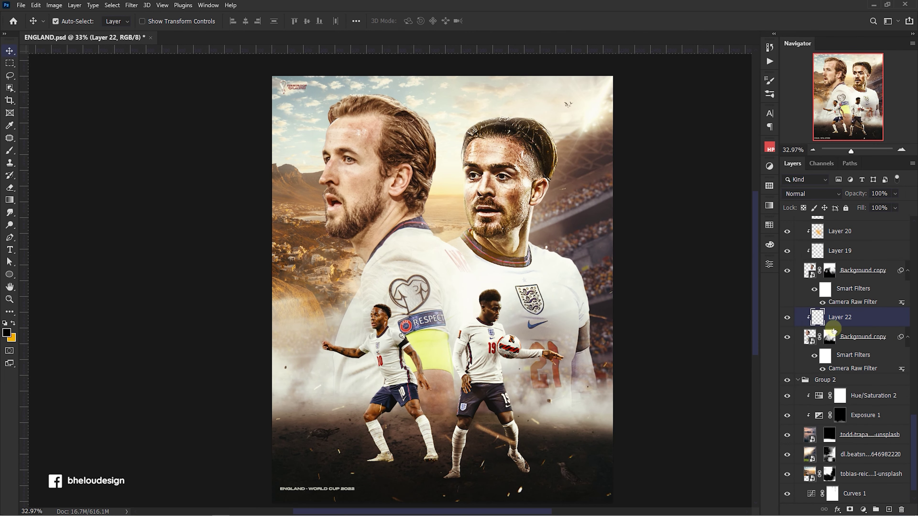
Delete the empty layer and add a clipped Exposure adjustment at +0.52
{"action": "key", "text": "Delete"}
{"action": "left_click", "coordinate": [863, 509]}
{"action": "left_click", "coordinate": [867, 403]}
{"action": "left_click", "coordinate": [886, 326], "text": "alt"}
{"action": "left_click_drag", "start_coordinate": [693, 321], "coordinate": [698, 322]}
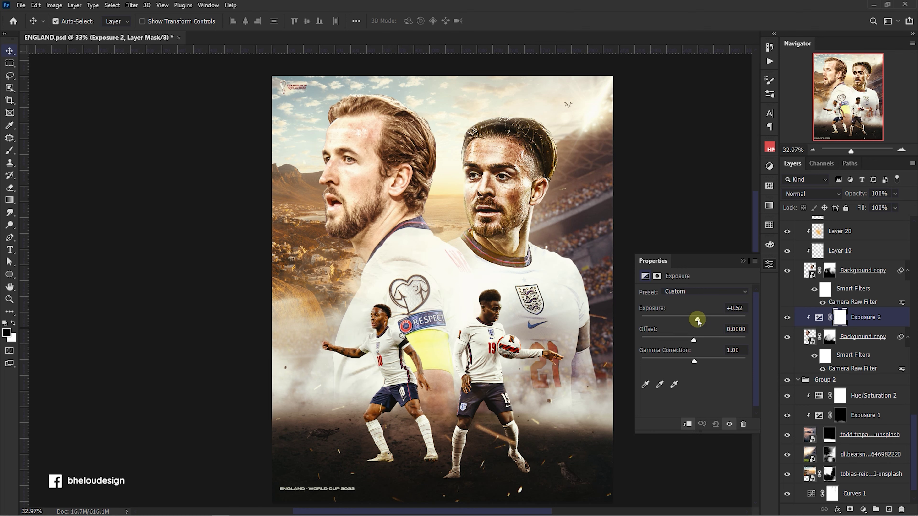
{"action": "left_click", "coordinate": [742, 263]}
Invert the Exposure mask and paint white at 100% flow on the left player's forehead and cheek
{"action": "scroll", "coordinate": [465, 291], "scroll_direction": "up", "scroll_amount": 1}
{"action": "key", "text": "b"}
{"action": "key", "text": "ctrl+i"}
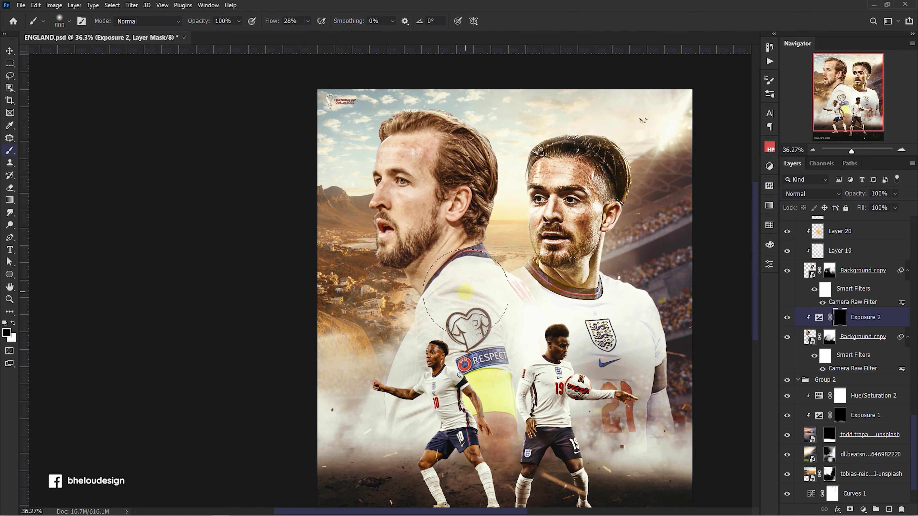
{"action": "scroll", "coordinate": [379, 130], "scroll_direction": "up", "scroll_amount": 5}
{"action": "key", "text": "x"}
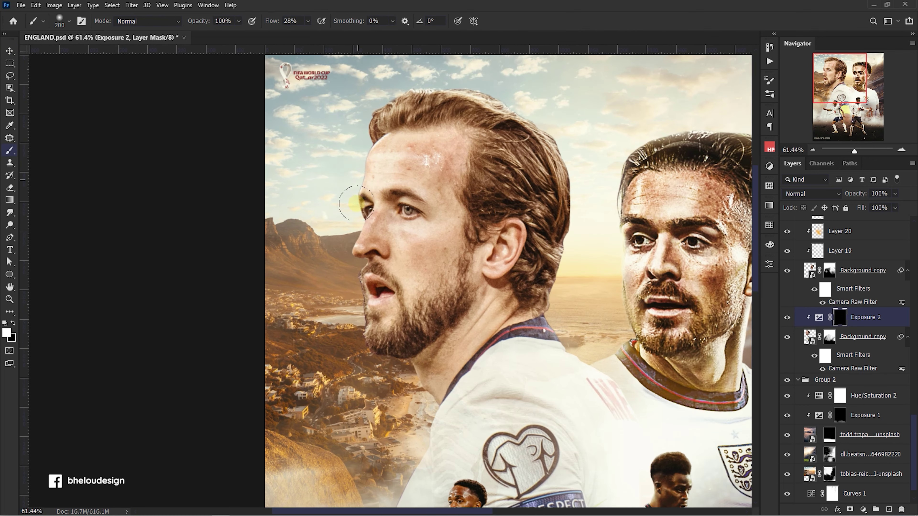
{"action": "left_click_drag", "start_coordinate": [297, 19], "coordinate": [573, 23]}
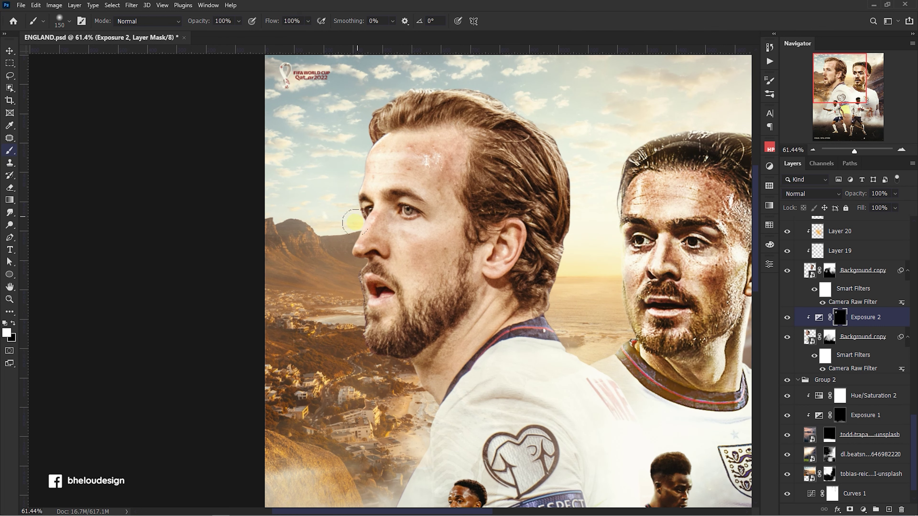
{"action": "scroll", "coordinate": [416, 284], "scroll_direction": "up", "scroll_amount": 3}
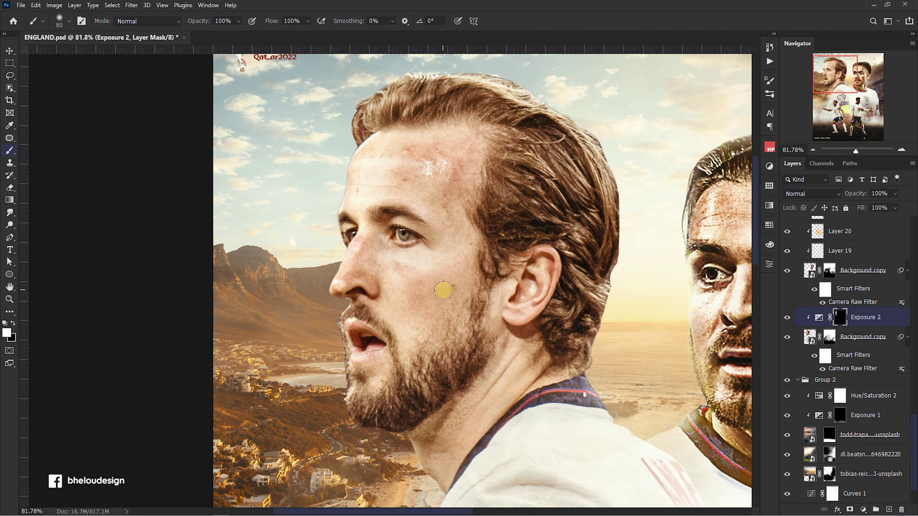
{"action": "left_click_drag", "start_coordinate": [422, 267], "coordinate": [403, 328]}
{"action": "key", "text": "bracketleft"}
{"action": "key", "text": "bracketleft"}
{"action": "mouse_move", "coordinate": [436, 226]}
{"action": "left_mouse_down"}
{"action": "mouse_move", "coordinate": [383, 156]}
{"action": "mouse_move", "coordinate": [420, 99]}
{"action": "left_mouse_up"}
{"action": "scroll", "coordinate": [466, 108], "scroll_direction": "down", "scroll_amount": 2}
{"action": "scroll", "coordinate": [455, 160], "scroll_direction": "down", "scroll_amount": 3}
Add a second Exposure adjustment above the lower player layer set to -0.89
{"action": "left_click", "coordinate": [863, 343]}
{"action": "left_click", "coordinate": [863, 509]}
{"action": "left_click", "coordinate": [860, 394]}
{"action": "left_click_drag", "start_coordinate": [694, 317], "coordinate": [687, 320]}
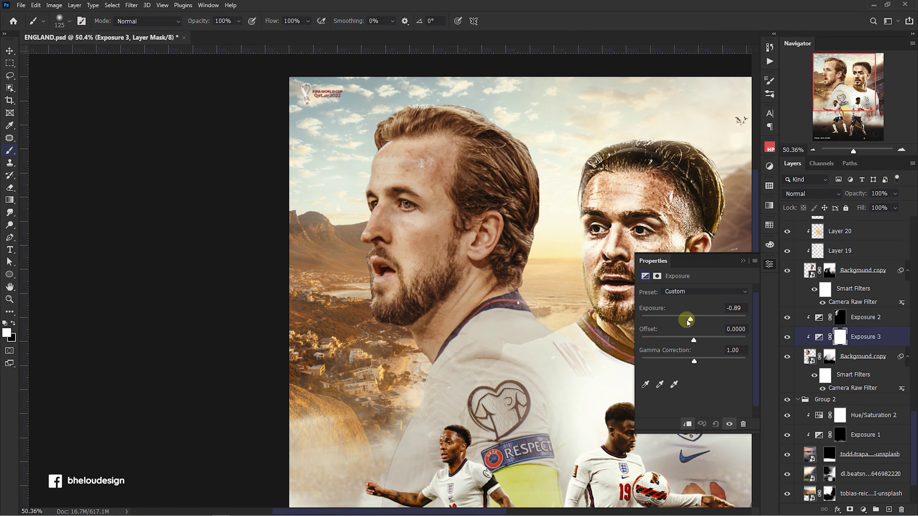
Invert the Exposure 3 mask to black and set the brush to 63% flow
{"action": "left_click", "coordinate": [742, 260]}
{"action": "key", "text": "ctrl+i"}
{"action": "scroll", "coordinate": [466, 198], "scroll_direction": "up", "scroll_amount": 2}
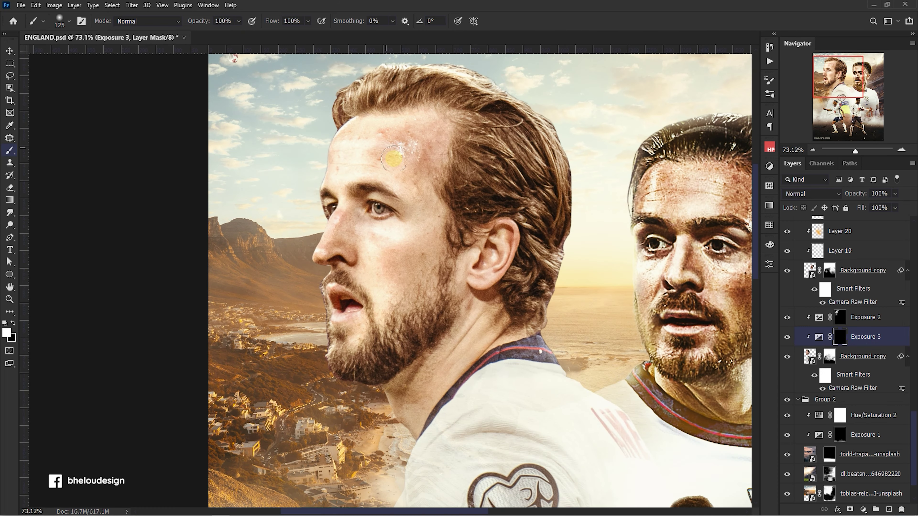
{"action": "left_click_drag", "start_coordinate": [308, 20], "coordinate": [293, 29]}
{"action": "key", "text": "bracketright"}
{"action": "key", "text": "bracketright"}
Brush the Exposure 3 darkening back onto the left player's cheek and beside the nose
{"action": "left_click_drag", "start_coordinate": [412, 285], "coordinate": [401, 334]}
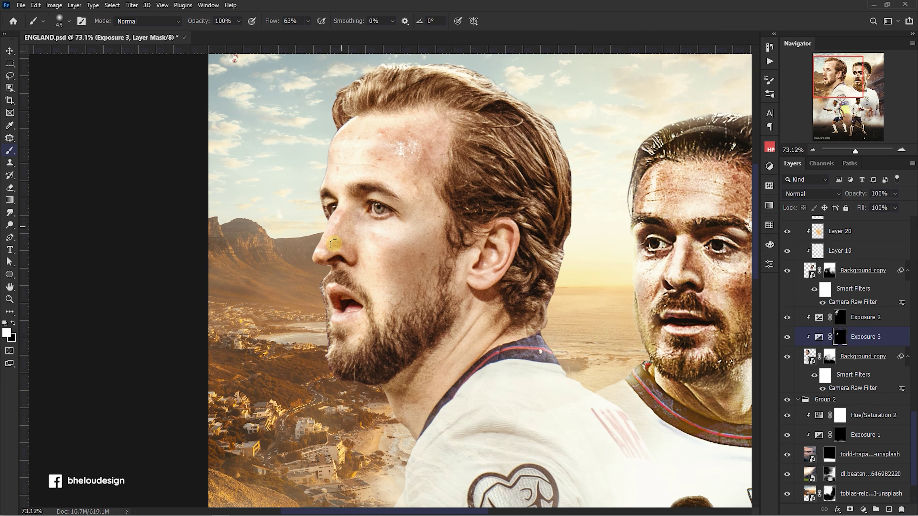
{"action": "scroll", "coordinate": [339, 233], "scroll_direction": "up", "scroll_amount": 1}
{"action": "scroll", "coordinate": [339, 233], "scroll_direction": "up", "scroll_amount": 1}
{"action": "left_click_drag", "start_coordinate": [308, 21], "coordinate": [296, 31]}
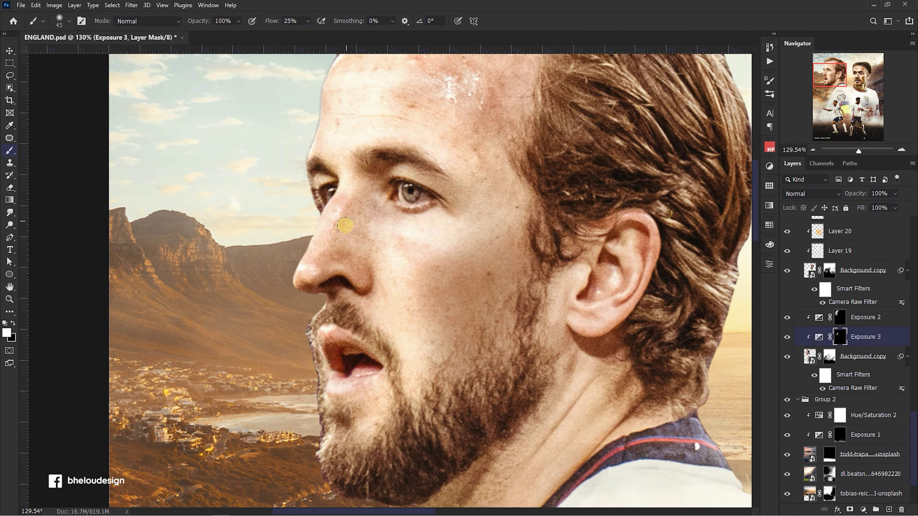
{"action": "scroll", "coordinate": [416, 325], "scroll_direction": "up", "scroll_amount": 1}
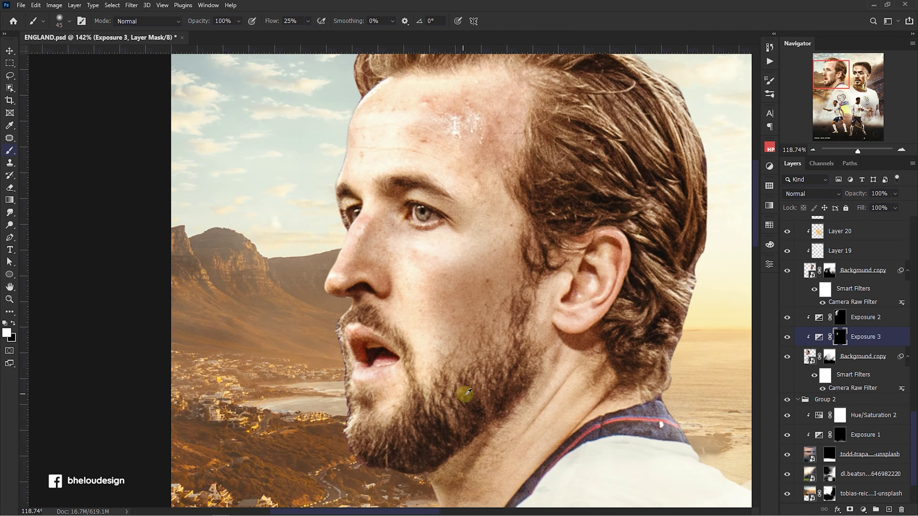
{"action": "scroll", "coordinate": [483, 391], "scroll_direction": "down", "scroll_amount": 2}
{"action": "key", "text": "bracketright"}
{"action": "key", "text": "bracketright"}
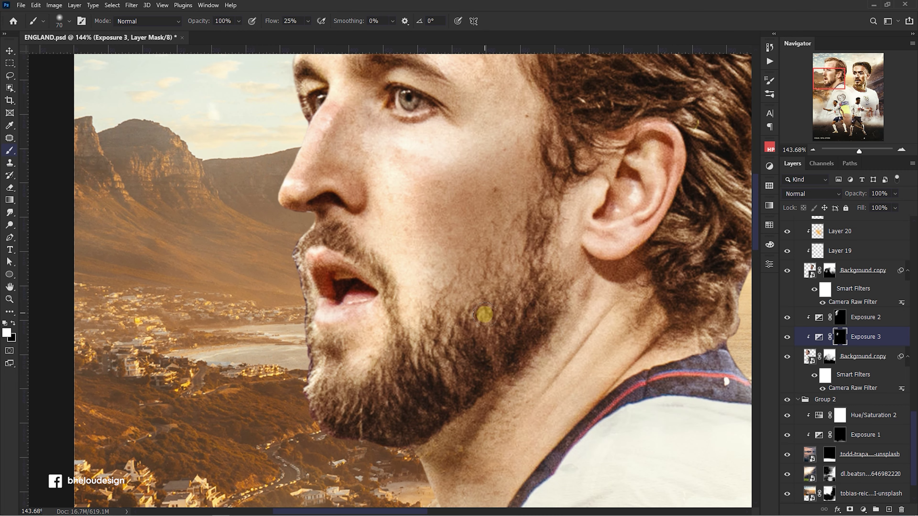
Darken the jaw, beard and neck shadows, then select the Exposure 2 mask with colours swapped
{"action": "scroll", "coordinate": [481, 314], "scroll_direction": "down", "scroll_amount": 4}
{"action": "left_click_drag", "start_coordinate": [590, 402], "coordinate": [502, 420]}
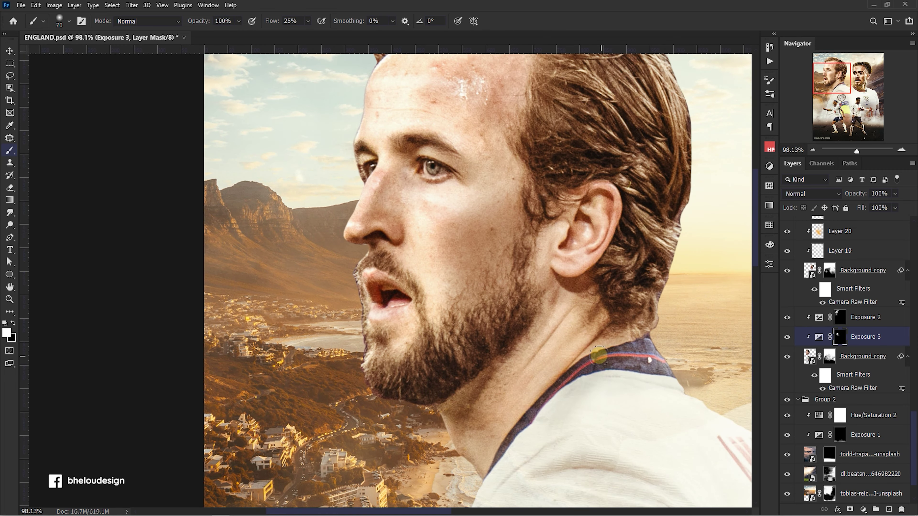
{"action": "scroll", "coordinate": [529, 315], "scroll_direction": "down", "scroll_amount": 3}
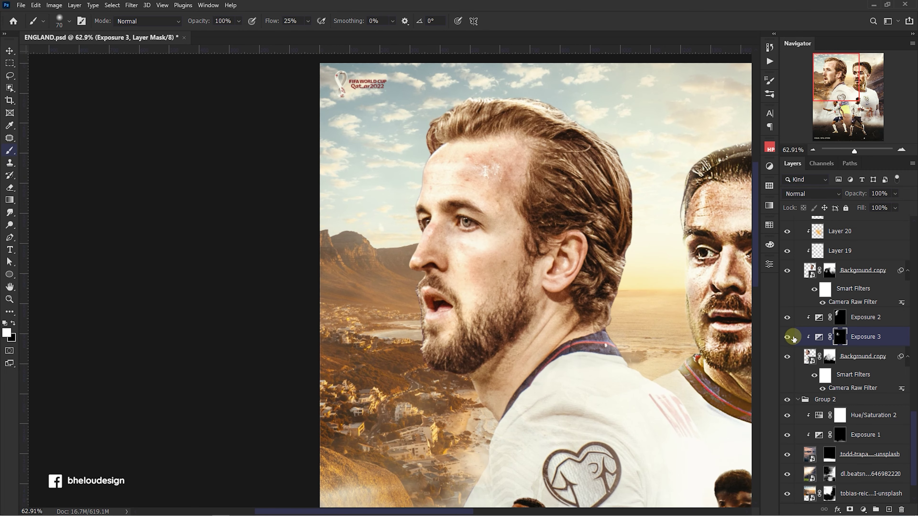
{"action": "scroll", "coordinate": [466, 209], "scroll_direction": "up", "scroll_amount": 3}
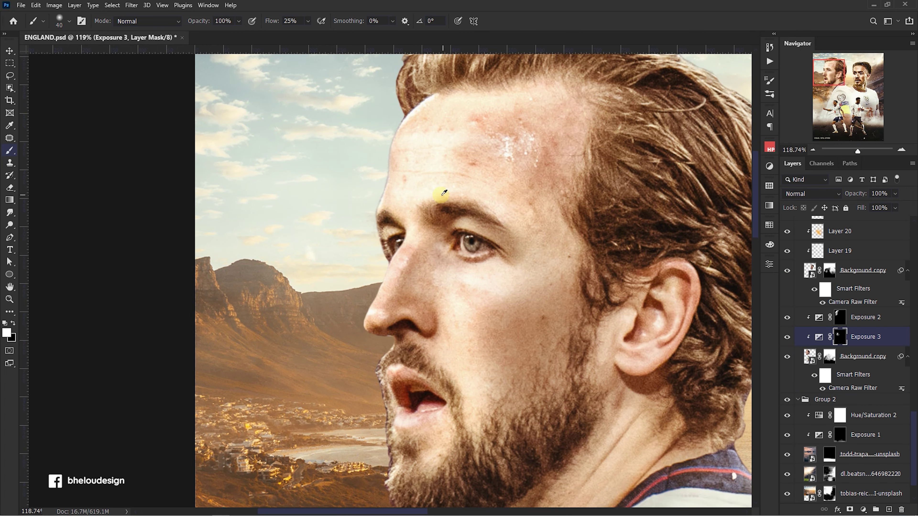
{"action": "scroll", "coordinate": [443, 197], "scroll_direction": "down", "scroll_amount": 3}
{"action": "left_click", "coordinate": [840, 317]}
{"action": "key", "text": "x"}
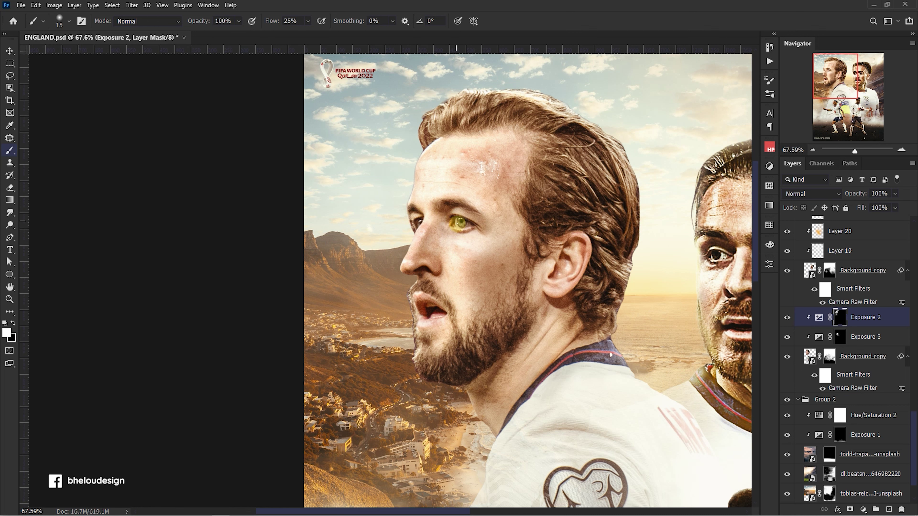
Paint the Exposure 3 mask over the shirt badge and armband
{"action": "scroll", "coordinate": [474, 226], "scroll_direction": "up", "scroll_amount": 2}
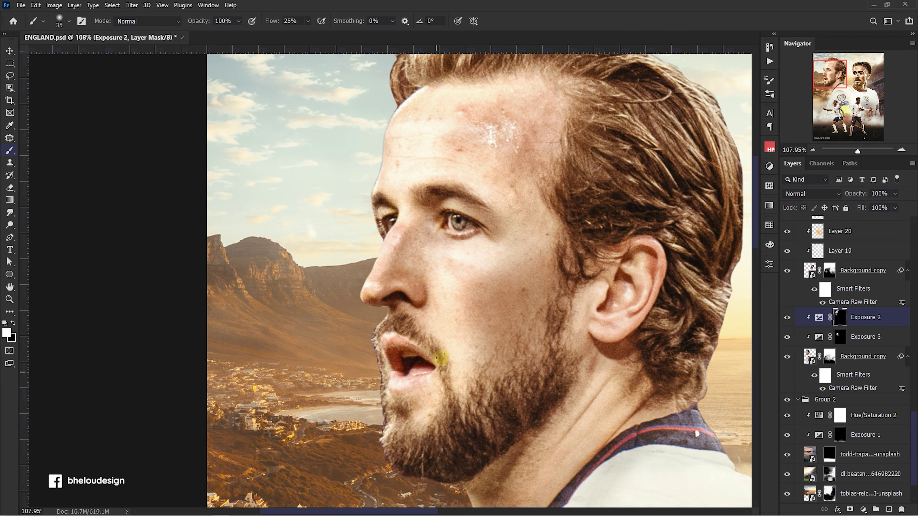
{"action": "scroll", "coordinate": [428, 370], "scroll_direction": "down", "scroll_amount": 2}
{"action": "scroll", "coordinate": [539, 210], "scroll_direction": "down", "scroll_amount": 2}
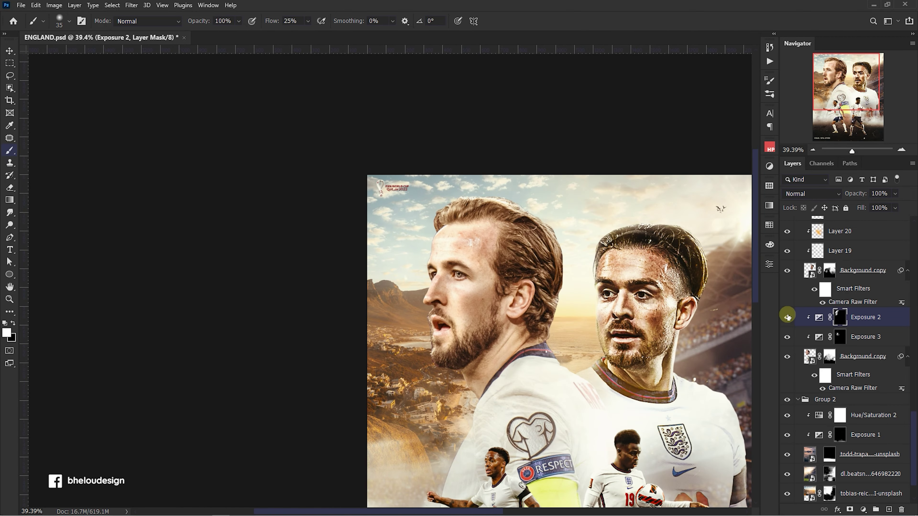
{"action": "scroll", "coordinate": [459, 279], "scroll_direction": "down", "scroll_amount": 3}
{"action": "scroll", "coordinate": [459, 279], "scroll_direction": "down", "scroll_amount": 1}
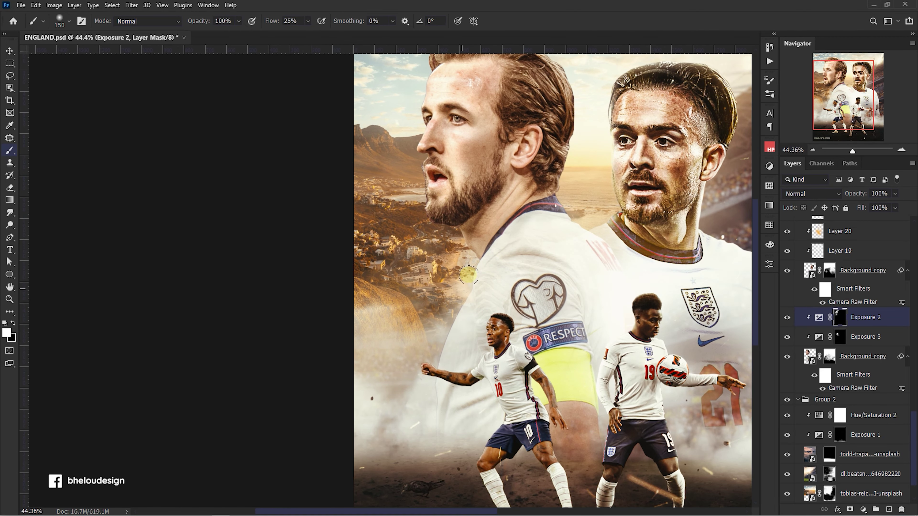
{"action": "left_click", "coordinate": [794, 336]}
{"action": "left_click_drag", "start_coordinate": [552, 295], "coordinate": [565, 359]}
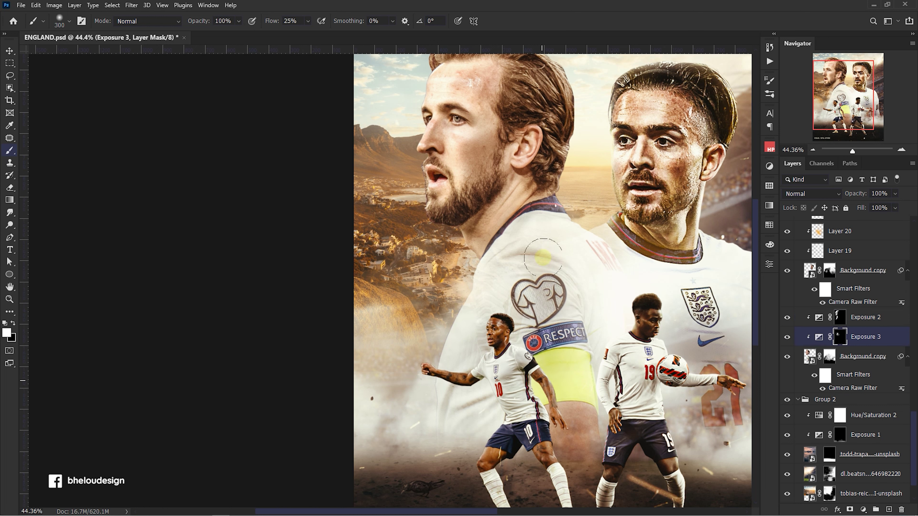
Enlarge the brush to 300 px and clip the new Layer 22 to the layers below
{"action": "key", "text": "bracketright"}
{"action": "key", "text": "bracketright"}
{"action": "key", "text": "bracketright"}
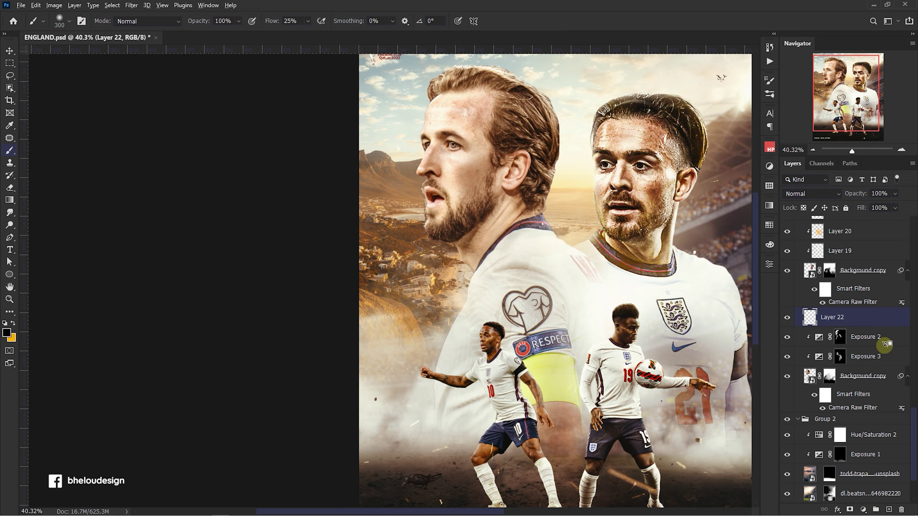
{"action": "left_click", "coordinate": [884, 346], "text": "alt"}
{"action": "scroll", "coordinate": [337, 141], "scroll_direction": "up", "scroll_amount": 3}
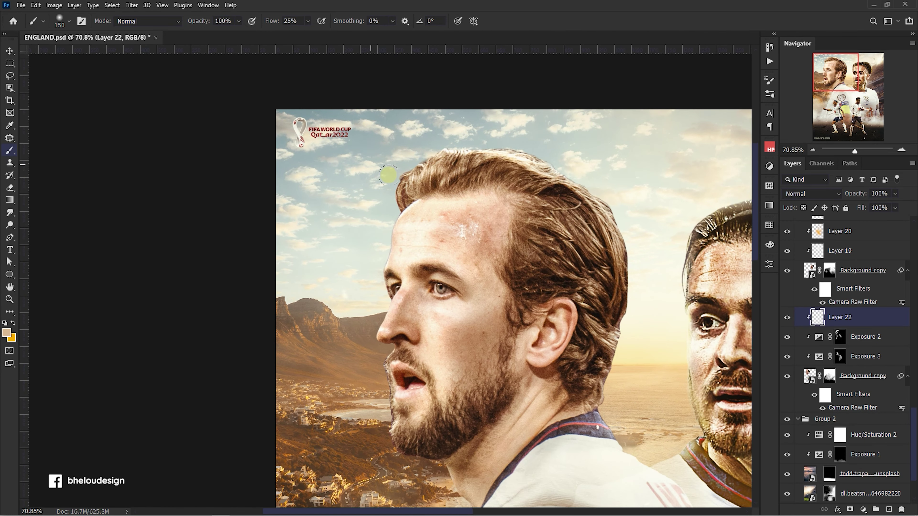
Set Layer 22 to Lighten and paint golden light along the hair at 18% flow
{"action": "left_click", "coordinate": [791, 193]}
{"action": "left_click", "coordinate": [802, 269]}
{"action": "left_click_drag", "start_coordinate": [307, 22], "coordinate": [338, 29]}
{"action": "left_click_drag", "start_coordinate": [308, 21], "coordinate": [295, 26]}
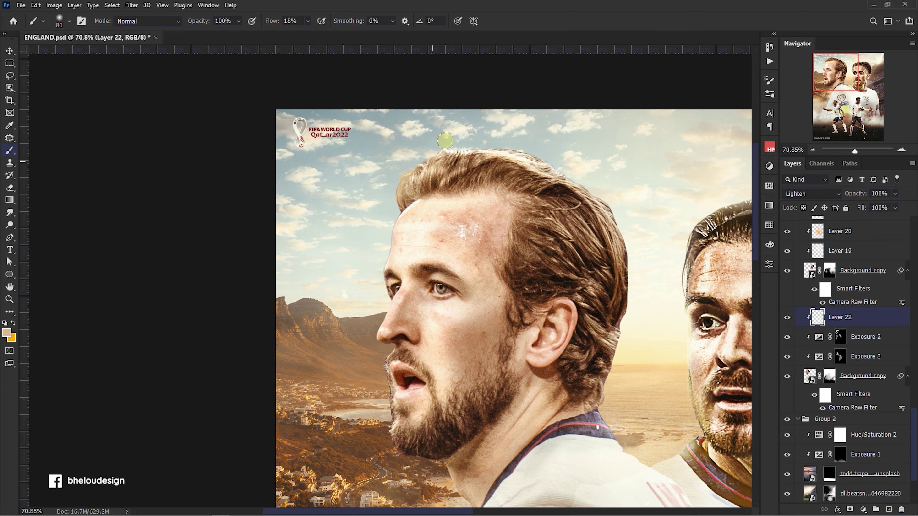
{"action": "left_click_drag", "start_coordinate": [467, 156], "coordinate": [452, 192]}
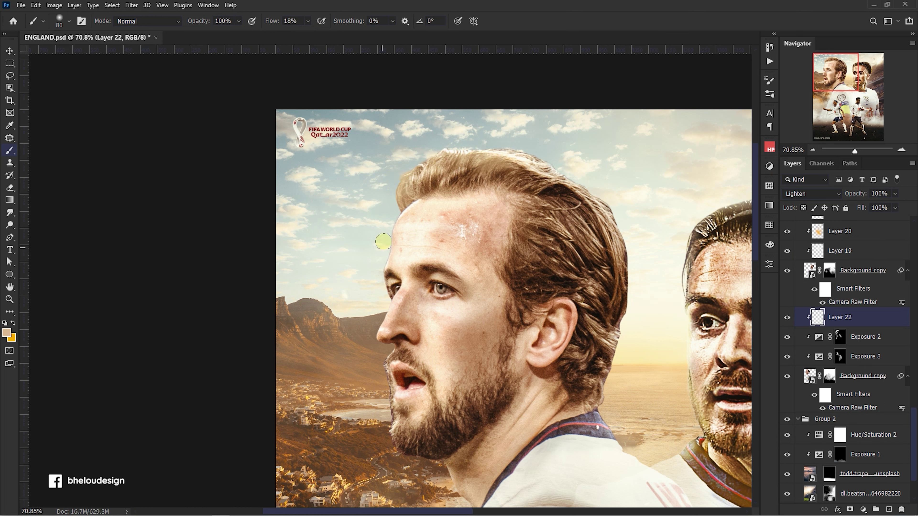
Erase stray painted light on Layer 22, then return to the brush
{"action": "scroll", "coordinate": [469, 235], "scroll_direction": "down", "scroll_amount": 3}
{"action": "scroll", "coordinate": [434, 271], "scroll_direction": "down", "scroll_amount": 3}
{"action": "scroll", "coordinate": [397, 312], "scroll_direction": "up", "scroll_amount": 4}
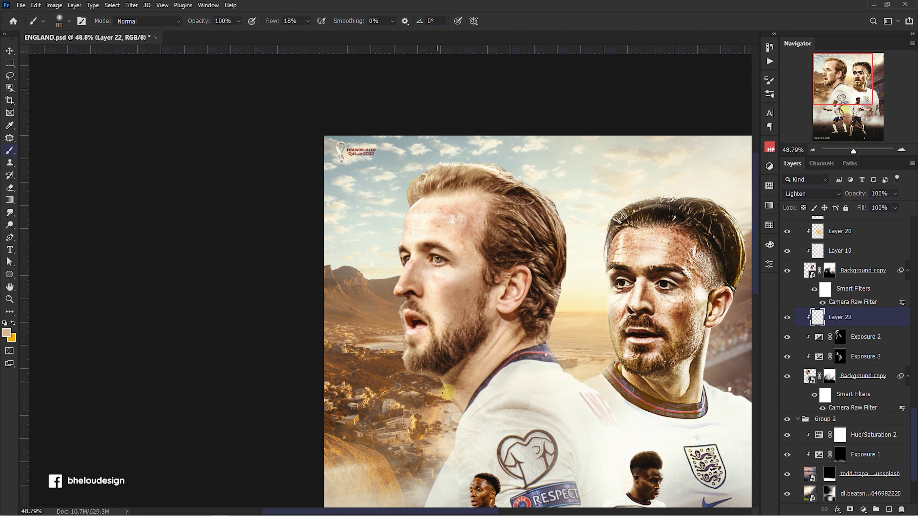
{"action": "scroll", "coordinate": [455, 358], "scroll_direction": "up", "scroll_amount": 1}
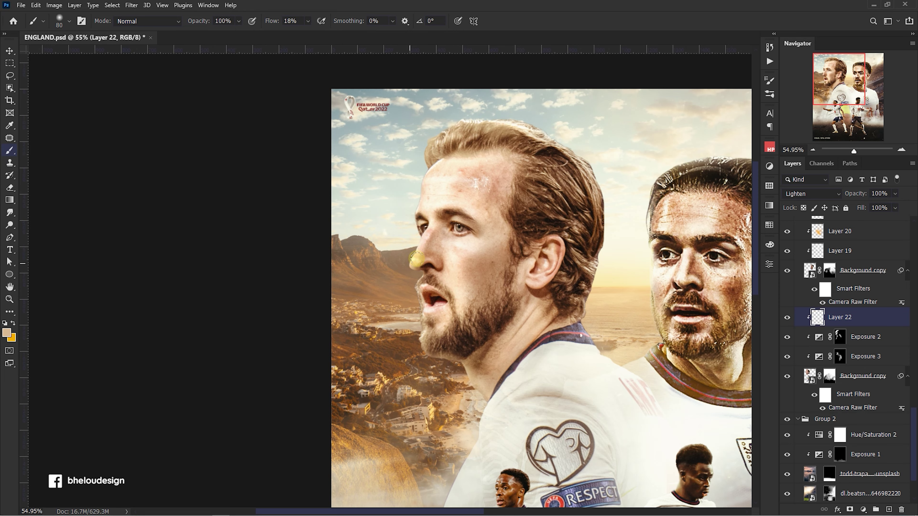
{"action": "scroll", "coordinate": [410, 246], "scroll_direction": "up", "scroll_amount": 4}
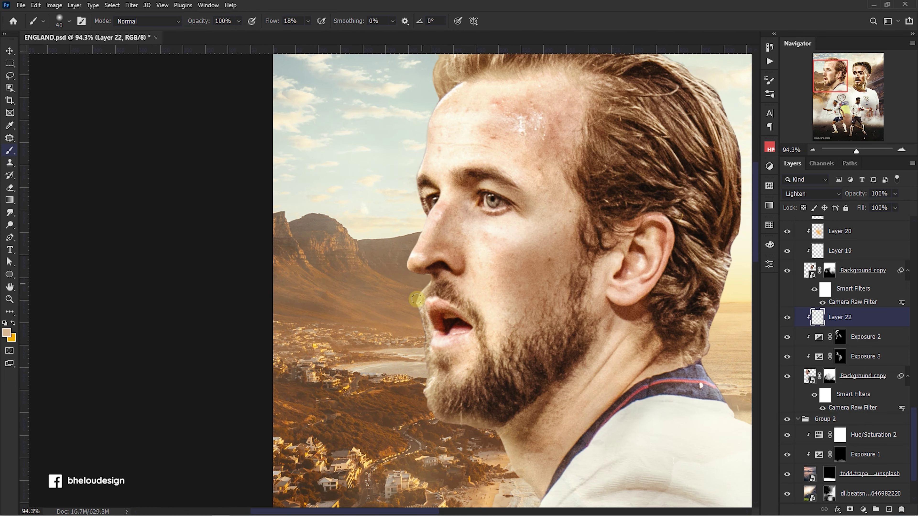
{"action": "scroll", "coordinate": [416, 298], "scroll_direction": "down", "scroll_amount": 5}
{"action": "scroll", "coordinate": [471, 190], "scroll_direction": "up", "scroll_amount": 5}
{"action": "key", "text": "x"}
{"action": "key", "text": "e"}
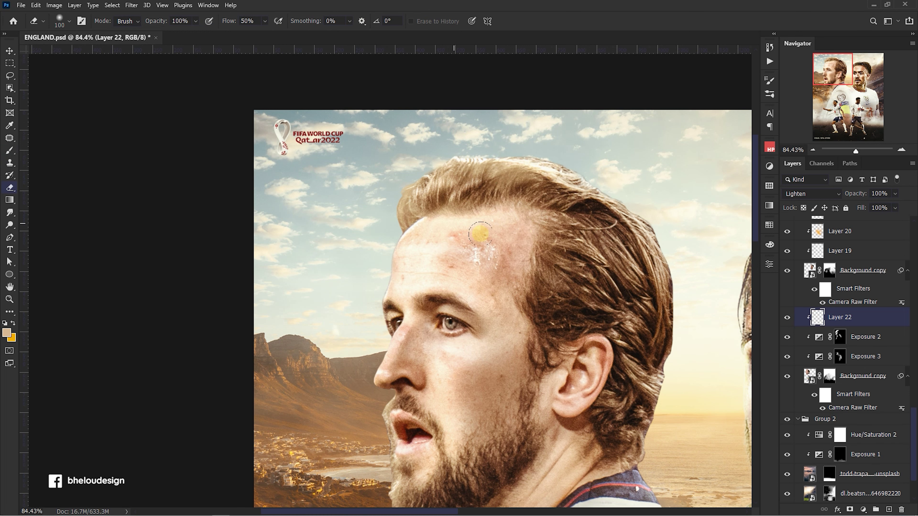
{"action": "scroll", "coordinate": [470, 183], "scroll_direction": "down", "scroll_amount": 3}
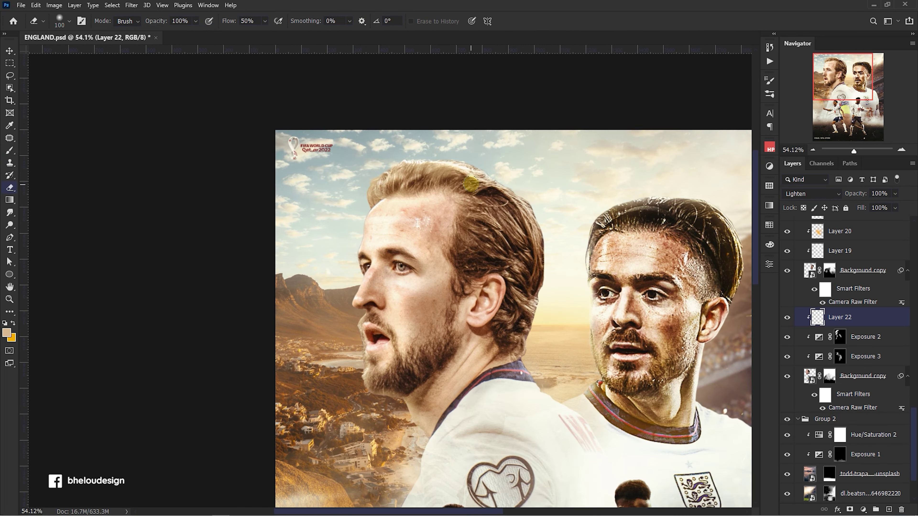
{"action": "key", "text": "b"}
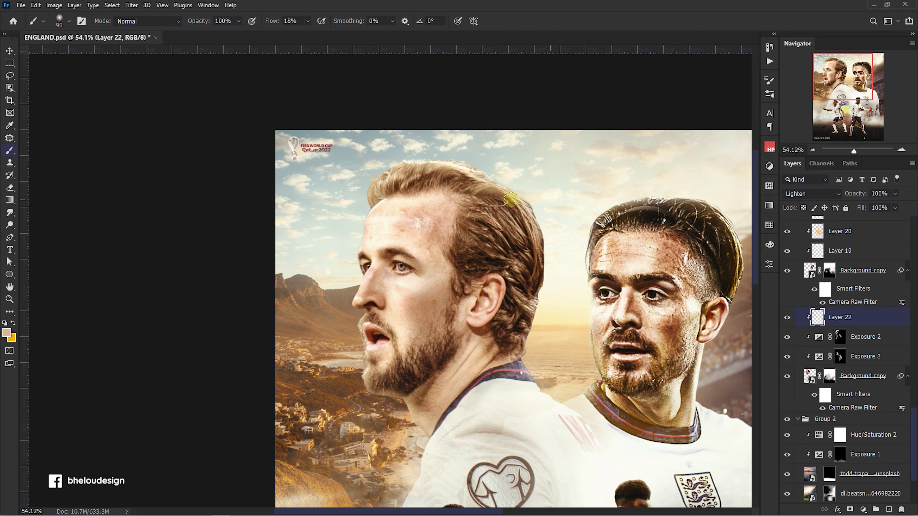
Darken the Exposure 3 adjustment to about -0.89
{"action": "scroll", "coordinate": [547, 181], "scroll_direction": "down", "scroll_amount": 2}
{"action": "scroll", "coordinate": [458, 229], "scroll_direction": "down", "scroll_amount": 1}
{"action": "left_click", "coordinate": [839, 356]}
{"action": "left_click", "coordinate": [769, 263]}
{"action": "left_click_drag", "start_coordinate": [691, 317], "coordinate": [687, 320]}
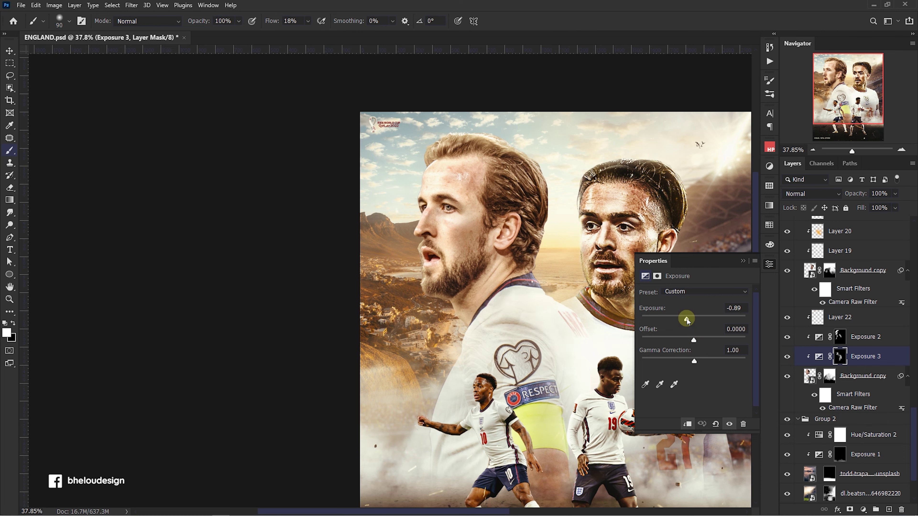
Set Exposure 3 to -1.14 and strengthen the hair highlights at 8% brush flow
{"action": "scroll", "coordinate": [595, 222], "scroll_direction": "down", "scroll_amount": 1}
{"action": "left_click", "coordinate": [770, 264]}
{"action": "scroll", "coordinate": [594, 221], "scroll_direction": "up", "scroll_amount": 3}
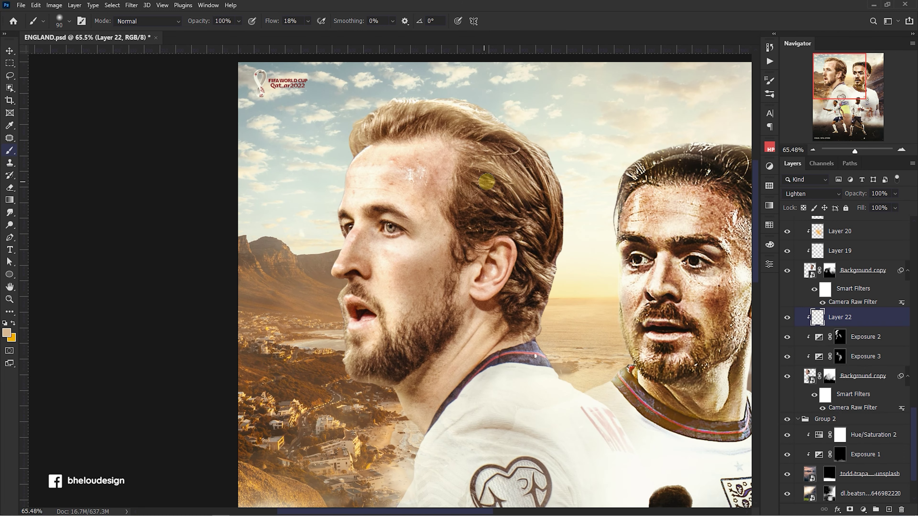
{"action": "left_click_drag", "start_coordinate": [307, 20], "coordinate": [303, 29]}
{"action": "scroll", "coordinate": [525, 190], "scroll_direction": "down", "scroll_amount": 2}
{"action": "scroll", "coordinate": [524, 189], "scroll_direction": "up", "scroll_amount": 1}
{"action": "left_click_drag", "start_coordinate": [308, 20], "coordinate": [300, 31]}
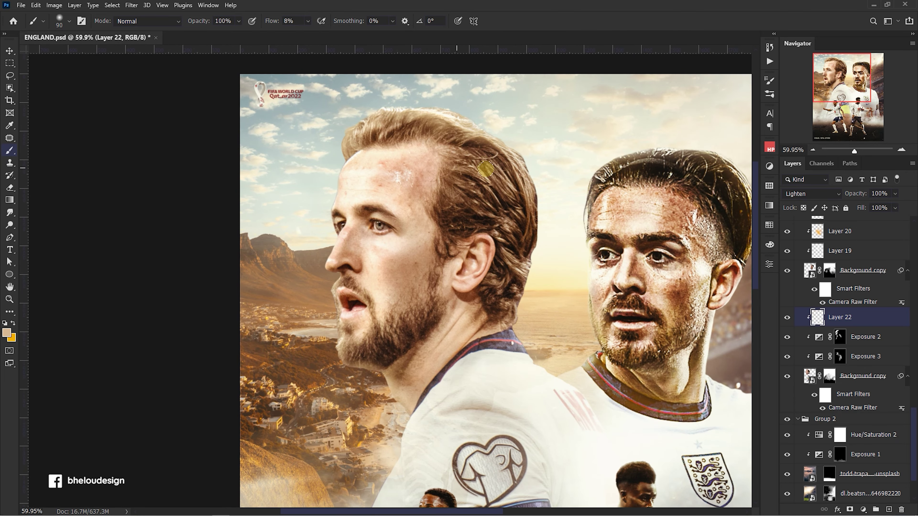
{"action": "left_click_drag", "start_coordinate": [466, 181], "coordinate": [542, 276]}
Mask the Exposure 3 darkening at the collar with a 300 px brush at 100% flow
{"action": "scroll", "coordinate": [542, 277], "scroll_direction": "down", "scroll_amount": 3}
{"action": "scroll", "coordinate": [542, 276], "scroll_direction": "down", "scroll_amount": 2}
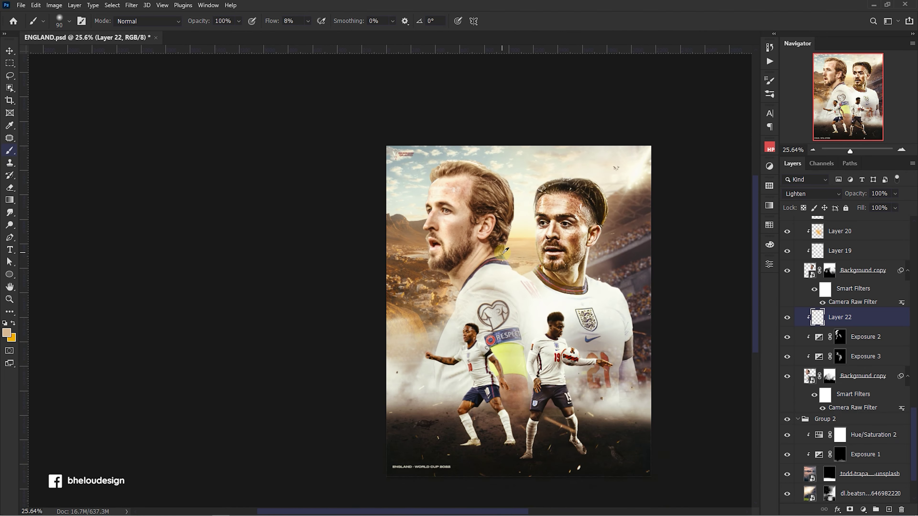
{"action": "scroll", "coordinate": [542, 276], "scroll_direction": "up", "scroll_amount": 1}
{"action": "scroll", "coordinate": [552, 279], "scroll_direction": "down", "scroll_amount": 1}
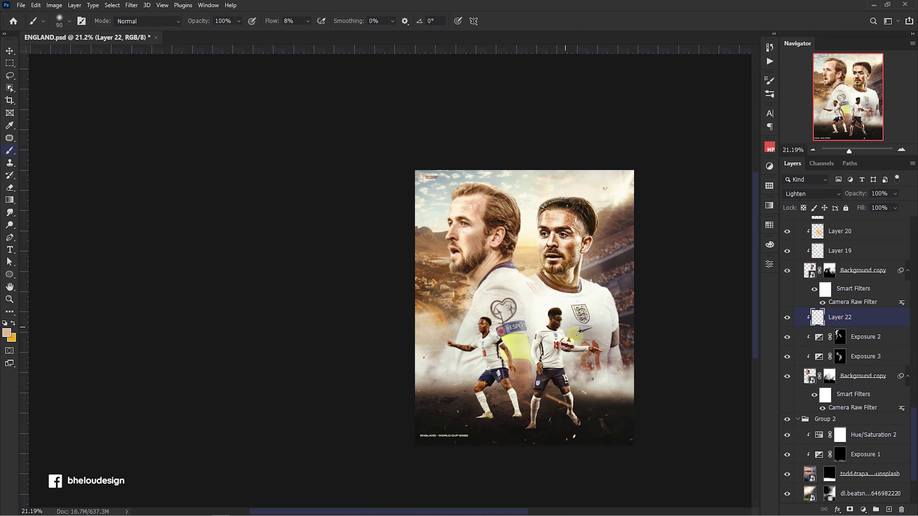
{"action": "scroll", "coordinate": [506, 270], "scroll_direction": "up", "scroll_amount": 3}
{"action": "scroll", "coordinate": [446, 265], "scroll_direction": "up", "scroll_amount": 2}
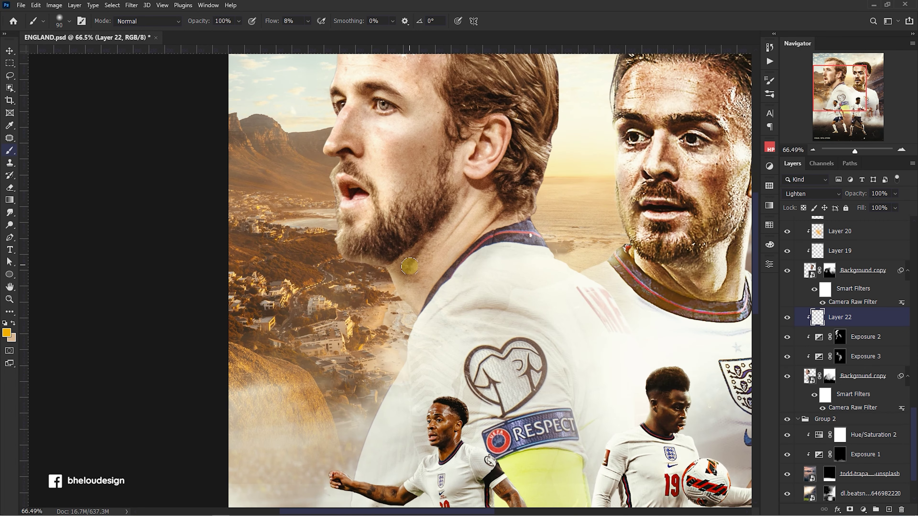
{"action": "left_click", "coordinate": [839, 357]}
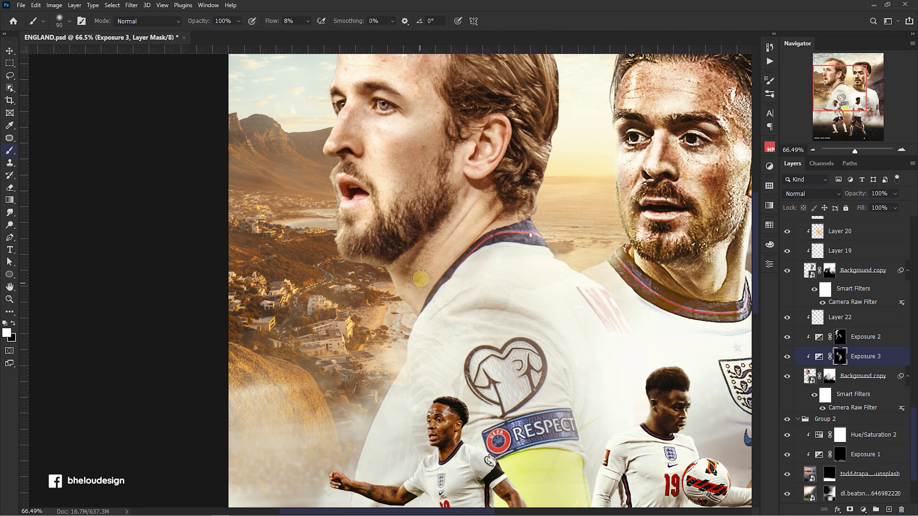
{"action": "left_click_drag", "start_coordinate": [308, 21], "coordinate": [365, 35]}
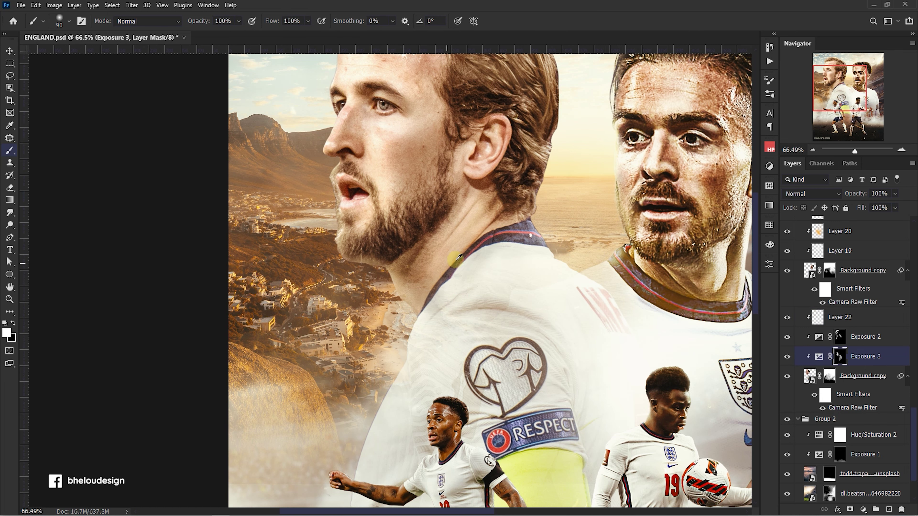
{"action": "scroll", "coordinate": [526, 239], "scroll_direction": "up", "scroll_amount": 1}
{"action": "scroll", "coordinate": [506, 253], "scroll_direction": "down", "scroll_amount": 5}
{"action": "scroll", "coordinate": [531, 369], "scroll_direction": "down", "scroll_amount": 1}
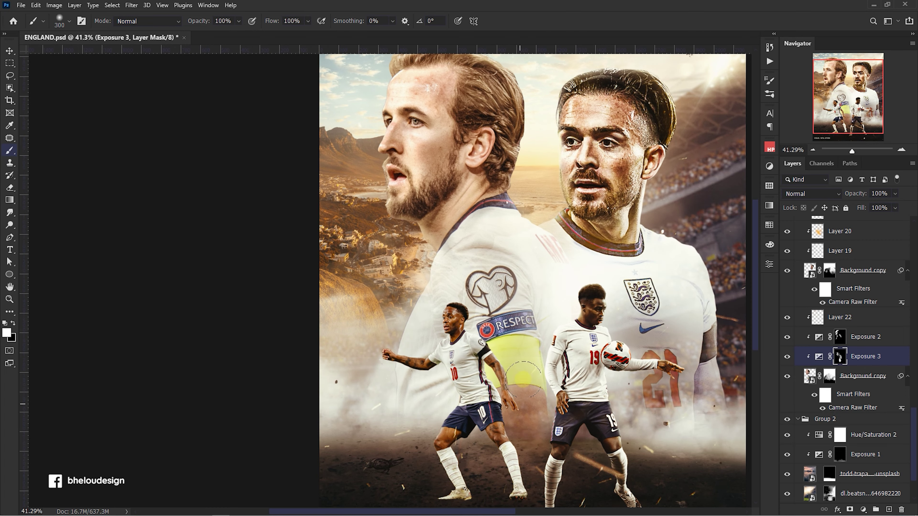
{"action": "scroll", "coordinate": [437, 375], "scroll_direction": "up", "scroll_amount": 1}
{"action": "key", "text": "bracketright"}
{"action": "key", "text": "bracketright"}
{"action": "key", "text": "bracketright"}
{"action": "scroll", "coordinate": [513, 361], "scroll_direction": "down", "scroll_amount": 3}
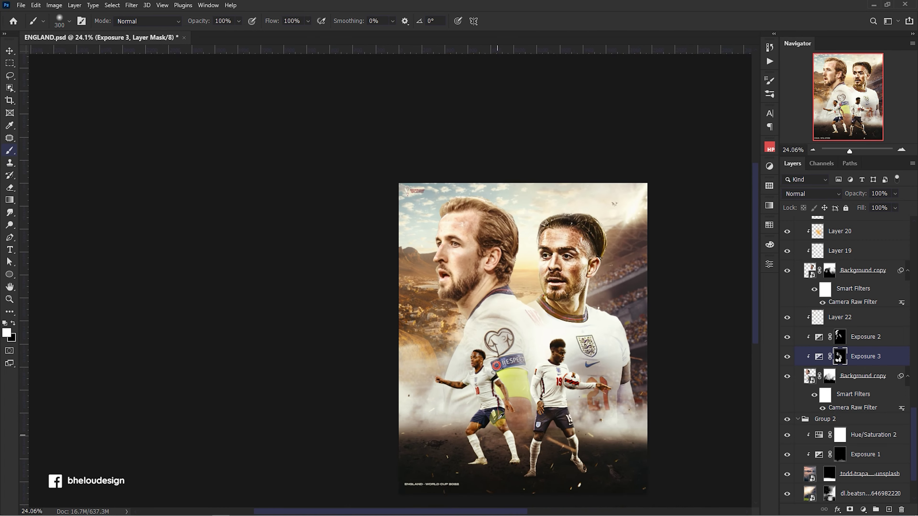
{"action": "scroll", "coordinate": [513, 379], "scroll_direction": "up", "scroll_amount": 2}
Re-show Exposure 2, pick an orange colour, and move a Background copy duplicate above Layer 22
{"action": "left_click", "coordinate": [786, 337]}
{"action": "key", "text": "x"}
{"action": "left_click", "coordinate": [426, 288], "text": "alt"}
{"action": "left_click", "coordinate": [817, 318]}
{"action": "scroll", "coordinate": [425, 359], "scroll_direction": "down", "scroll_amount": 1}
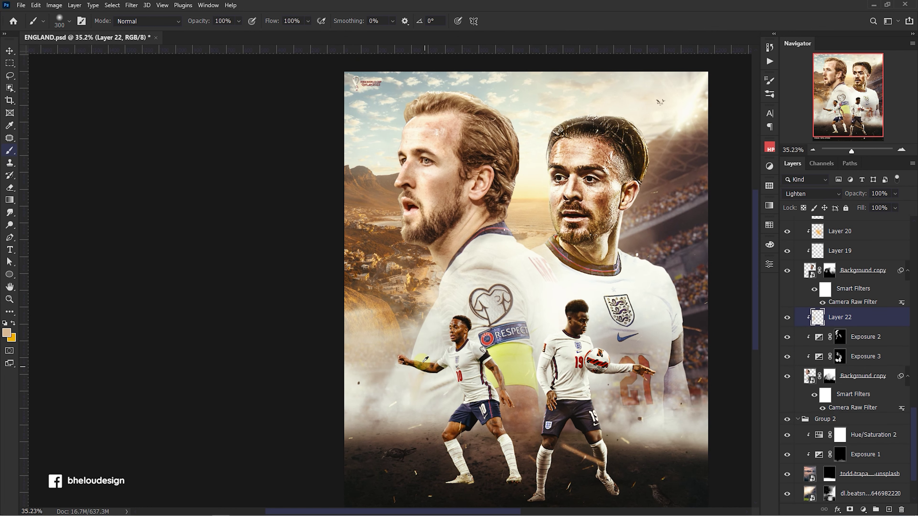
{"action": "scroll", "coordinate": [392, 371], "scroll_direction": "down", "scroll_amount": 1}
{"action": "key", "text": "v"}
{"action": "left_click_drag", "start_coordinate": [864, 376], "coordinate": [863, 311]}
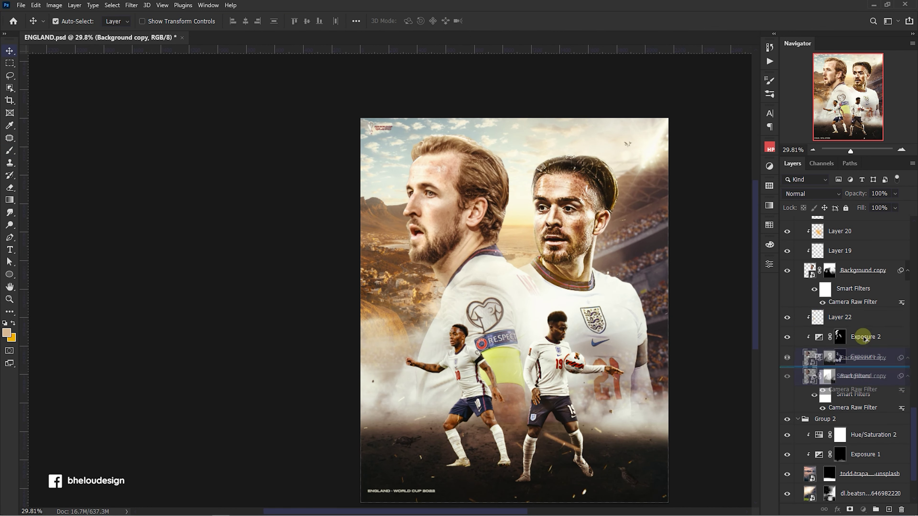
Clip Background copy 3 and sharpen it with a High Pass filter in Overlay mode
{"action": "left_click", "coordinate": [861, 356], "text": "alt"}
{"action": "left_click", "coordinate": [132, 5]}
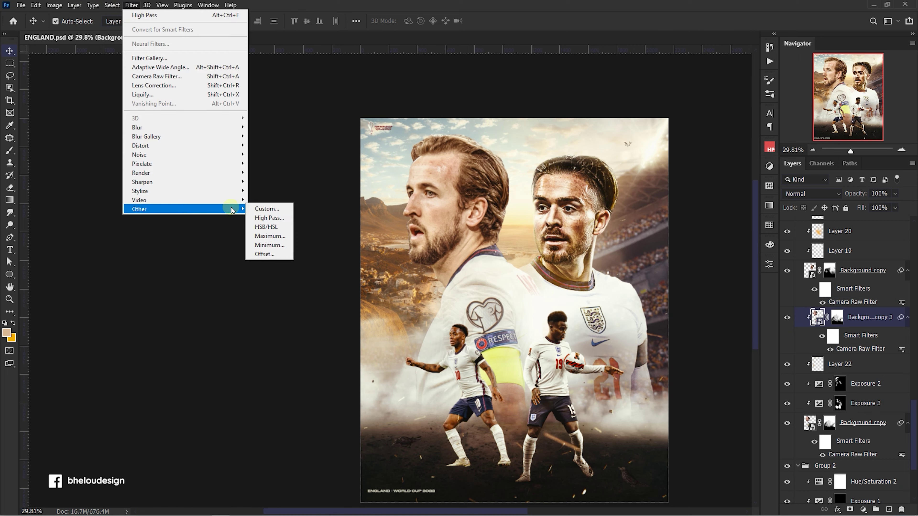
{"action": "left_click", "coordinate": [267, 218]}
{"action": "key", "text": "Return"}
{"action": "left_click", "coordinate": [811, 193]}
{"action": "left_click", "coordinate": [809, 318]}
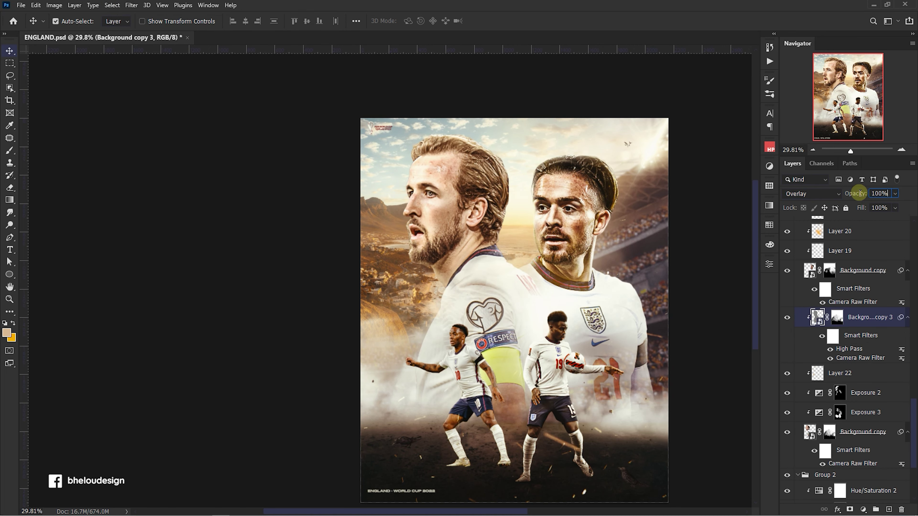
{"action": "left_click", "coordinate": [217, 190]}
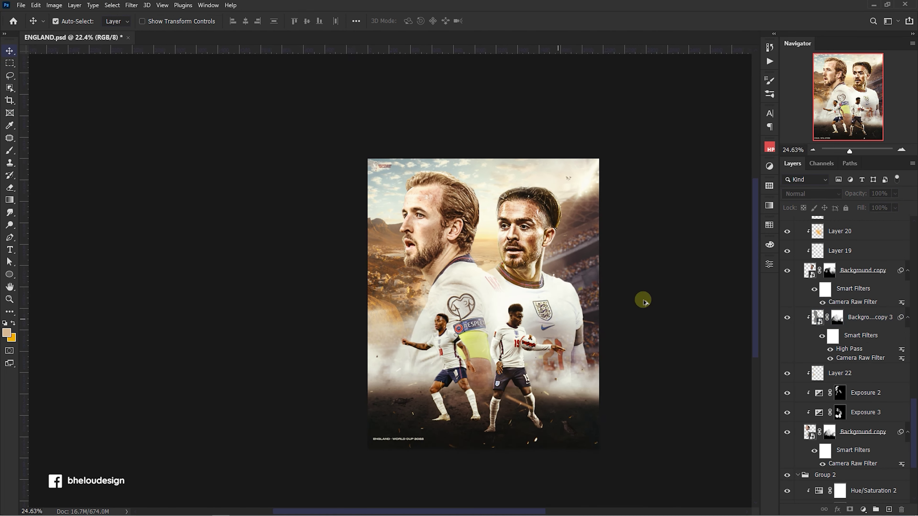
Add a new Layer 23 clipped to the layers below, ready for brushing
{"action": "scroll", "coordinate": [641, 301], "scroll_direction": "up", "scroll_amount": 2}
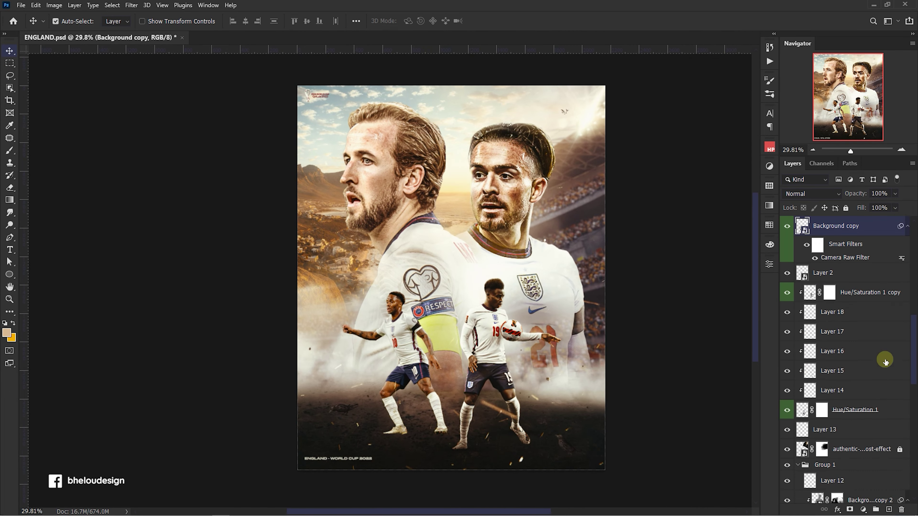
{"action": "left_click", "coordinate": [889, 509]}
{"action": "left_click", "coordinate": [823, 353], "text": "alt"}
{"action": "scroll", "coordinate": [382, 295], "scroll_direction": "up", "scroll_amount": 4}
{"action": "scroll", "coordinate": [381, 295], "scroll_direction": "up", "scroll_amount": 4}
{"action": "key", "text": "b"}
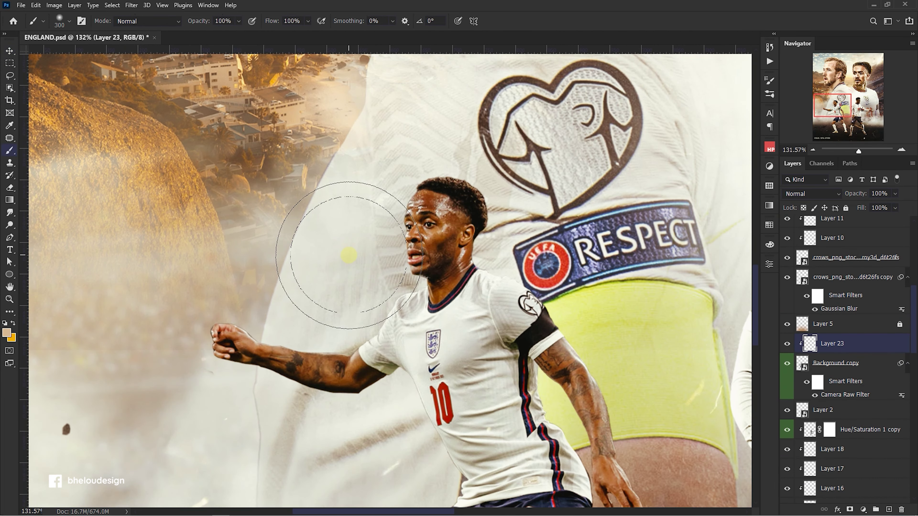
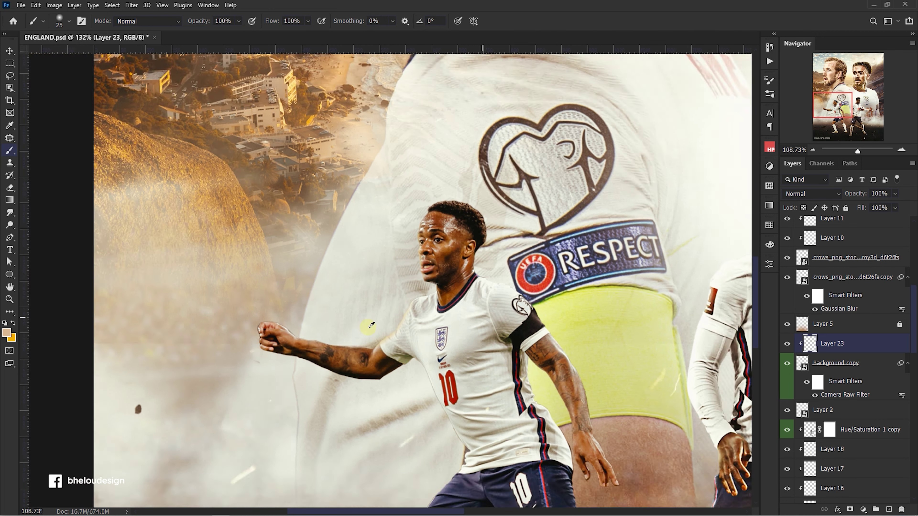
Set Layer 23's blend mode to Linear Dodge (Add) with 18% brush flow
{"action": "scroll", "coordinate": [384, 314], "scroll_direction": "up", "scroll_amount": 2}
{"action": "left_click", "coordinate": [811, 193]}
{"action": "left_click", "coordinate": [812, 300]}
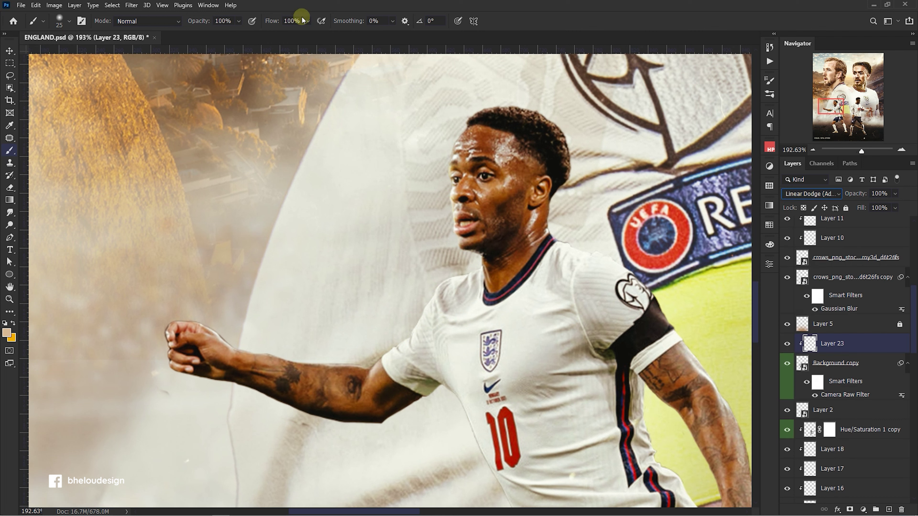
{"action": "type", "text": "18"}
{"action": "key", "text": "Return"}
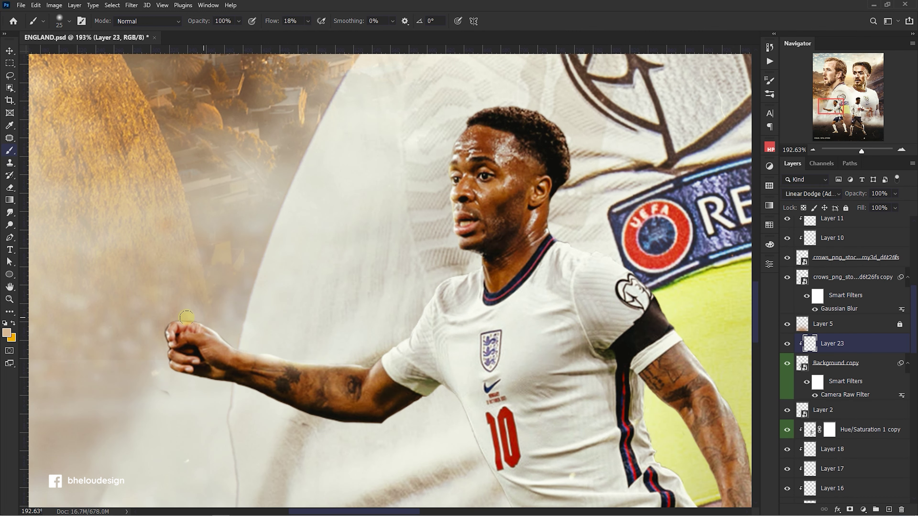
Lower brush flow to 6% and brush a highlight down the thigh toward the knee
{"action": "scroll", "coordinate": [295, 300], "scroll_direction": "down", "scroll_amount": 3}
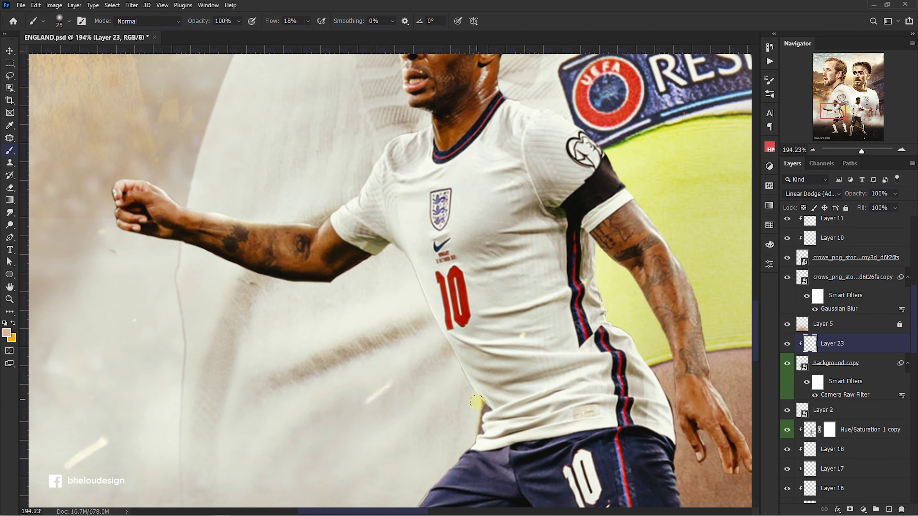
{"action": "scroll", "coordinate": [377, 260], "scroll_direction": "down", "scroll_amount": 1}
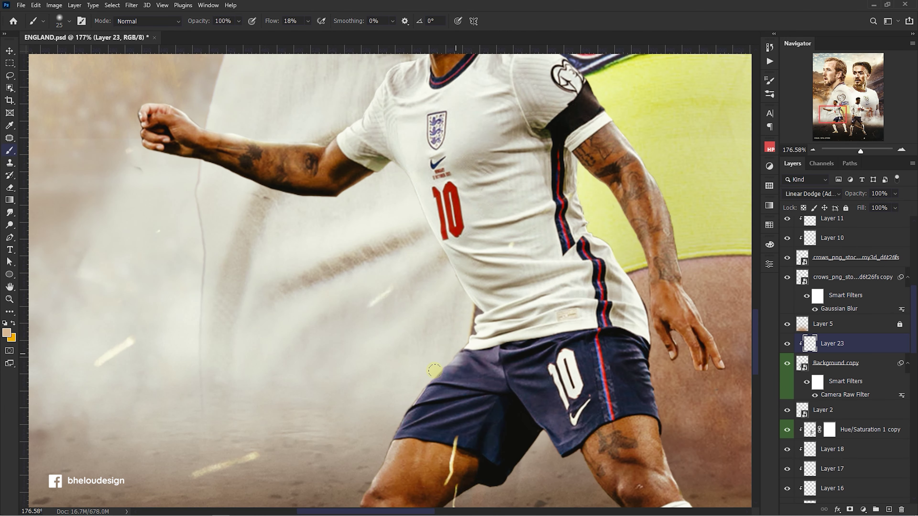
{"action": "scroll", "coordinate": [363, 436], "scroll_direction": "down", "scroll_amount": 1}
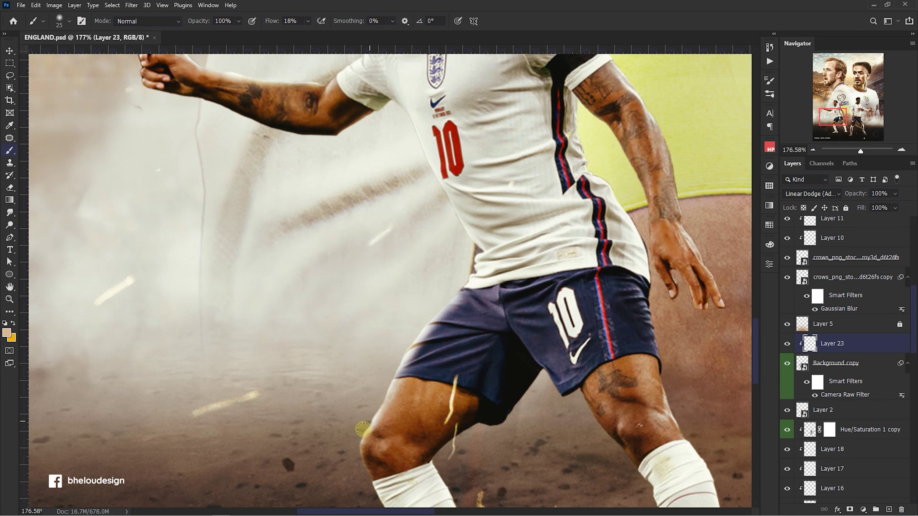
{"action": "scroll", "coordinate": [428, 394], "scroll_direction": "down", "scroll_amount": 1}
{"action": "left_click_drag", "start_coordinate": [303, 28], "coordinate": [297, 36]}
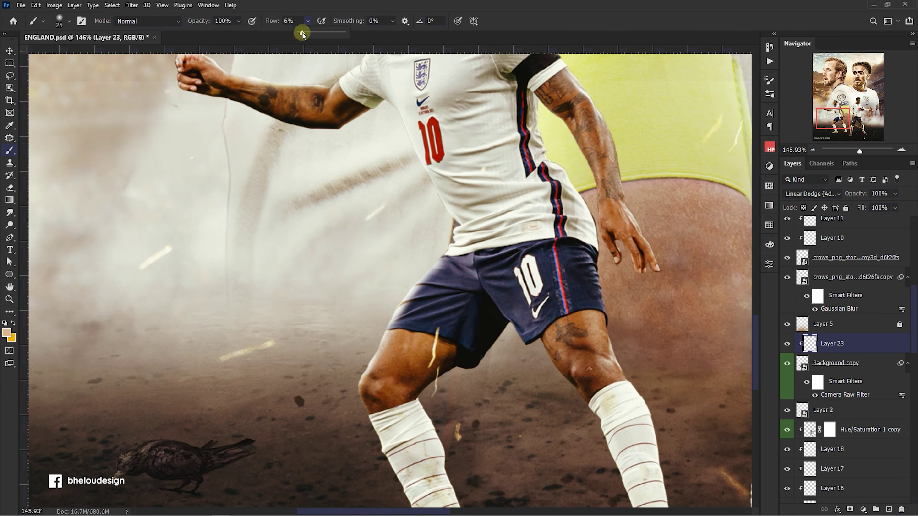
{"action": "left_click_drag", "start_coordinate": [416, 343], "coordinate": [404, 393]}
{"action": "scroll", "coordinate": [404, 393], "scroll_direction": "down", "scroll_amount": 1}
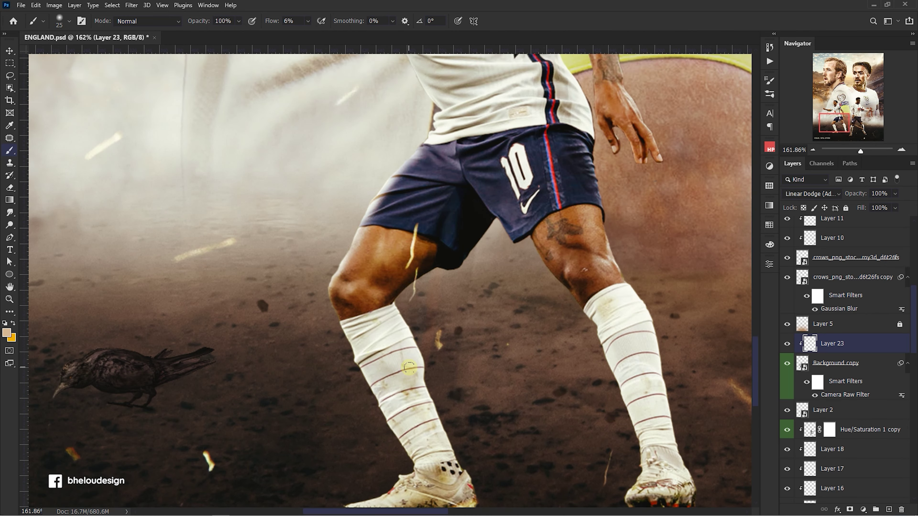
{"action": "scroll", "coordinate": [404, 393], "scroll_direction": "down", "scroll_amount": 1}
Build up highlights around the right knee, resizing the brush between 20 and 35
{"action": "key", "text": "bracketright"}
{"action": "scroll", "coordinate": [520, 296], "scroll_direction": "up", "scroll_amount": 2}
{"action": "key", "text": "bracketleft"}
{"action": "key", "text": "bracketleft"}
{"action": "key", "text": "bracketleft"}
{"action": "scroll", "coordinate": [536, 303], "scroll_direction": "up", "scroll_amount": 3}
{"action": "left_click_drag", "start_coordinate": [539, 307], "coordinate": [524, 253]}
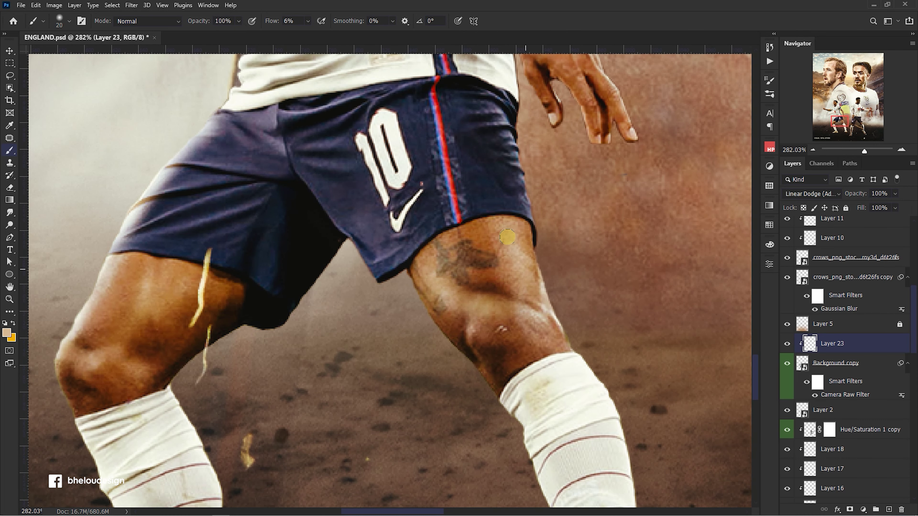
{"action": "left_click_drag", "start_coordinate": [535, 307], "coordinate": [564, 343]}
{"action": "scroll", "coordinate": [531, 324], "scroll_direction": "down", "scroll_amount": 3}
{"action": "scroll", "coordinate": [531, 325], "scroll_direction": "up", "scroll_amount": 1}
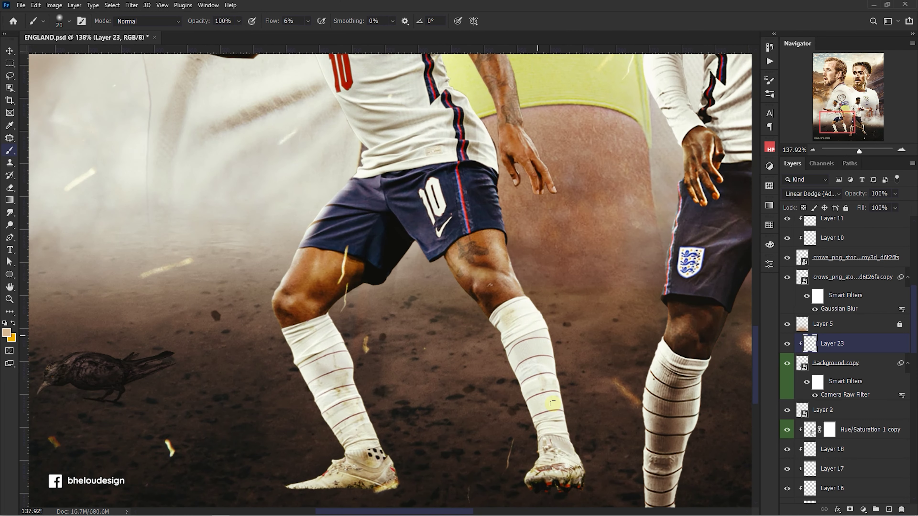
{"action": "scroll", "coordinate": [566, 447], "scroll_direction": "down", "scroll_amount": 3}
{"action": "scroll", "coordinate": [542, 327], "scroll_direction": "up", "scroll_amount": 4}
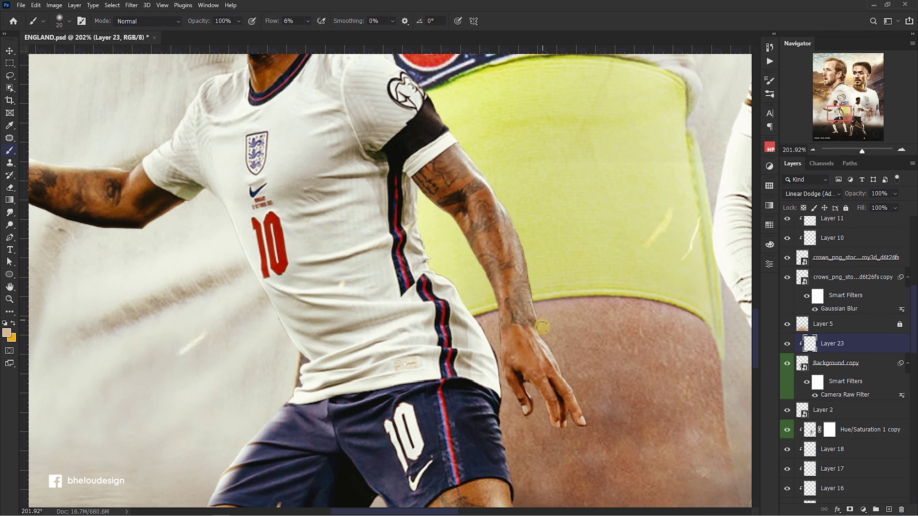
{"action": "scroll", "coordinate": [533, 350], "scroll_direction": "up", "scroll_amount": 3}
{"action": "key", "text": "bracketright"}
{"action": "key", "text": "bracketright"}
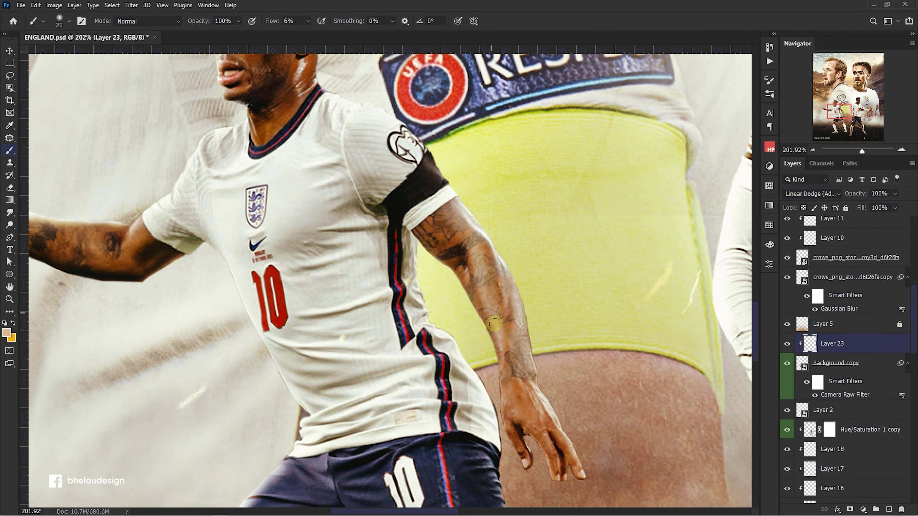
{"action": "scroll", "coordinate": [464, 251], "scroll_direction": "up", "scroll_amount": 1}
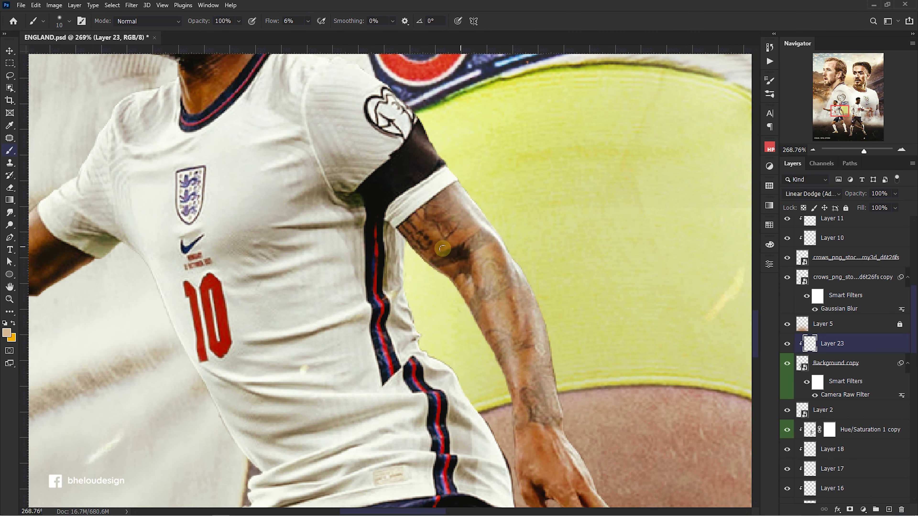
{"action": "scroll", "coordinate": [423, 224], "scroll_direction": "down", "scroll_amount": 5}
{"action": "scroll", "coordinate": [419, 192], "scroll_direction": "up", "scroll_amount": 4}
{"action": "scroll", "coordinate": [419, 191], "scroll_direction": "down", "scroll_amount": 2}
{"action": "key", "text": "bracketright"}
{"action": "key", "text": "bracketright"}
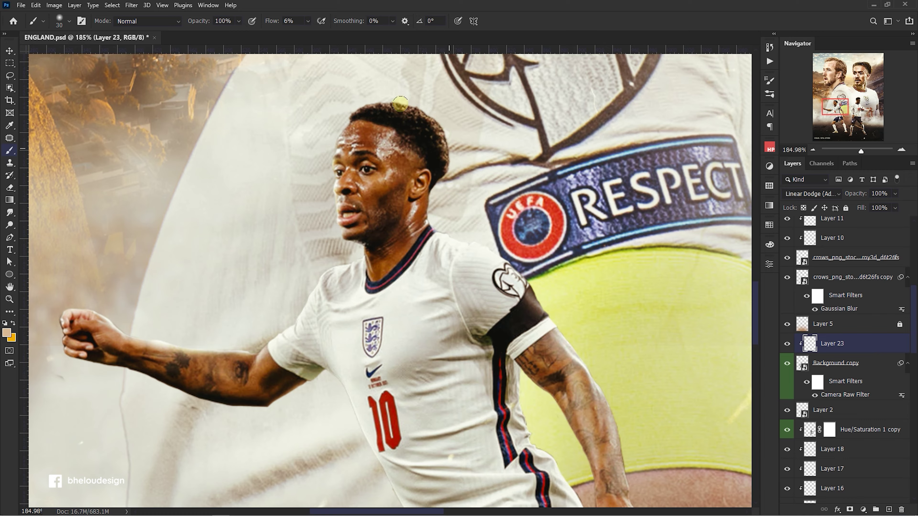
{"action": "scroll", "coordinate": [400, 109], "scroll_direction": "down", "scroll_amount": 4}
{"action": "scroll", "coordinate": [415, 181], "scroll_direction": "down", "scroll_amount": 3}
{"action": "scroll", "coordinate": [401, 253], "scroll_direction": "up", "scroll_amount": 2}
Add an Exposure adjustment layer darkened to about -1.5
{"action": "left_click", "coordinate": [863, 510]}
{"action": "left_click", "coordinate": [856, 393]}
{"action": "left_click_drag", "start_coordinate": [694, 315], "coordinate": [681, 319]}
Invert the Exposure 4 mask and paint the darkening onto the right sock at 100% flow
{"action": "scroll", "coordinate": [413, 336], "scroll_direction": "down", "scroll_amount": 1}
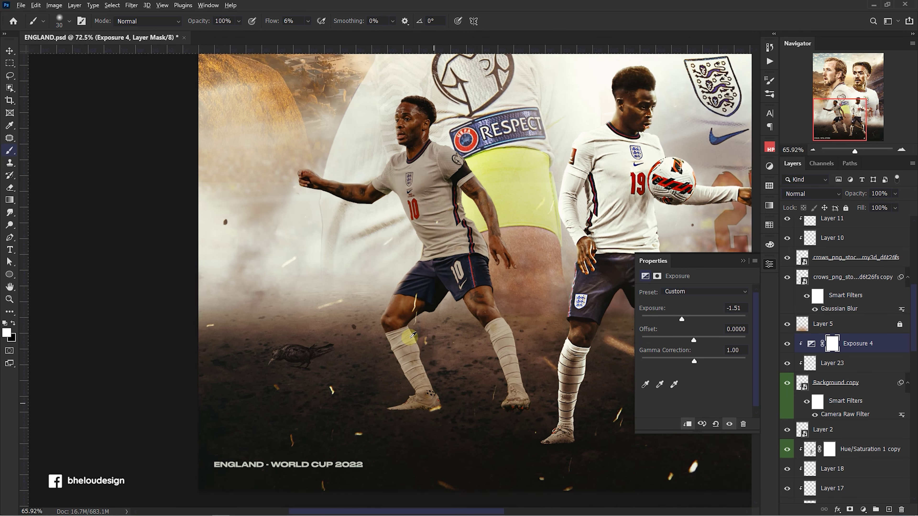
{"action": "key", "text": "ctrl+i"}
{"action": "scroll", "coordinate": [430, 411], "scroll_direction": "up", "scroll_amount": 1}
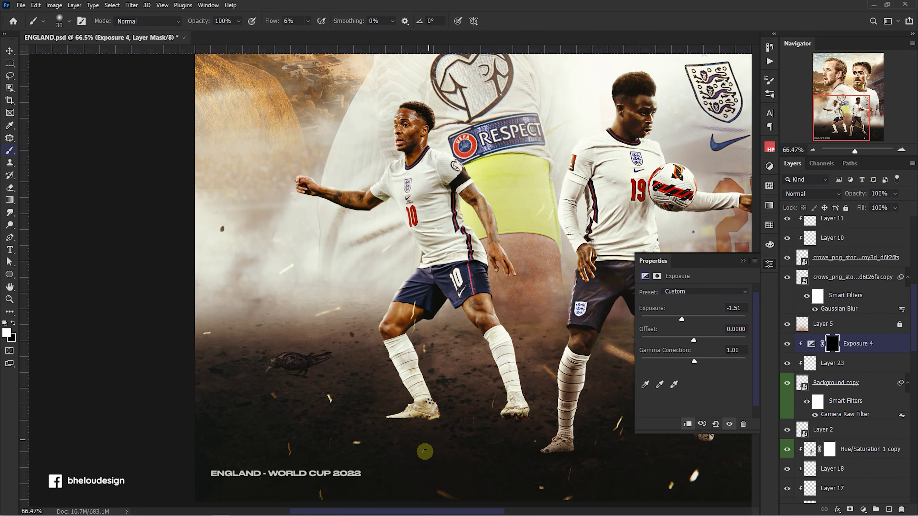
{"action": "left_click_drag", "start_coordinate": [308, 21], "coordinate": [356, 34]}
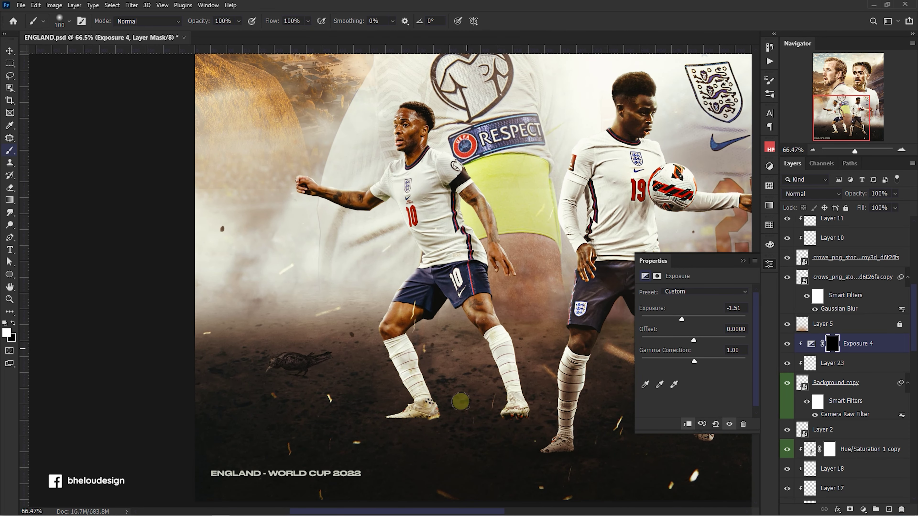
{"action": "scroll", "coordinate": [459, 394], "scroll_direction": "up", "scroll_amount": 3}
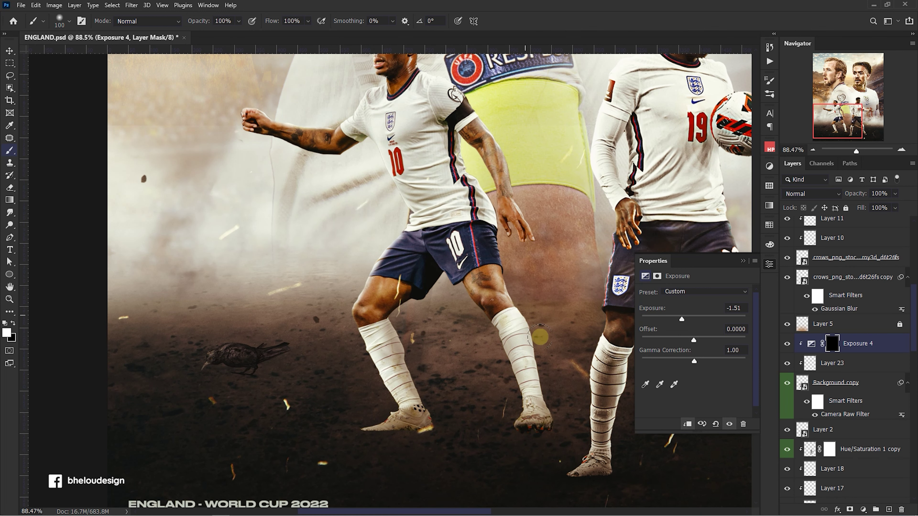
{"action": "scroll", "coordinate": [532, 395], "scroll_direction": "up", "scroll_amount": 3}
{"action": "left_click_drag", "start_coordinate": [499, 381], "coordinate": [506, 315]}
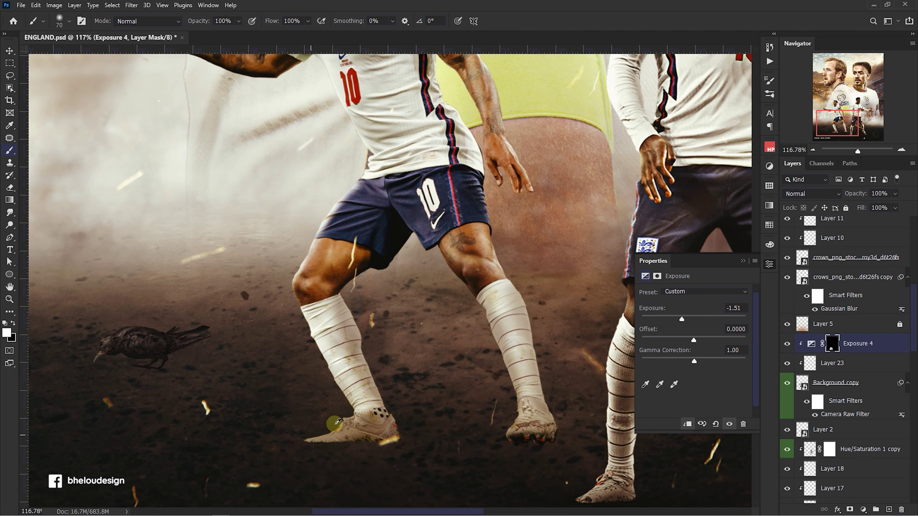
With a size-35 brush at 22% flow, paint shadow down the forearm to the wrist
{"action": "scroll", "coordinate": [275, 328], "scroll_direction": "up", "scroll_amount": 3}
{"action": "scroll", "coordinate": [358, 341], "scroll_direction": "up", "scroll_amount": 2}
{"action": "key", "text": "bracketleft"}
{"action": "key", "text": "bracketleft"}
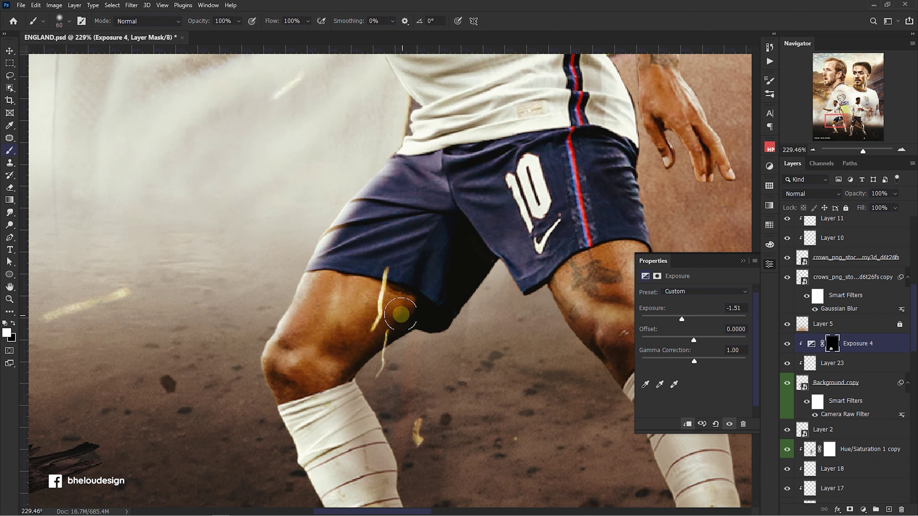
{"action": "left_click_drag", "start_coordinate": [301, 28], "coordinate": [271, 32]}
{"action": "key", "text": "bracketleft"}
{"action": "key", "text": "bracketleft"}
{"action": "key", "text": "bracketleft"}
{"action": "key", "text": "bracketleft"}
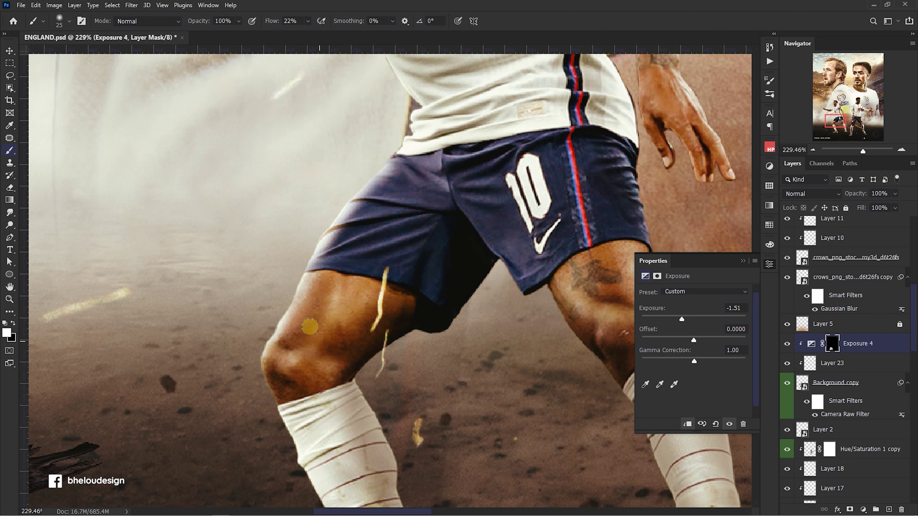
{"action": "scroll", "coordinate": [311, 327], "scroll_direction": "down", "scroll_amount": 3}
{"action": "scroll", "coordinate": [484, 325], "scroll_direction": "down", "scroll_amount": 2}
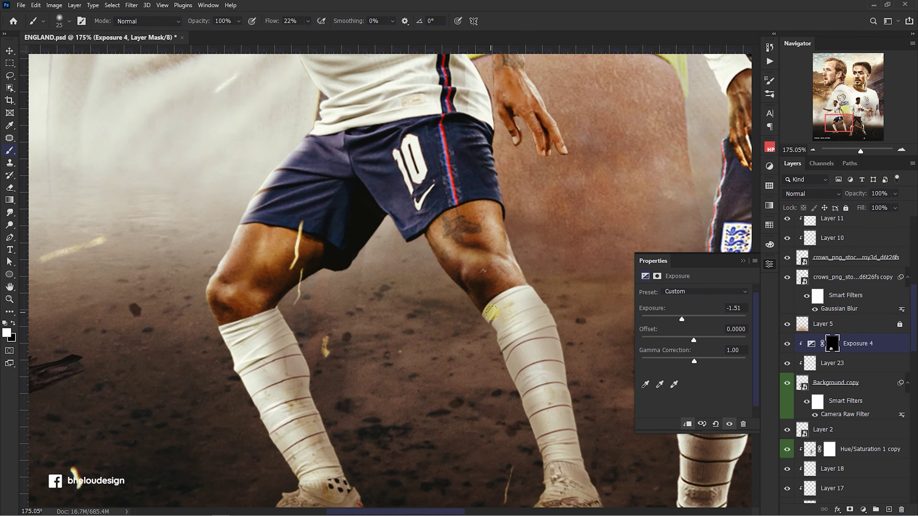
{"action": "scroll", "coordinate": [542, 447], "scroll_direction": "down", "scroll_amount": 4}
{"action": "scroll", "coordinate": [437, 233], "scroll_direction": "up", "scroll_amount": 5}
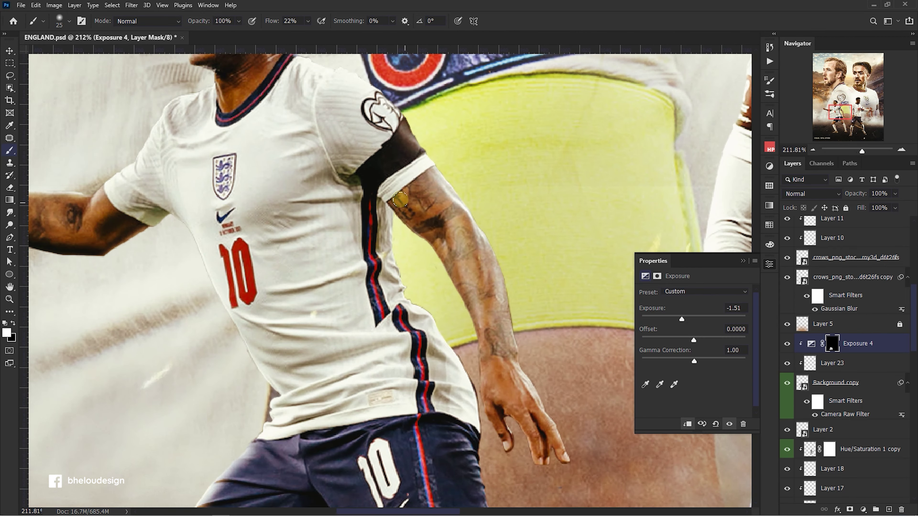
{"action": "left_click_drag", "start_coordinate": [437, 233], "coordinate": [492, 390]}
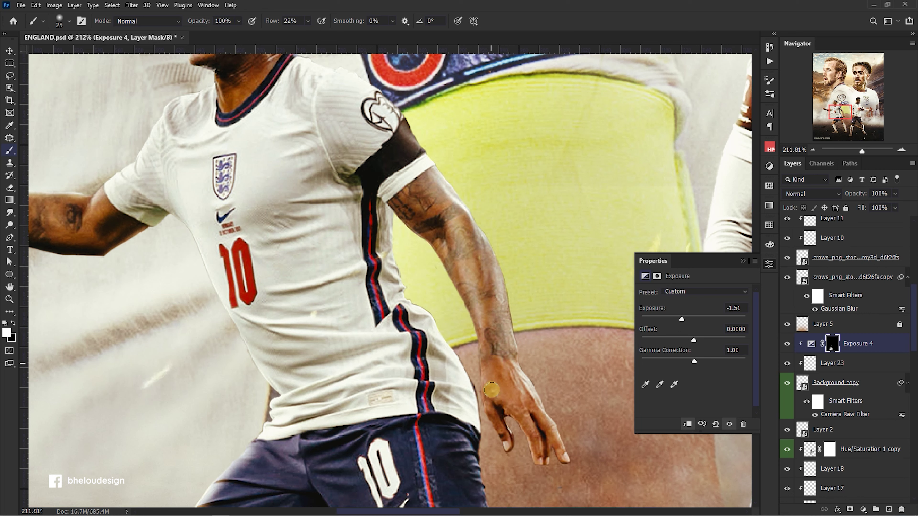
Darken the shirt's sleeve stripe with a size-15 brush, then select Layer 2
{"action": "key", "text": "bracketleft"}
{"action": "scroll", "coordinate": [530, 431], "scroll_direction": "up", "scroll_amount": 1}
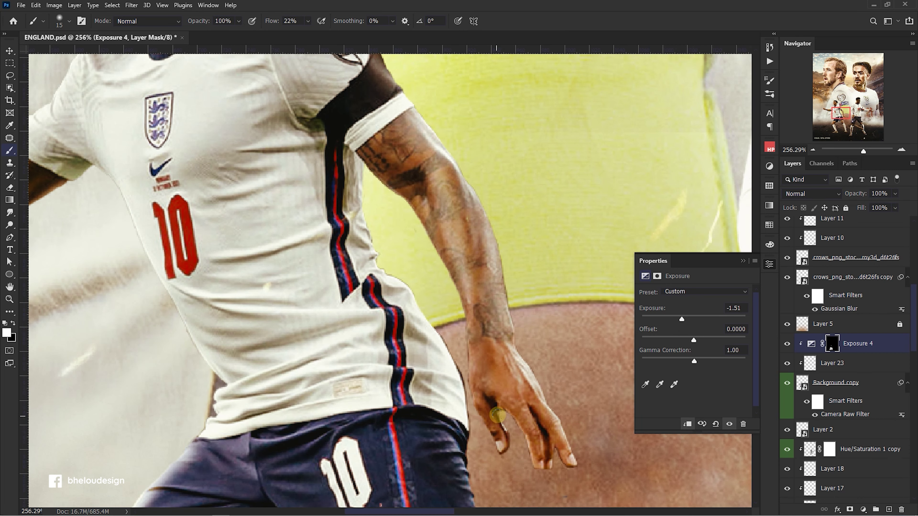
{"action": "scroll", "coordinate": [497, 416], "scroll_direction": "down", "scroll_amount": 4}
{"action": "scroll", "coordinate": [366, 282], "scroll_direction": "up", "scroll_amount": 2}
{"action": "scroll", "coordinate": [365, 282], "scroll_direction": "up", "scroll_amount": 1}
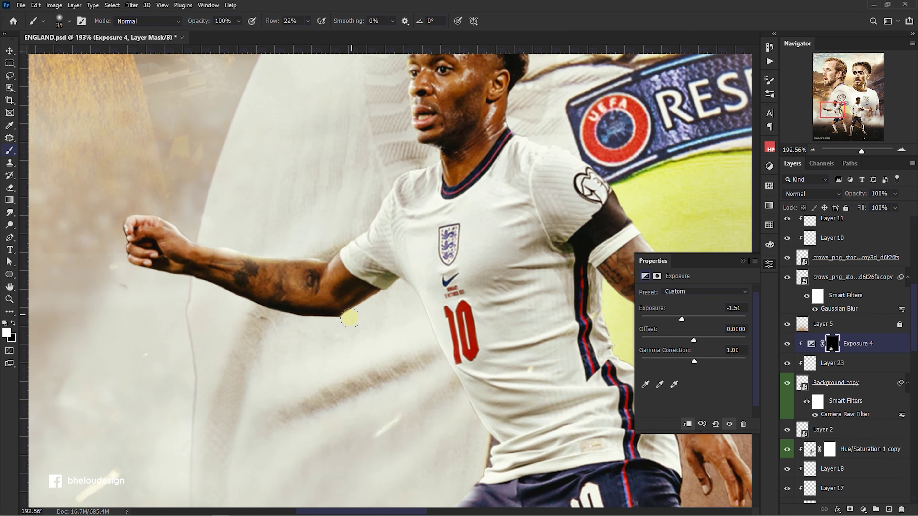
{"action": "scroll", "coordinate": [360, 273], "scroll_direction": "down", "scroll_amount": 3}
{"action": "scroll", "coordinate": [485, 226], "scroll_direction": "up", "scroll_amount": 2}
{"action": "left_click_drag", "start_coordinate": [485, 227], "coordinate": [485, 251]}
{"action": "scroll", "coordinate": [480, 267], "scroll_direction": "down", "scroll_amount": 2}
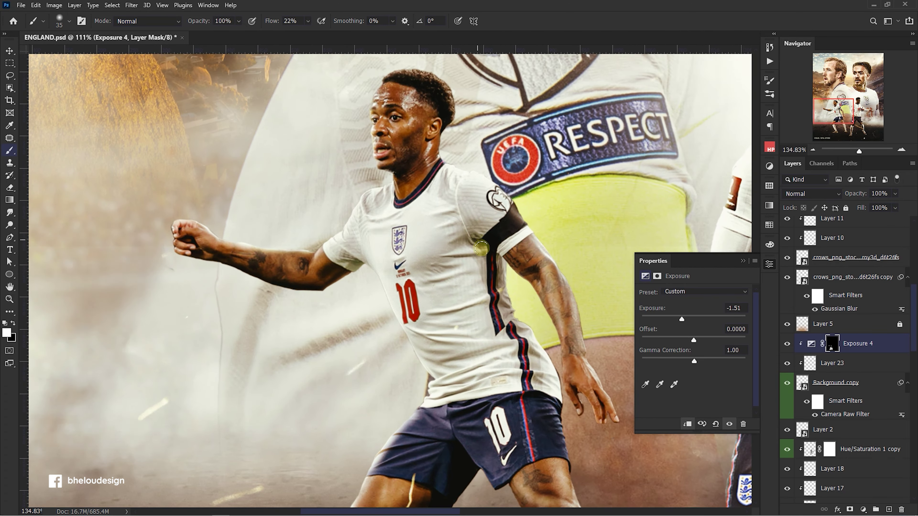
{"action": "scroll", "coordinate": [453, 269], "scroll_direction": "down", "scroll_amount": 5}
{"action": "scroll", "coordinate": [454, 270], "scroll_direction": "up", "scroll_amount": 5}
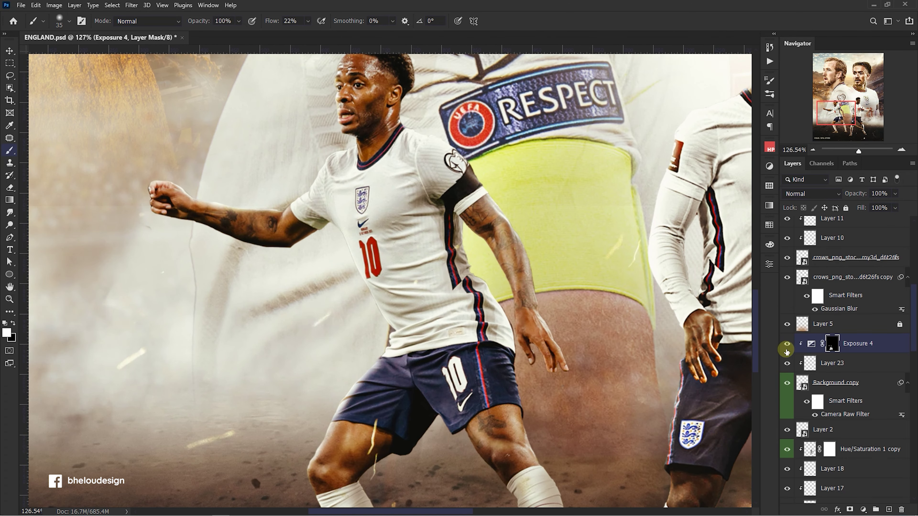
{"action": "scroll", "coordinate": [533, 368], "scroll_direction": "down", "scroll_amount": 2}
{"action": "scroll", "coordinate": [534, 368], "scroll_direction": "down", "scroll_amount": 1}
{"action": "left_click", "coordinate": [824, 430]}
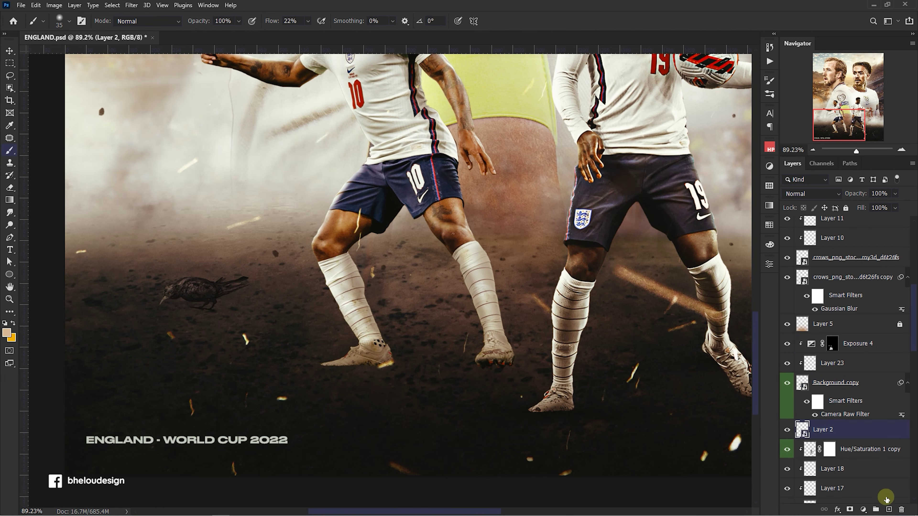
Create a new empty layer above Layer 2 and pick a smaller Football Ball brush
{"action": "key", "text": "ctrl+shift+alt+n"}
{"action": "left_click", "coordinate": [69, 21]}
{"action": "double_click", "coordinate": [67, 226]}
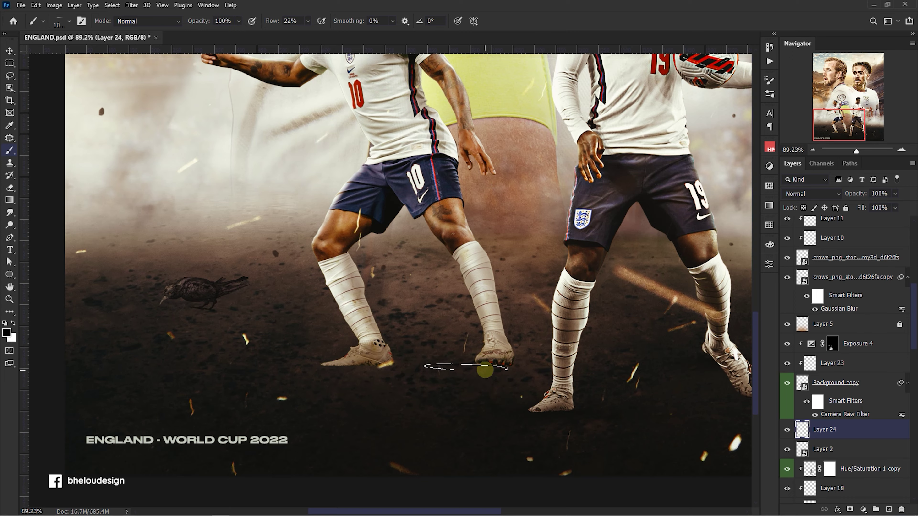
{"action": "scroll", "coordinate": [534, 372], "scroll_direction": "up", "scroll_amount": 3}
{"action": "key", "text": "bracketleft"}
{"action": "key", "text": "bracketleft"}
{"action": "key", "text": "bracketleft"}
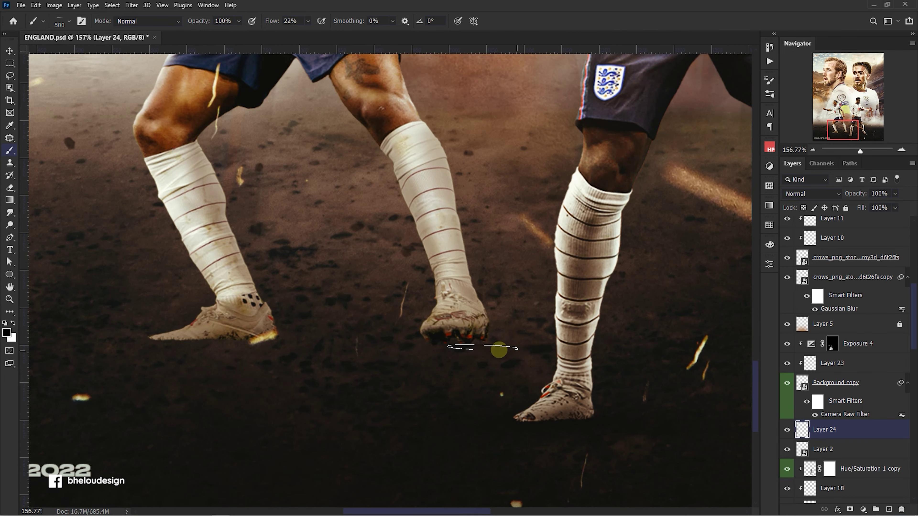
{"action": "scroll", "coordinate": [389, 362], "scroll_direction": "down", "scroll_amount": 2}
{"action": "scroll", "coordinate": [375, 356], "scroll_direction": "up", "scroll_amount": 1}
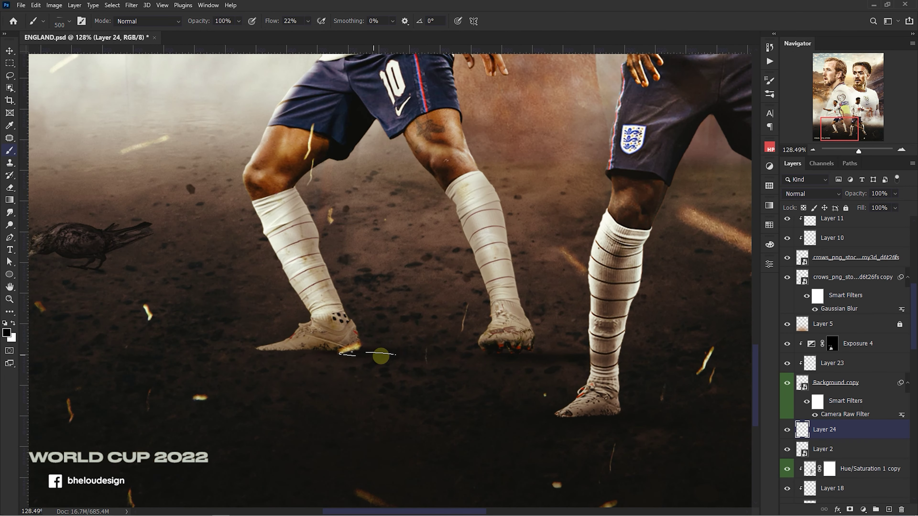
{"action": "scroll", "coordinate": [379, 354], "scroll_direction": "down", "scroll_amount": 2}
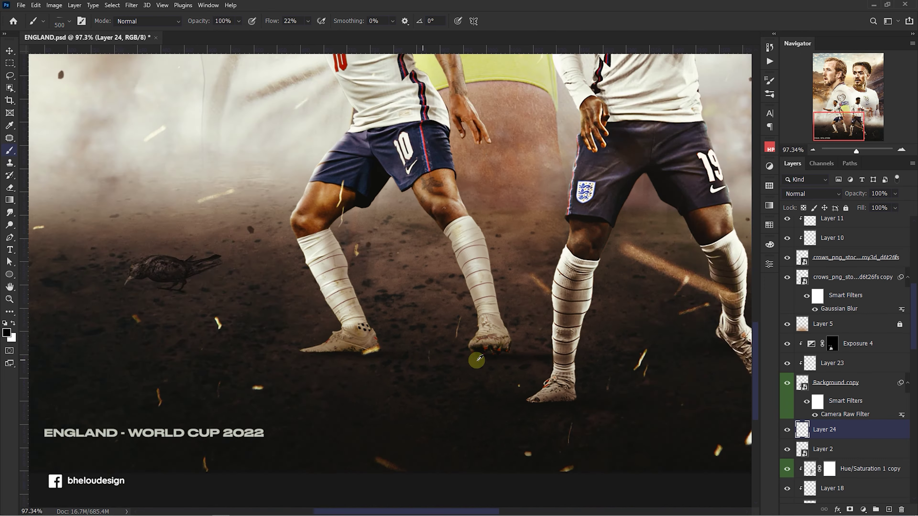
{"action": "scroll", "coordinate": [427, 356], "scroll_direction": "up", "scroll_amount": 2}
Switch to the Move tool and select the Background copy layer
{"action": "key", "text": "v"}
{"action": "scroll", "coordinate": [397, 318], "scroll_direction": "down", "scroll_amount": 3}
{"action": "scroll", "coordinate": [334, 281], "scroll_direction": "up", "scroll_amount": 2}
{"action": "scroll", "coordinate": [357, 314], "scroll_direction": "down", "scroll_amount": 2}
{"action": "left_click", "coordinate": [473, 310]}
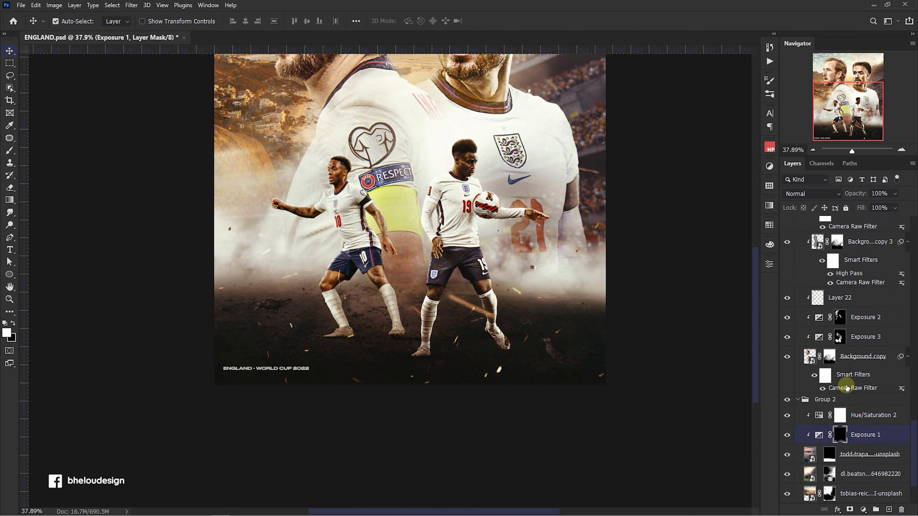
{"action": "scroll", "coordinate": [351, 224], "scroll_direction": "up", "scroll_amount": 3}
{"action": "scroll", "coordinate": [837, 395], "scroll_direction": "up", "scroll_amount": 5}
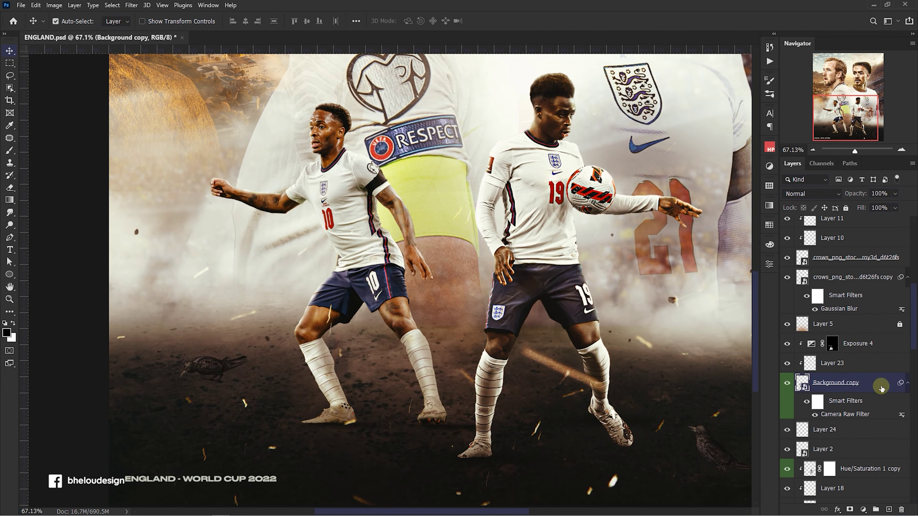
Create Layer 25 above Exposure 4, clip it to the layer beneath, and choose a soft round brush
{"action": "left_click", "coordinate": [830, 347]}
{"action": "left_click", "coordinate": [888, 509]}
{"action": "left_click", "coordinate": [787, 344]}
{"action": "scroll", "coordinate": [301, 118], "scroll_direction": "up", "scroll_amount": 5}
{"action": "key", "text": "b"}
{"action": "left_click", "coordinate": [60, 21]}
Make Layer 25 visible, blend it as Linear Dodge (Add), and set brush flow to 9%
{"action": "left_click", "coordinate": [652, 28]}
{"action": "left_click", "coordinate": [811, 193]}
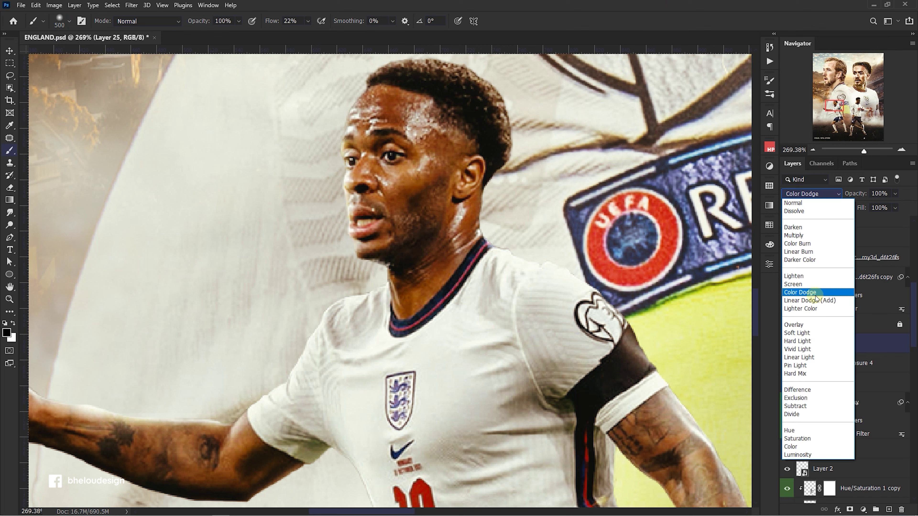
{"action": "left_click", "coordinate": [809, 293]}
{"action": "double_click", "coordinate": [290, 21]}
{"action": "type", "text": "18"}
{"action": "key", "text": "BackSpace"}
{"action": "key", "text": "BackSpace"}
{"action": "type", "text": "9"}
{"action": "key", "text": "Return"}
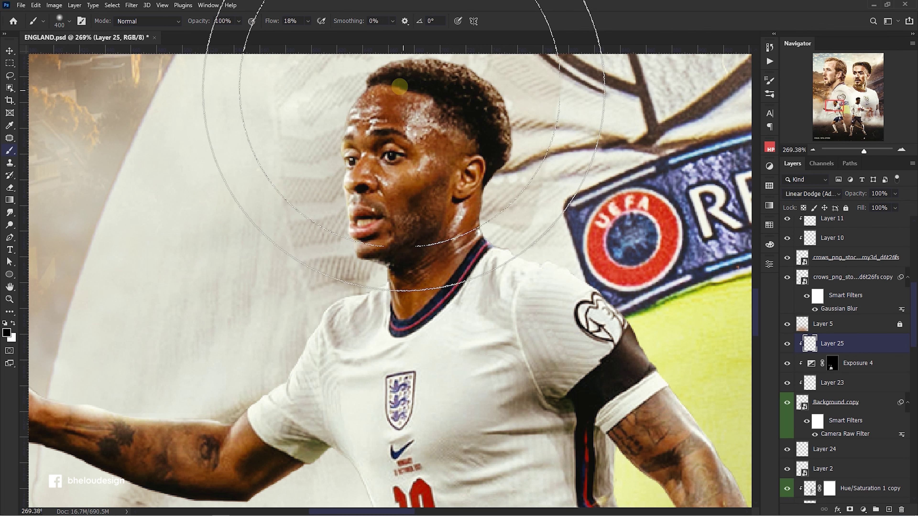
Paint soft highlights on the cheek, ear edge and neck down to the collar
{"action": "scroll", "coordinate": [370, 151], "scroll_direction": "up", "scroll_amount": 1}
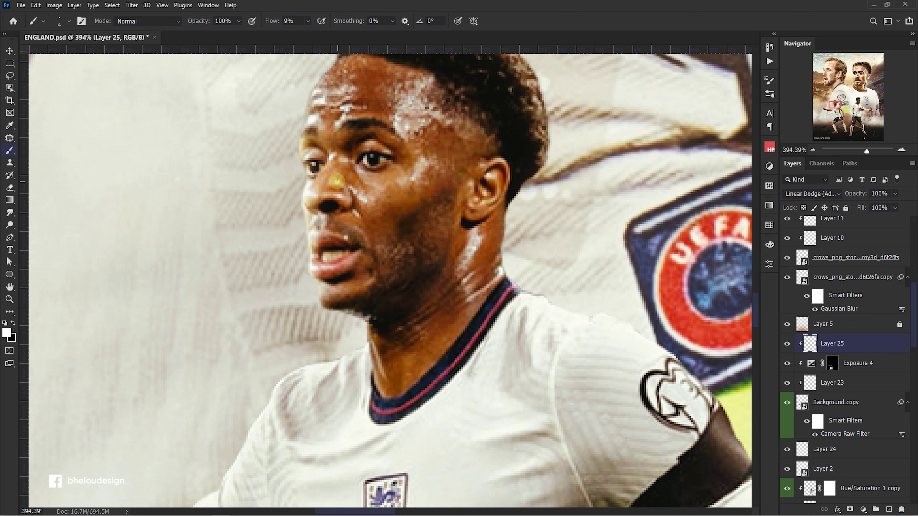
{"action": "scroll", "coordinate": [391, 170], "scroll_direction": "up", "scroll_amount": 1}
{"action": "left_click_drag", "start_coordinate": [409, 186], "coordinate": [390, 221]}
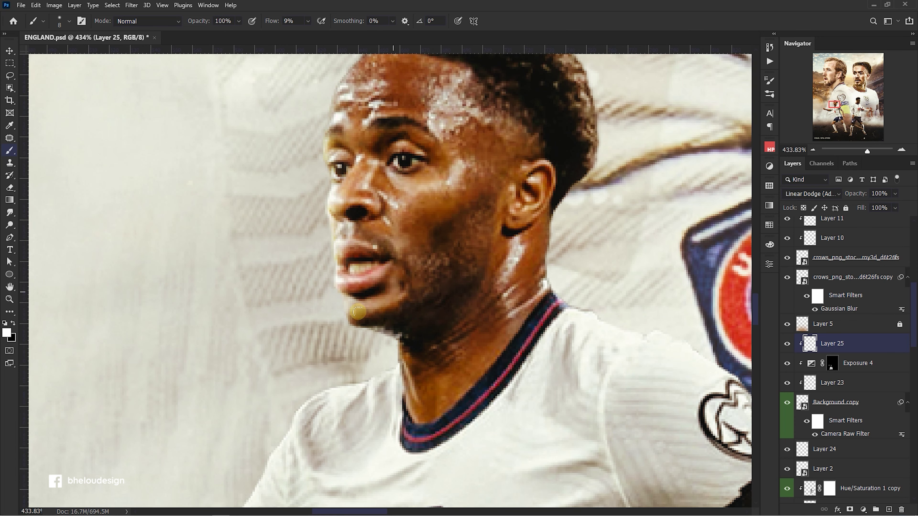
{"action": "scroll", "coordinate": [509, 241], "scroll_direction": "right", "scroll_amount": 1}
{"action": "left_click_drag", "start_coordinate": [509, 241], "coordinate": [506, 297]}
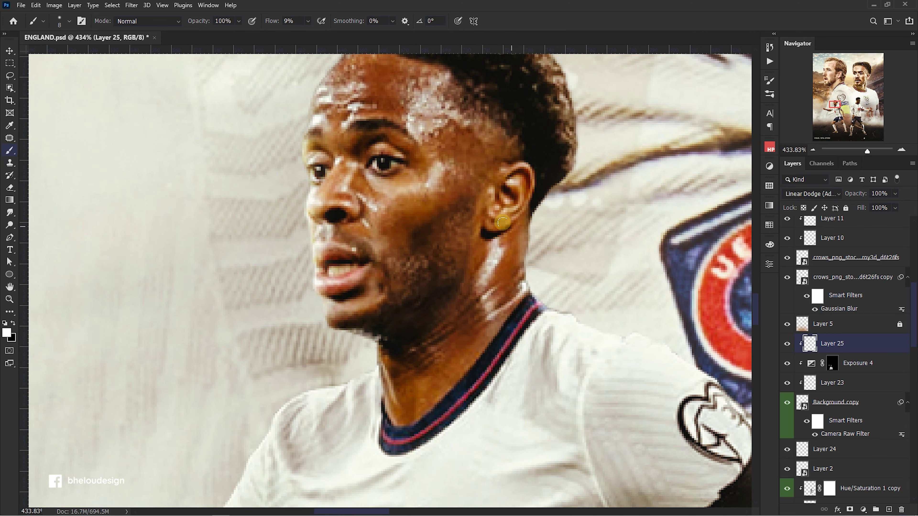
{"action": "left_click_drag", "start_coordinate": [497, 216], "coordinate": [512, 183]}
{"action": "scroll", "coordinate": [526, 167], "scroll_direction": "down", "scroll_amount": 2}
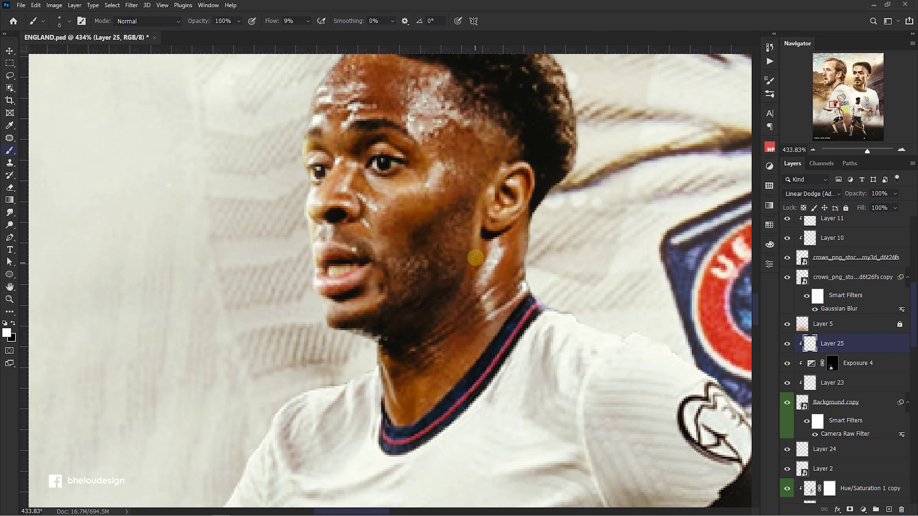
{"action": "scroll", "coordinate": [499, 253], "scroll_direction": "down", "scroll_amount": 1}
{"action": "key", "text": "bracketright"}
{"action": "key", "text": "bracketright"}
{"action": "key", "text": "bracketright"}
{"action": "left_click_drag", "start_coordinate": [415, 326], "coordinate": [423, 370]}
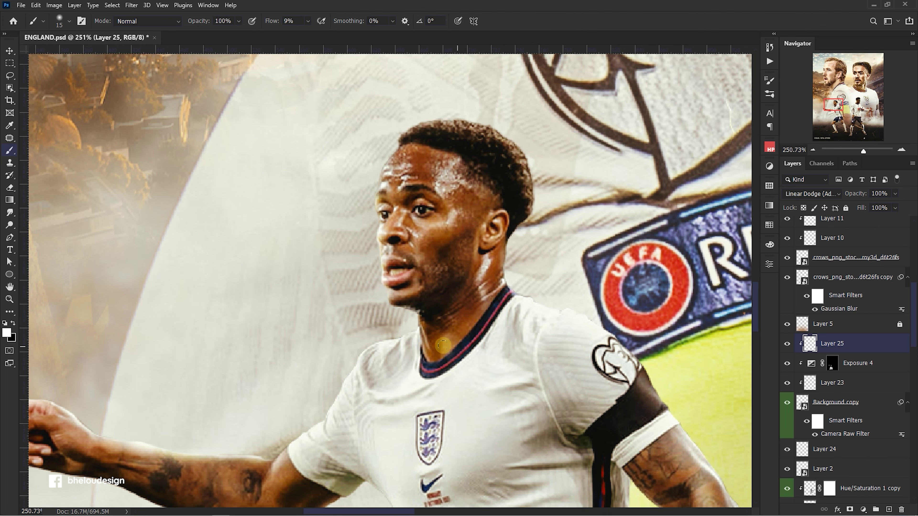
Brush highlights across the forehead and face
{"action": "scroll", "coordinate": [394, 125], "scroll_direction": "up", "scroll_amount": 2}
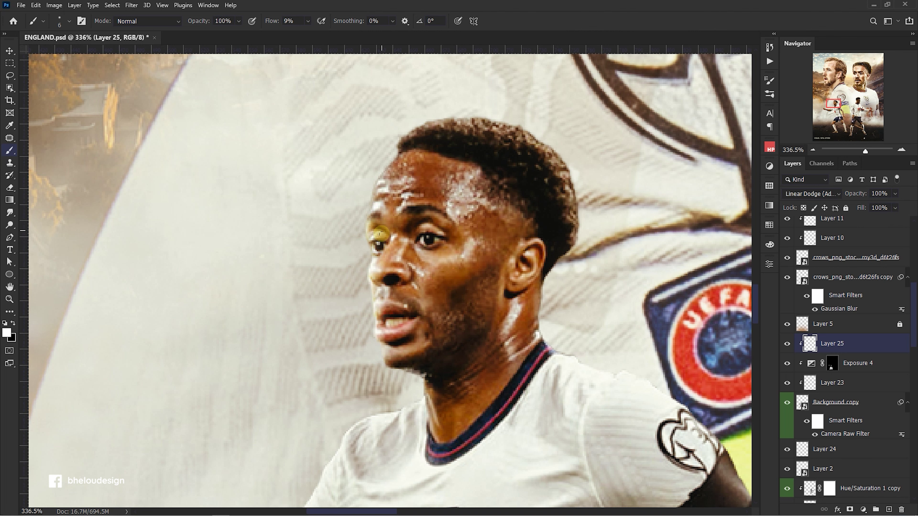
{"action": "left_click_drag", "start_coordinate": [458, 167], "coordinate": [473, 203]}
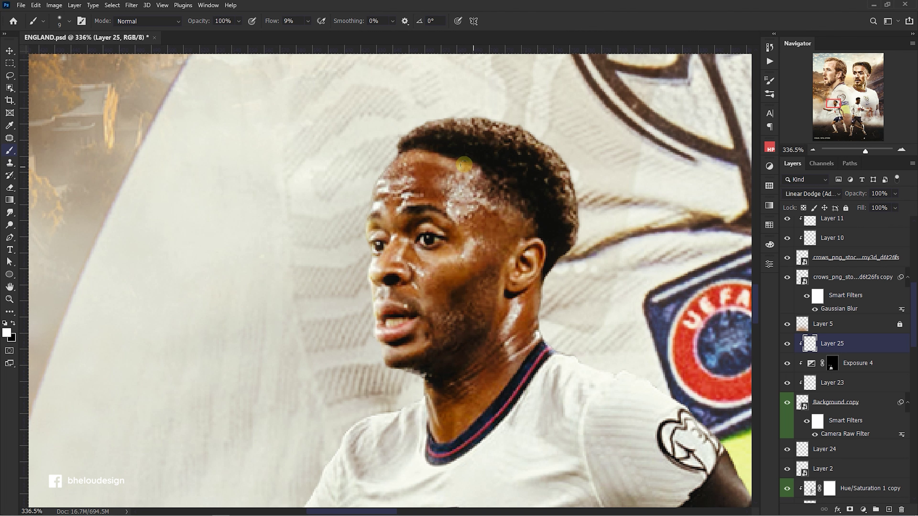
{"action": "scroll", "coordinate": [476, 205], "scroll_direction": "down", "scroll_amount": 2}
{"action": "scroll", "coordinate": [477, 206], "scroll_direction": "down", "scroll_amount": 5}
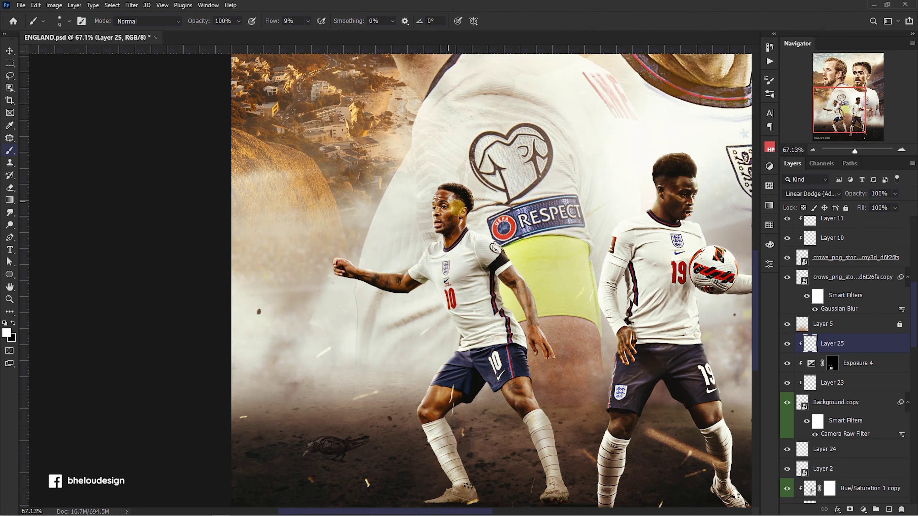
{"action": "scroll", "coordinate": [524, 253], "scroll_direction": "up", "scroll_amount": 4}
{"action": "scroll", "coordinate": [533, 237], "scroll_direction": "up", "scroll_amount": 2}
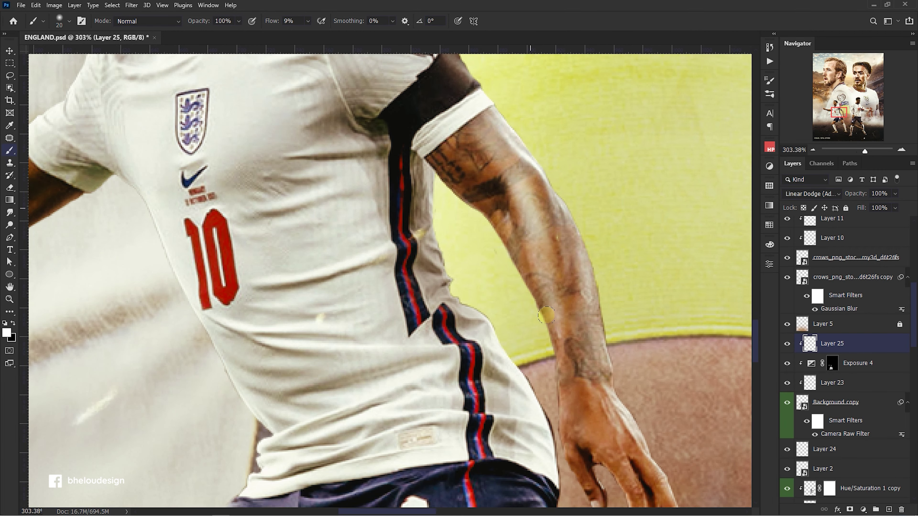
{"action": "left_click_drag", "start_coordinate": [487, 141], "coordinate": [551, 323]}
With a smaller brush, highlight along the fingers of the hand
{"action": "scroll", "coordinate": [551, 324], "scroll_direction": "down", "scroll_amount": 4}
{"action": "key", "text": "bracketleft"}
{"action": "left_click_drag", "start_coordinate": [624, 390], "coordinate": [645, 467]}
{"action": "left_click_drag", "start_coordinate": [652, 403], "coordinate": [678, 458]}
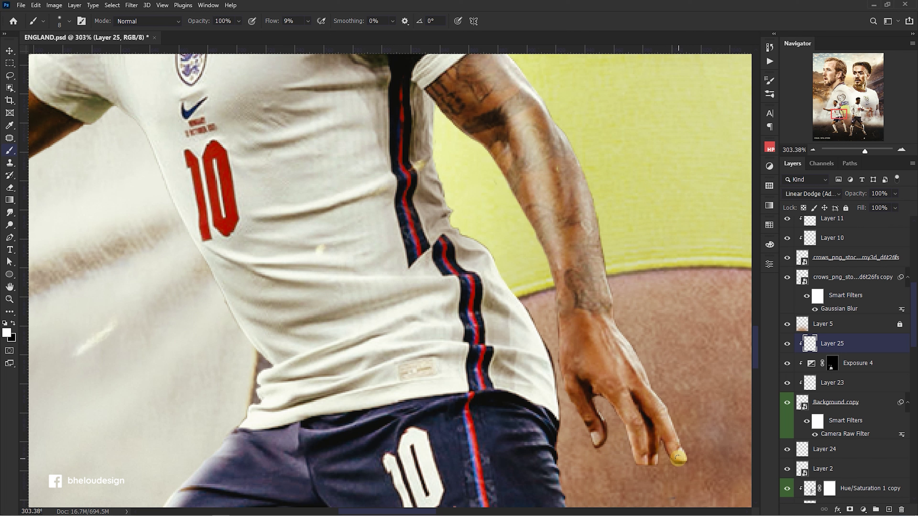
{"action": "left_click_drag", "start_coordinate": [626, 396], "coordinate": [580, 323]}
At 3% flow with a larger brush, brighten the forearm toward the wrist, then add a new layer
{"action": "scroll", "coordinate": [630, 376], "scroll_direction": "down", "scroll_amount": 1}
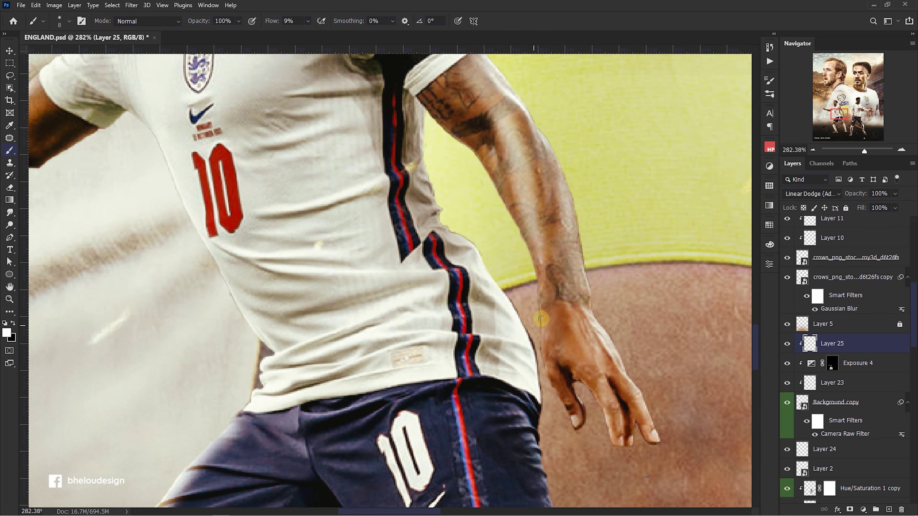
{"action": "scroll", "coordinate": [537, 355], "scroll_direction": "down", "scroll_amount": 1}
{"action": "scroll", "coordinate": [537, 354], "scroll_direction": "up", "scroll_amount": 2}
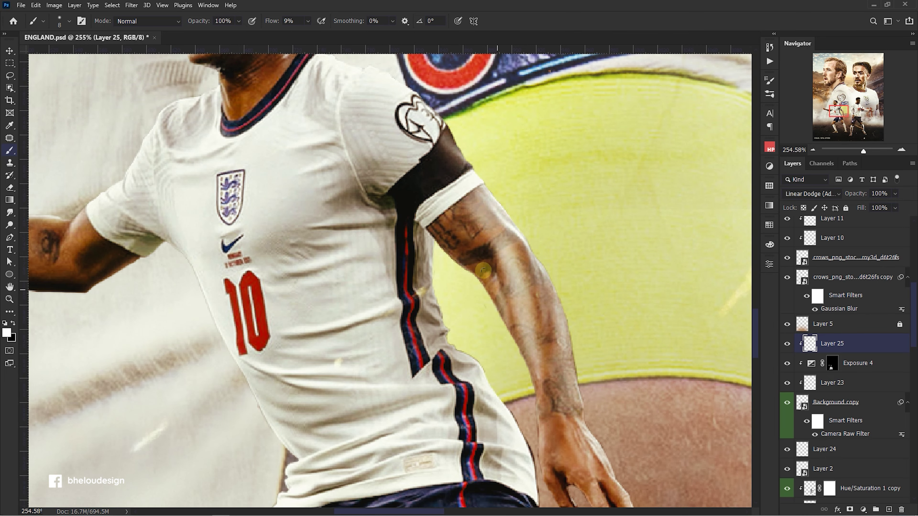
{"action": "scroll", "coordinate": [559, 308], "scroll_direction": "down", "scroll_amount": 2}
{"action": "scroll", "coordinate": [559, 308], "scroll_direction": "down", "scroll_amount": 9}
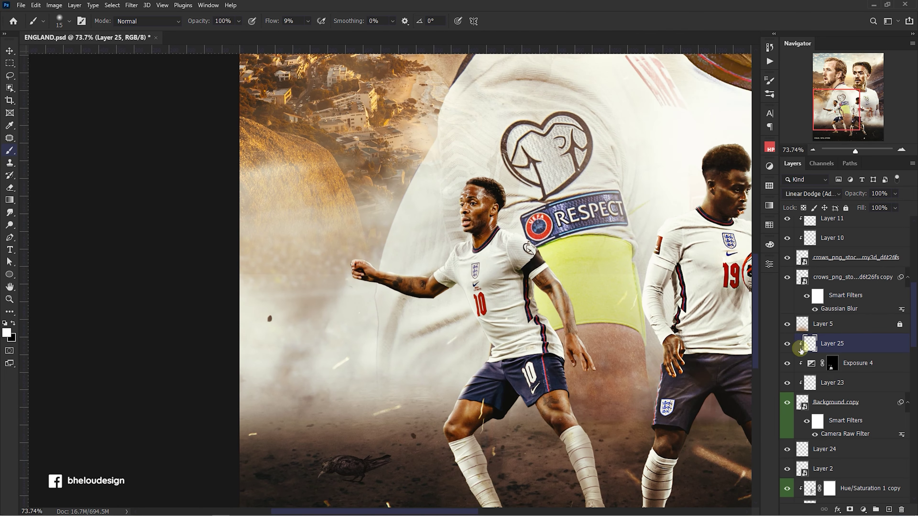
{"action": "scroll", "coordinate": [431, 268], "scroll_direction": "up", "scroll_amount": 7}
{"action": "scroll", "coordinate": [440, 270], "scroll_direction": "up", "scroll_amount": 2}
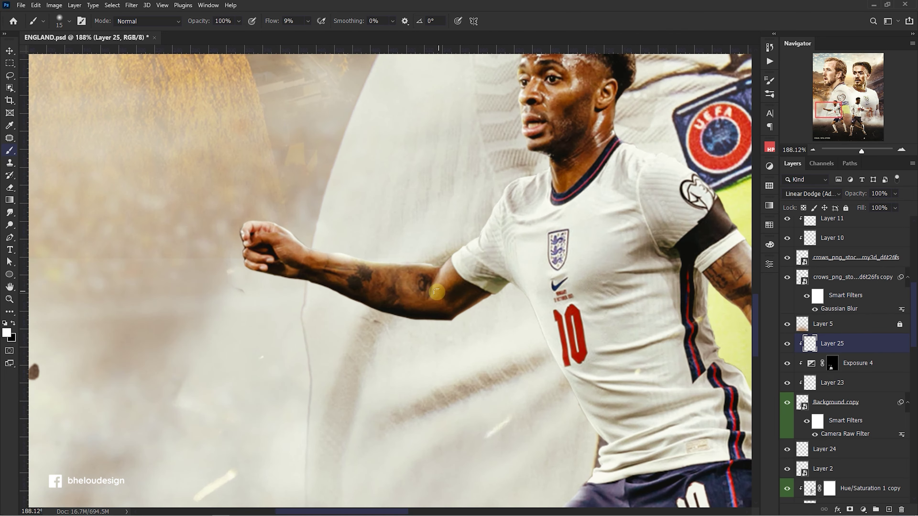
{"action": "left_click_drag", "start_coordinate": [307, 20], "coordinate": [302, 33]}
{"action": "key", "text": "bracketright"}
{"action": "mouse_move", "coordinate": [350, 261]}
{"action": "left_mouse_down"}
{"action": "mouse_move", "coordinate": [304, 248]}
{"action": "mouse_move", "coordinate": [459, 282]}
{"action": "left_mouse_up"}
{"action": "scroll", "coordinate": [463, 268], "scroll_direction": "down", "scroll_amount": 2}
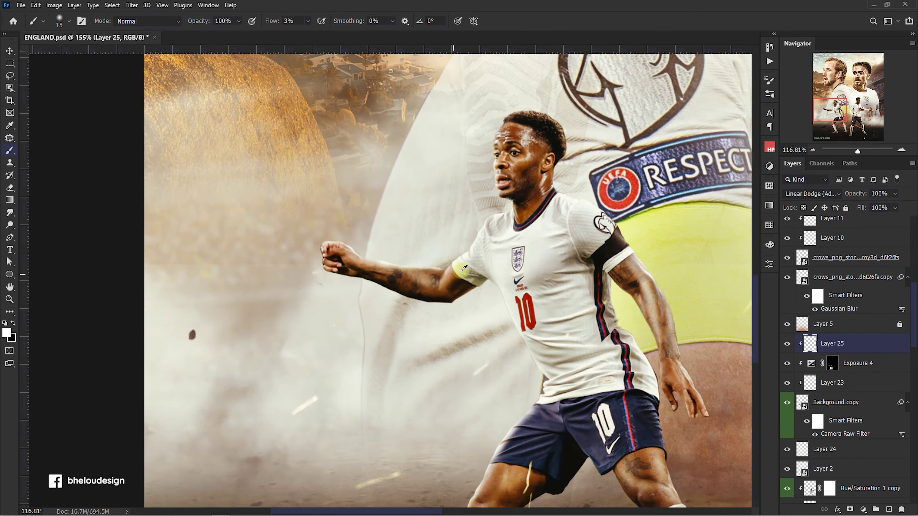
{"action": "scroll", "coordinate": [341, 263], "scroll_direction": "up", "scroll_amount": 3}
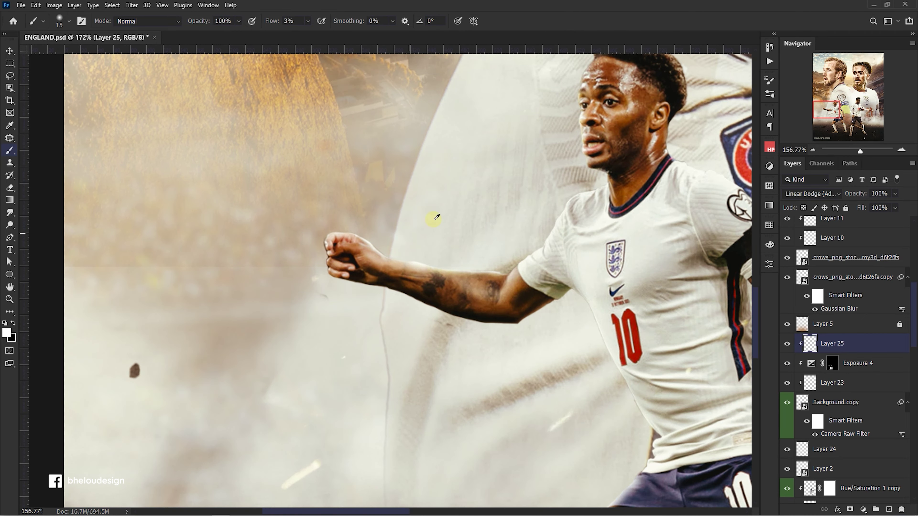
{"action": "scroll", "coordinate": [436, 217], "scroll_direction": "down", "scroll_amount": 3}
{"action": "scroll", "coordinate": [506, 325], "scroll_direction": "up", "scroll_amount": 3}
{"action": "left_click", "coordinate": [889, 509]}
Clip Layer 26 to the layers below, set it to Soft Light, and use 47% brush flow
{"action": "left_click", "coordinate": [882, 351], "text": "alt"}
{"action": "left_click", "coordinate": [811, 194]}
{"action": "left_click", "coordinate": [781, 303]}
{"action": "left_click_drag", "start_coordinate": [307, 22], "coordinate": [322, 24]}
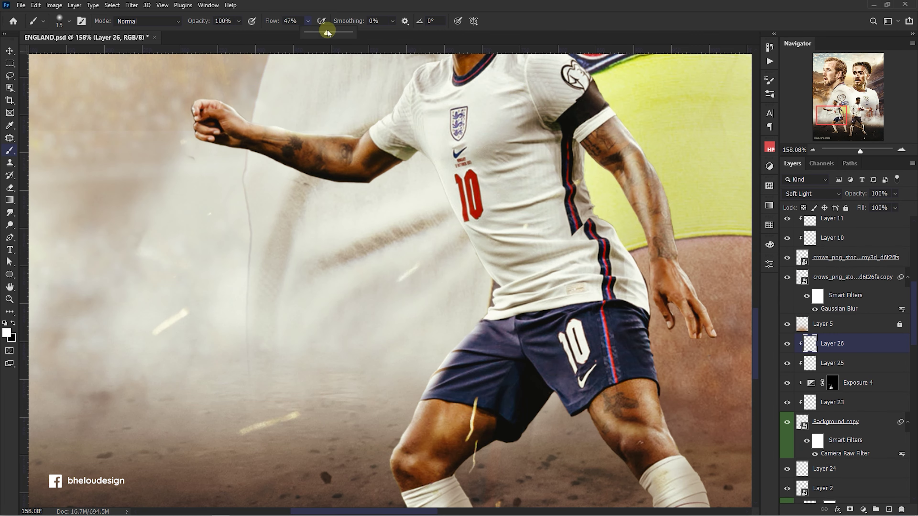
{"action": "key", "text": "bracketleft"}
{"action": "key", "text": "bracketleft"}
{"action": "key", "text": "bracketleft"}
{"action": "scroll", "coordinate": [479, 360], "scroll_direction": "up", "scroll_amount": 5}
Paint light Soft Light shading strokes along the number 10 player's shorts folds and arms
{"action": "left_click_drag", "start_coordinate": [458, 279], "coordinate": [398, 274]}
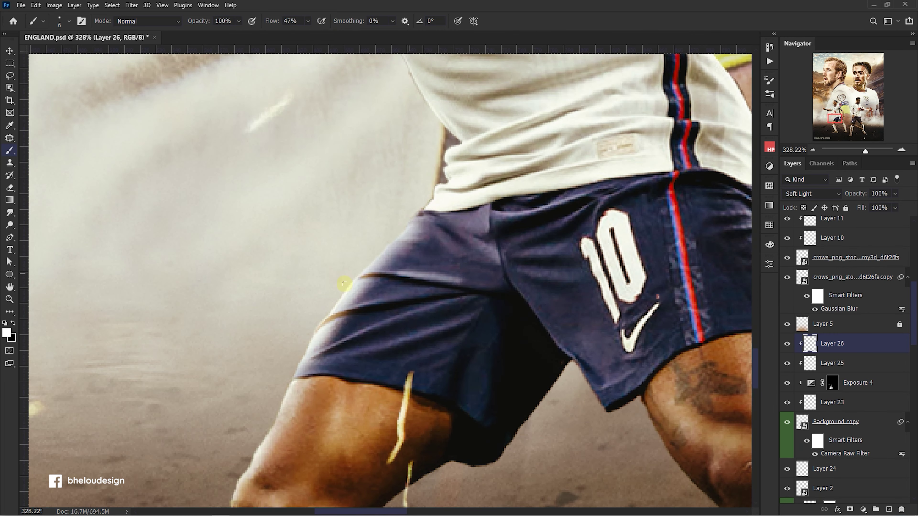
{"action": "key", "text": "bracketleft"}
{"action": "key", "text": "bracketleft"}
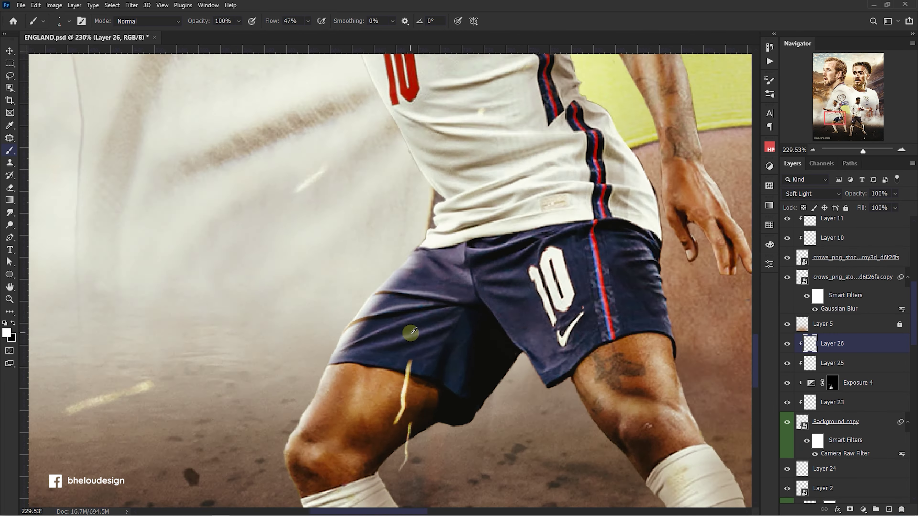
{"action": "scroll", "coordinate": [451, 313], "scroll_direction": "down", "scroll_amount": 2}
{"action": "left_click_drag", "start_coordinate": [451, 312], "coordinate": [333, 362]}
{"action": "mouse_move", "coordinate": [459, 335]}
{"action": "left_mouse_down"}
{"action": "mouse_move", "coordinate": [364, 355]}
{"action": "mouse_move", "coordinate": [447, 369]}
{"action": "left_mouse_up"}
{"action": "scroll", "coordinate": [447, 369], "scroll_direction": "down", "scroll_amount": 3}
{"action": "scroll", "coordinate": [584, 371], "scroll_direction": "up", "scroll_amount": 2}
{"action": "scroll", "coordinate": [581, 245], "scroll_direction": "up", "scroll_amount": 1}
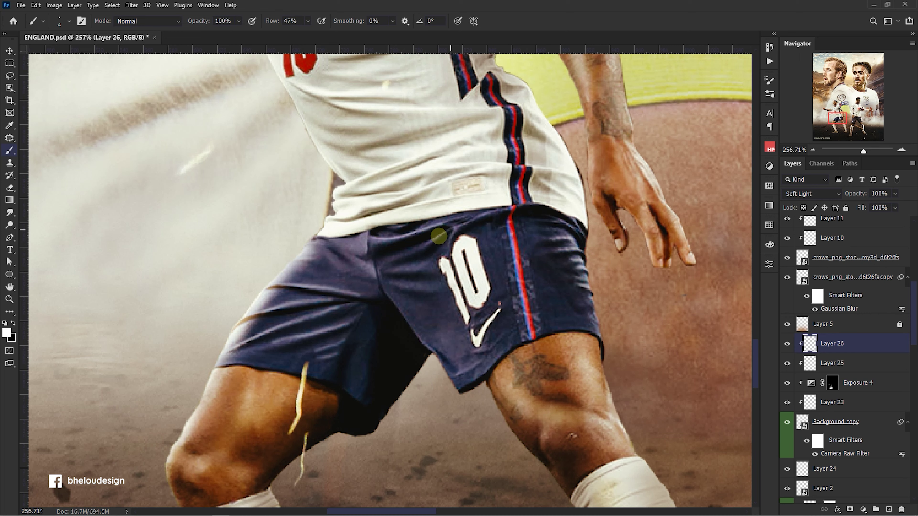
{"action": "scroll", "coordinate": [491, 231], "scroll_direction": "down", "scroll_amount": 5}
{"action": "scroll", "coordinate": [436, 275], "scroll_direction": "up", "scroll_amount": 7}
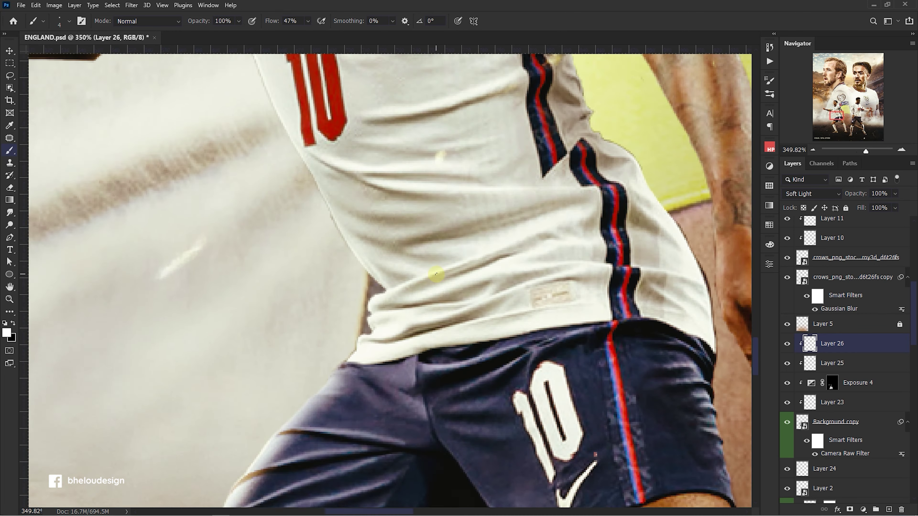
{"action": "scroll", "coordinate": [530, 283], "scroll_direction": "up", "scroll_amount": 3}
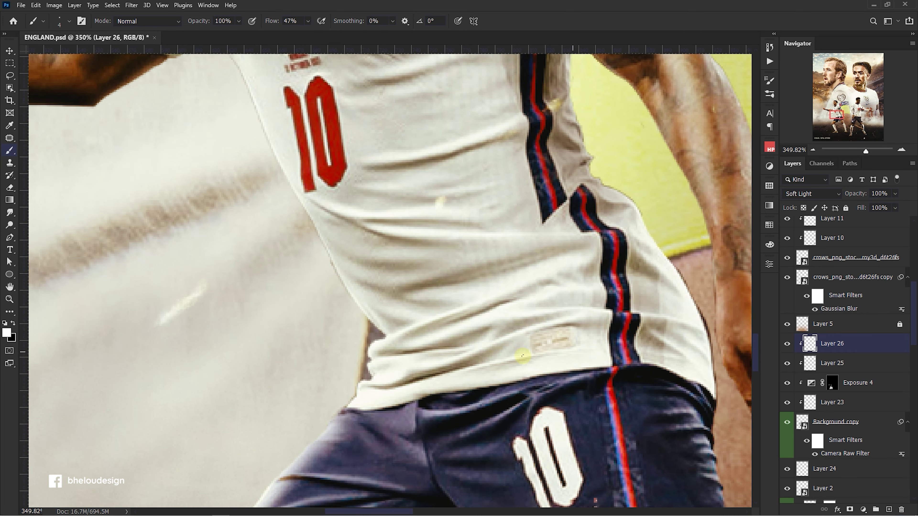
{"action": "scroll", "coordinate": [523, 356], "scroll_direction": "down", "scroll_amount": 5}
{"action": "scroll", "coordinate": [475, 352], "scroll_direction": "up", "scroll_amount": 6}
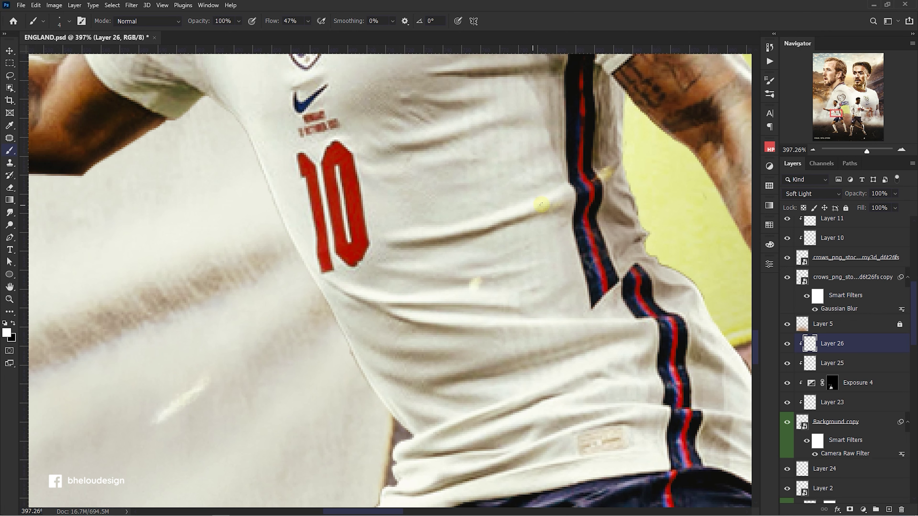
{"action": "scroll", "coordinate": [518, 120], "scroll_direction": "down", "scroll_amount": 5}
{"action": "scroll", "coordinate": [485, 180], "scroll_direction": "up", "scroll_amount": 2}
{"action": "scroll", "coordinate": [567, 199], "scroll_direction": "down", "scroll_amount": 2}
{"action": "scroll", "coordinate": [567, 200], "scroll_direction": "up", "scroll_amount": 3}
{"action": "scroll", "coordinate": [553, 221], "scroll_direction": "up", "scroll_amount": 2}
{"action": "scroll", "coordinate": [539, 205], "scroll_direction": "down", "scroll_amount": 3}
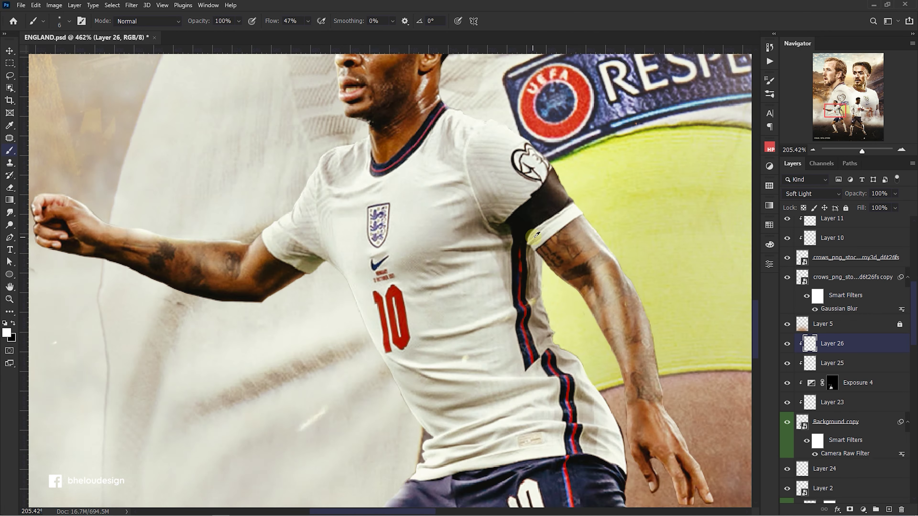
{"action": "scroll", "coordinate": [495, 202], "scroll_direction": "up", "scroll_amount": 3}
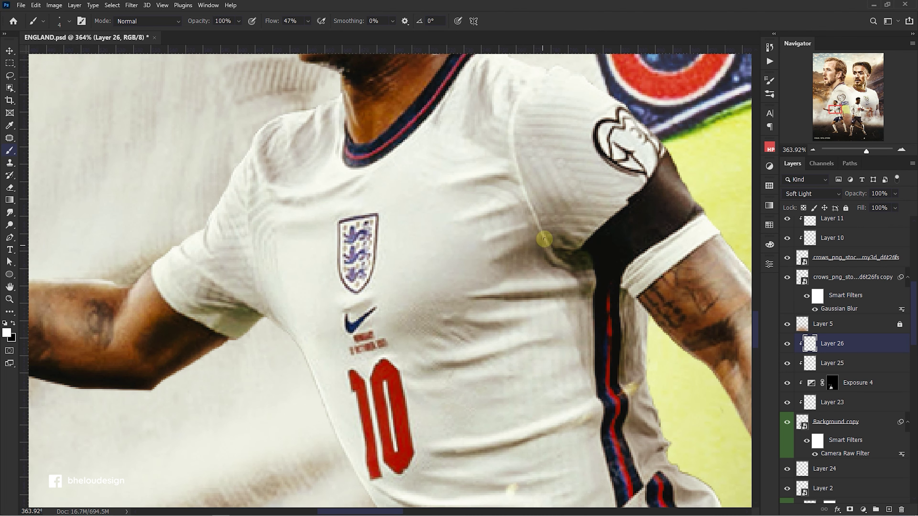
{"action": "scroll", "coordinate": [516, 238], "scroll_direction": "down", "scroll_amount": 5}
{"action": "scroll", "coordinate": [328, 241], "scroll_direction": "up", "scroll_amount": 1}
{"action": "scroll", "coordinate": [513, 207], "scroll_direction": "up", "scroll_amount": 5}
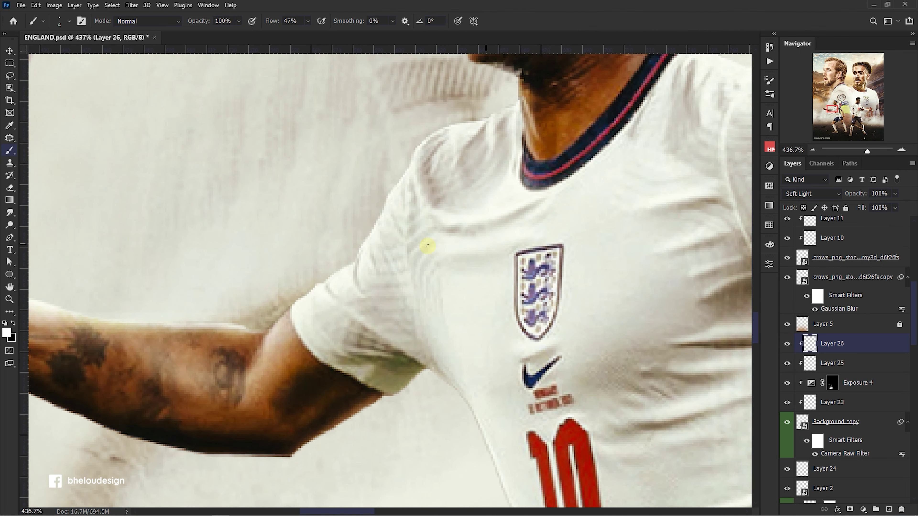
{"action": "scroll", "coordinate": [433, 228], "scroll_direction": "up", "scroll_amount": 1}
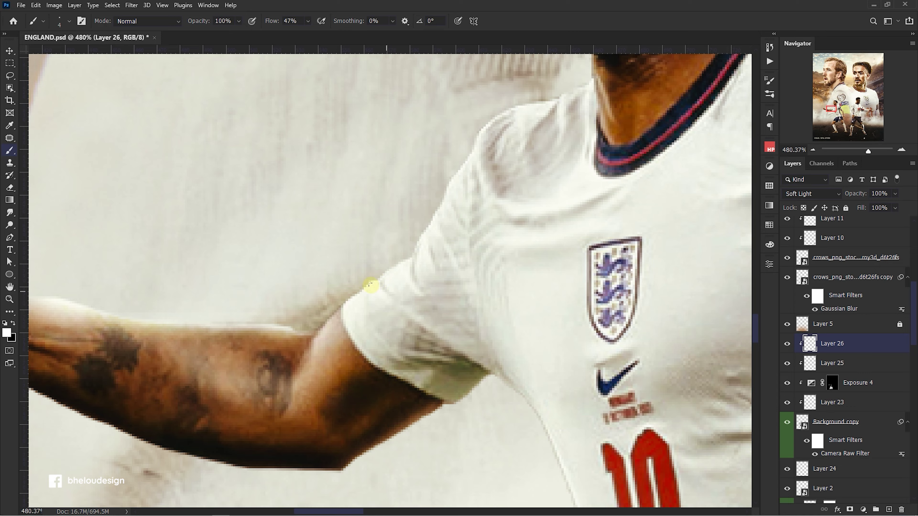
{"action": "scroll", "coordinate": [380, 291], "scroll_direction": "down", "scroll_amount": 3}
{"action": "scroll", "coordinate": [385, 303], "scroll_direction": "down", "scroll_amount": 1}
{"action": "scroll", "coordinate": [368, 318], "scroll_direction": "up", "scroll_amount": 2}
{"action": "scroll", "coordinate": [358, 328], "scroll_direction": "down", "scroll_amount": 5}
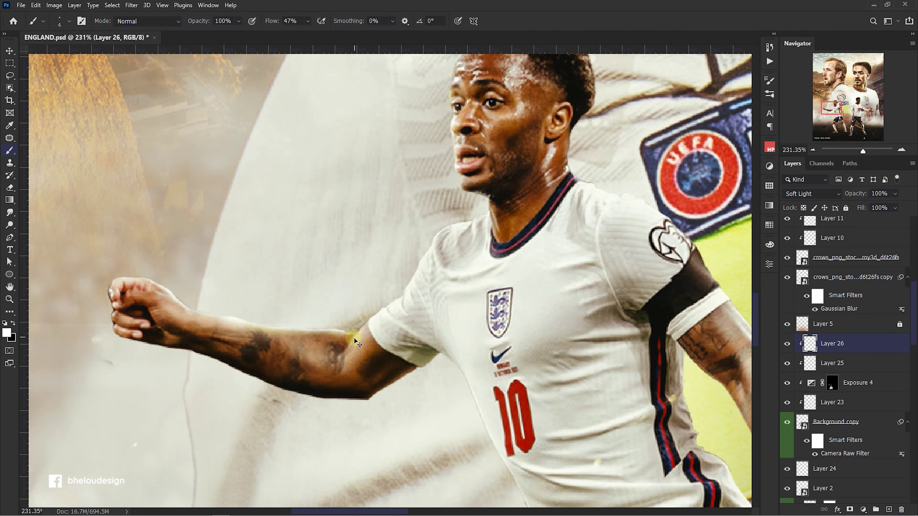
{"action": "scroll", "coordinate": [361, 347], "scroll_direction": "down", "scroll_amount": 1}
{"action": "scroll", "coordinate": [473, 246], "scroll_direction": "up", "scroll_amount": 2}
{"action": "scroll", "coordinate": [444, 233], "scroll_direction": "up", "scroll_amount": 2}
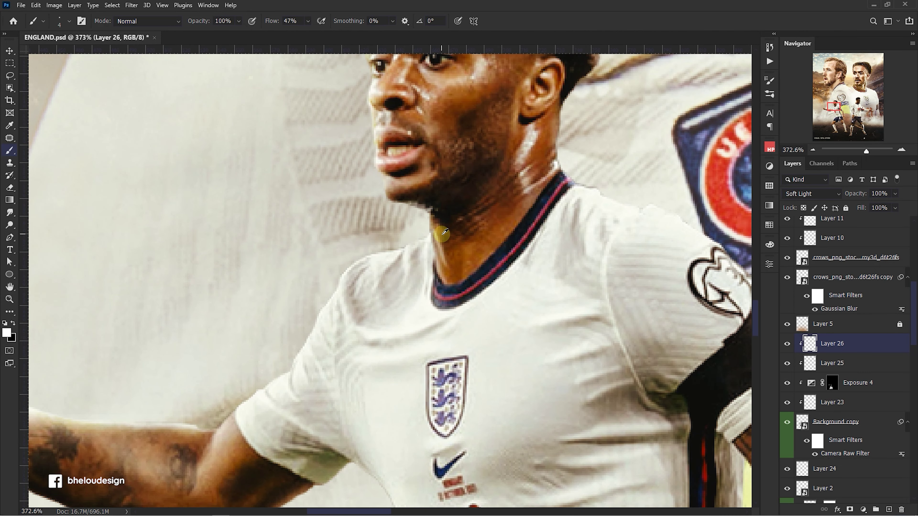
{"action": "scroll", "coordinate": [433, 242], "scroll_direction": "down", "scroll_amount": 5}
Toggle Layer 26's visibility to compare before and after, then select Background copy
{"action": "left_click", "coordinate": [787, 344]}
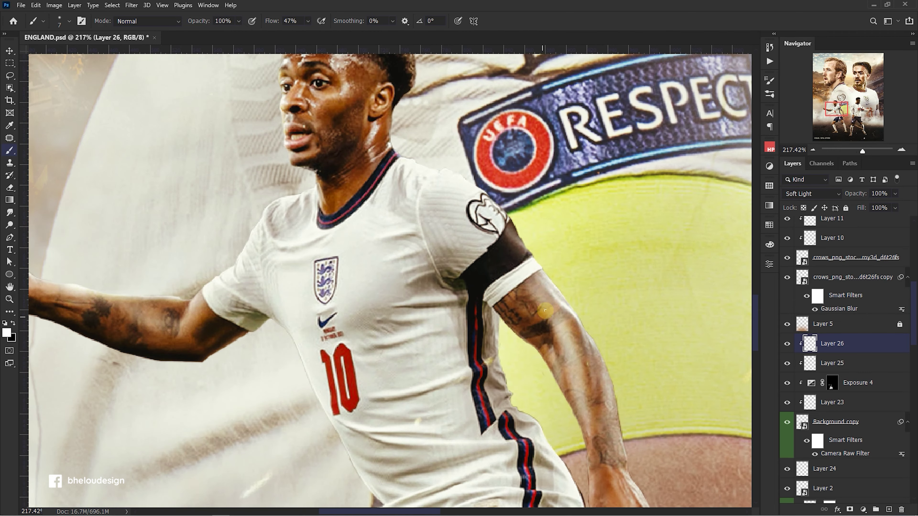
{"action": "scroll", "coordinate": [459, 217], "scroll_direction": "down", "scroll_amount": 3}
{"action": "scroll", "coordinate": [542, 326], "scroll_direction": "up", "scroll_amount": 3}
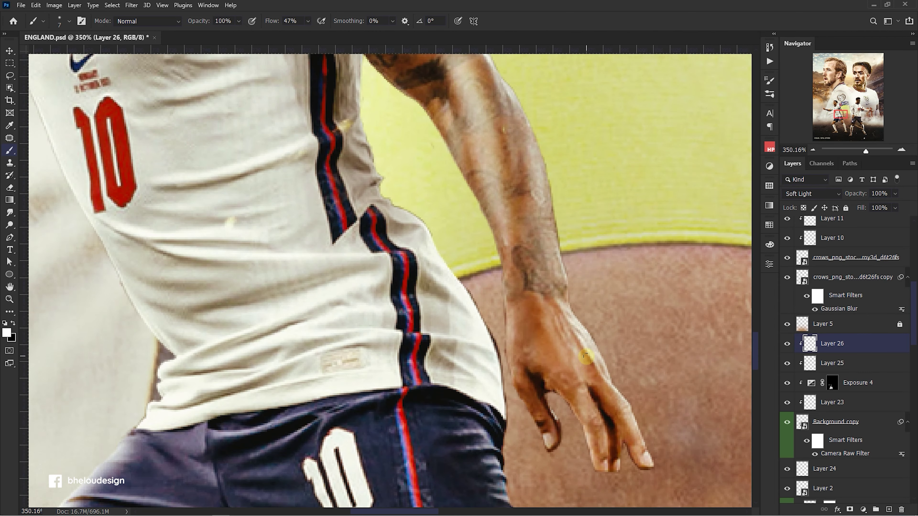
{"action": "scroll", "coordinate": [577, 360], "scroll_direction": "down", "scroll_amount": 2}
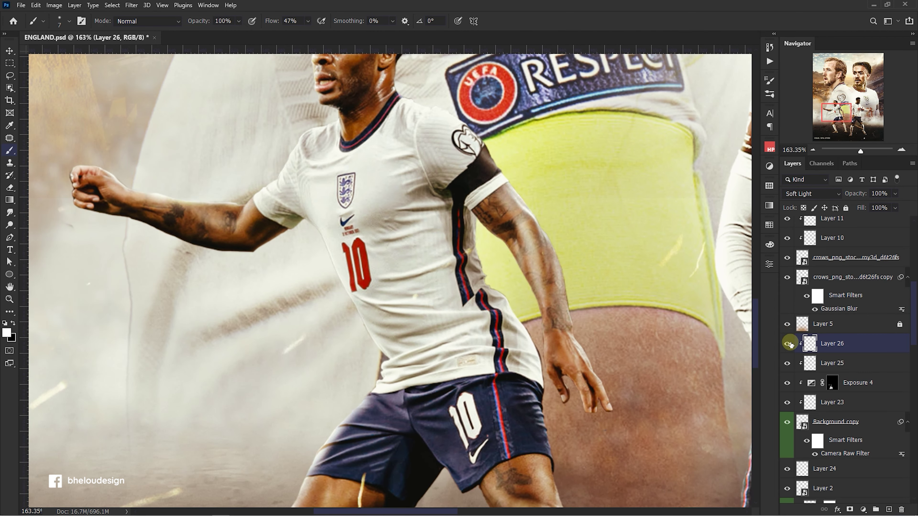
{"action": "scroll", "coordinate": [540, 348], "scroll_direction": "up", "scroll_amount": 2}
{"action": "left_click", "coordinate": [817, 429]}
{"action": "scroll", "coordinate": [782, 404], "scroll_direction": "down", "scroll_amount": 1}
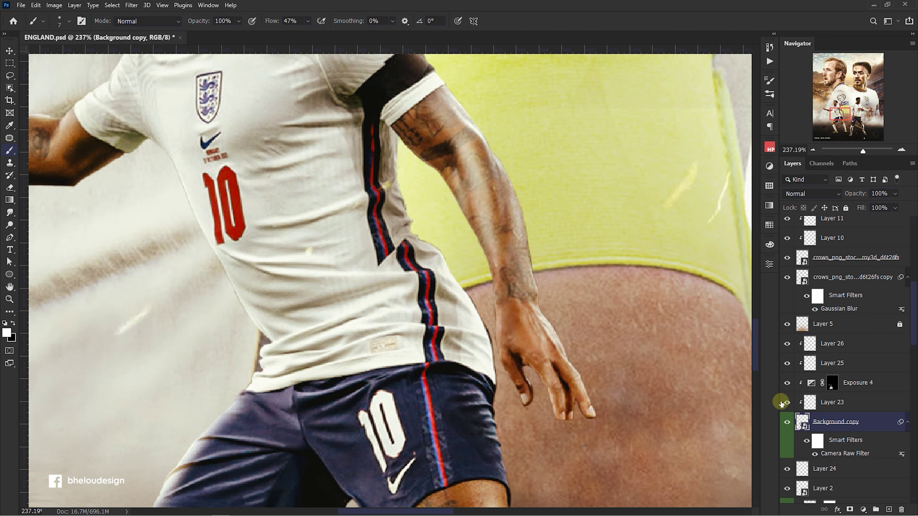
Rasterize the Background copy player layer and erase its shirt edge at 100% eraser flow
{"action": "right_click", "coordinate": [838, 420]}
{"action": "left_click", "coordinate": [795, 317]}
{"action": "scroll", "coordinate": [466, 339], "scroll_direction": "up", "scroll_amount": 2}
{"action": "key", "text": "e"}
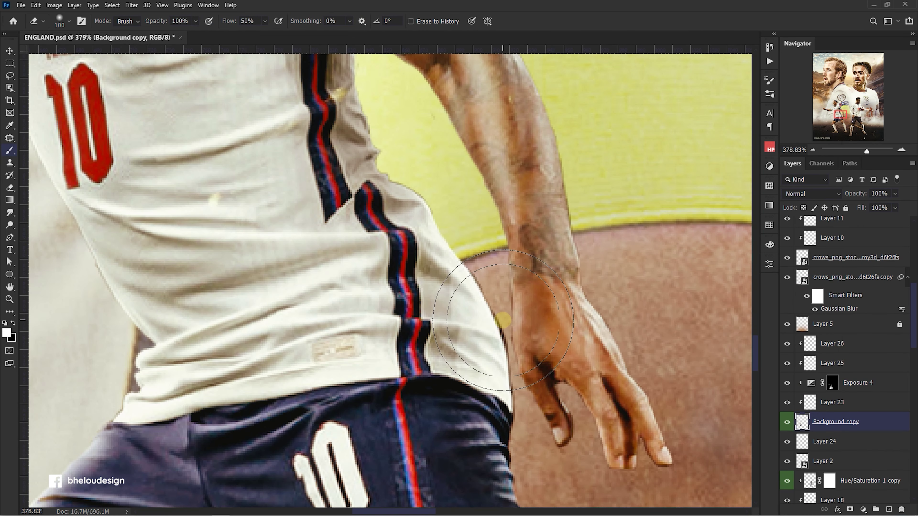
{"action": "key", "text": "bracketleft"}
{"action": "key", "text": "bracketleft"}
{"action": "key", "text": "bracketleft"}
{"action": "scroll", "coordinate": [488, 305], "scroll_direction": "up", "scroll_amount": 2}
{"action": "key", "text": "bracketright"}
{"action": "key", "text": "bracketright"}
{"action": "key", "text": "bracketright"}
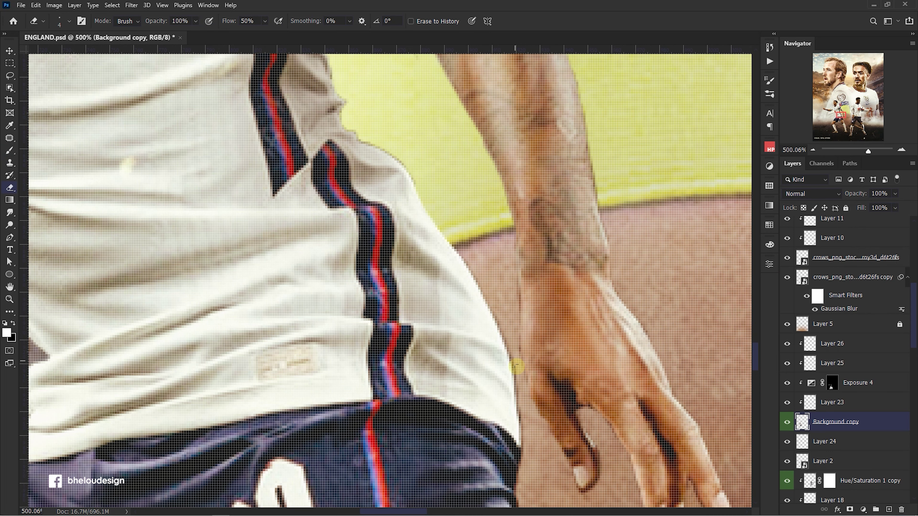
{"action": "scroll", "coordinate": [521, 420], "scroll_direction": "up", "scroll_amount": 1}
{"action": "scroll", "coordinate": [449, 231], "scroll_direction": "up", "scroll_amount": 3}
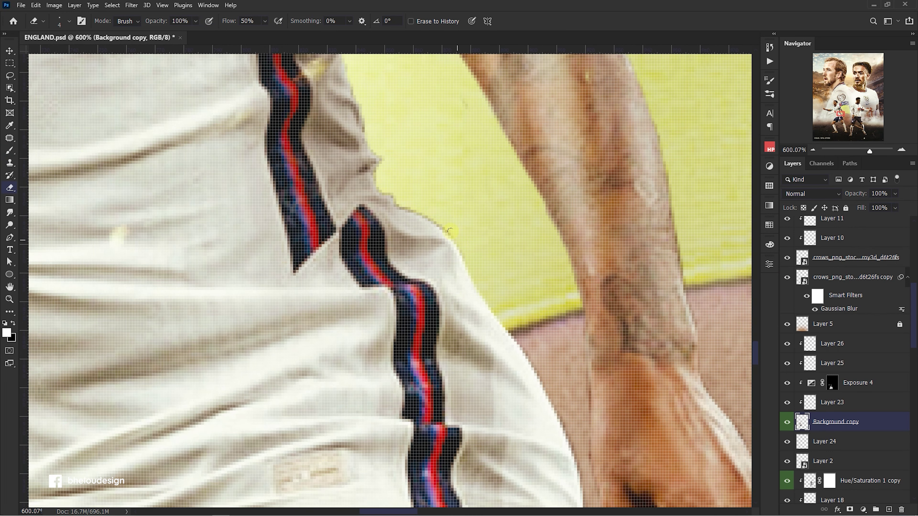
{"action": "key", "text": "shift+0"}
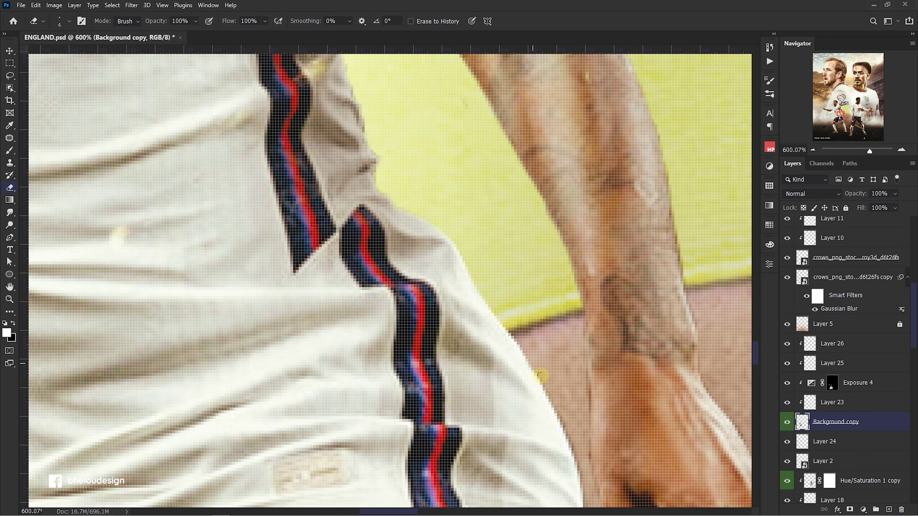
Fit the whole poster in the window and add new empty Layer 27 above Layer 26
{"action": "key", "text": "ctrl+0"}
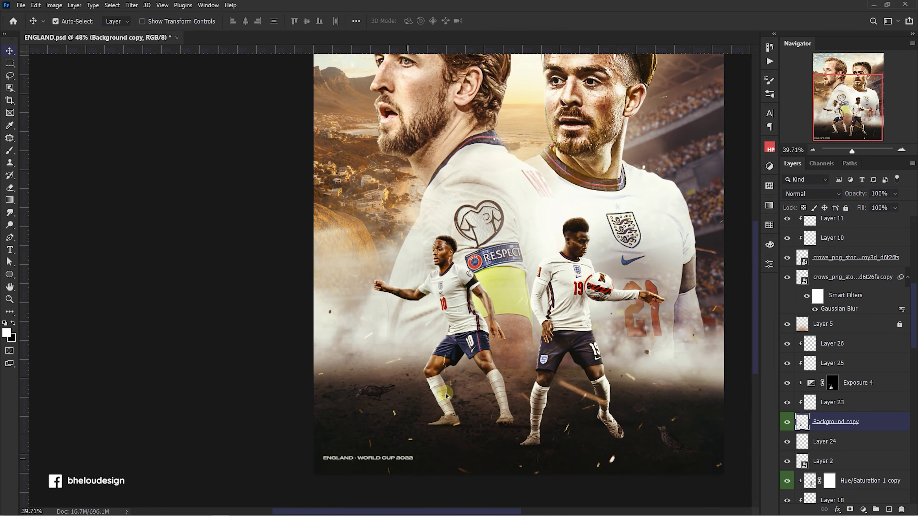
{"action": "scroll", "coordinate": [486, 394], "scroll_direction": "up", "scroll_amount": 2}
{"action": "left_click", "coordinate": [831, 382]}
{"action": "left_click", "coordinate": [789, 350]}
{"action": "left_click", "coordinate": [888, 509]}
Ready a smaller black-and-white Brush, then select the Color Lookup 1 adjustment with the Move tool
{"action": "key", "text": "b"}
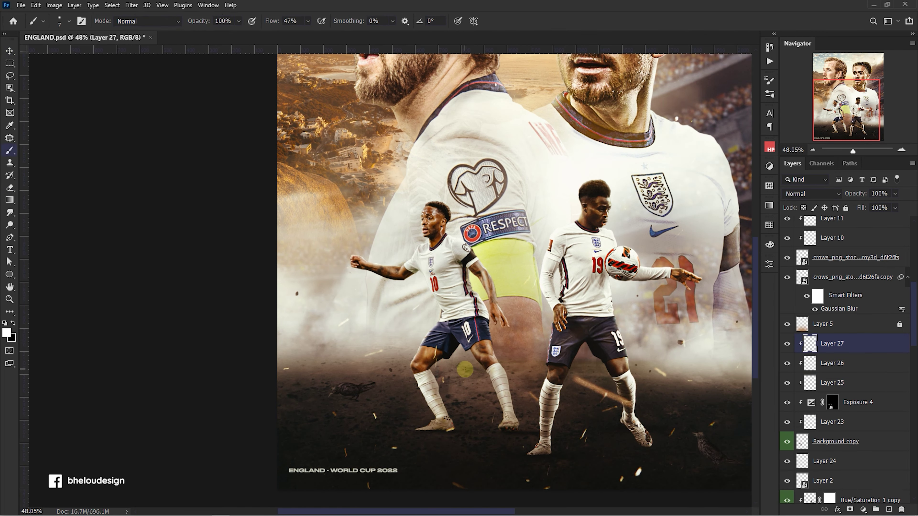
{"action": "key", "text": "x"}
{"action": "key", "text": "bracketleft"}
{"action": "scroll", "coordinate": [391, 384], "scroll_direction": "down", "scroll_amount": 2}
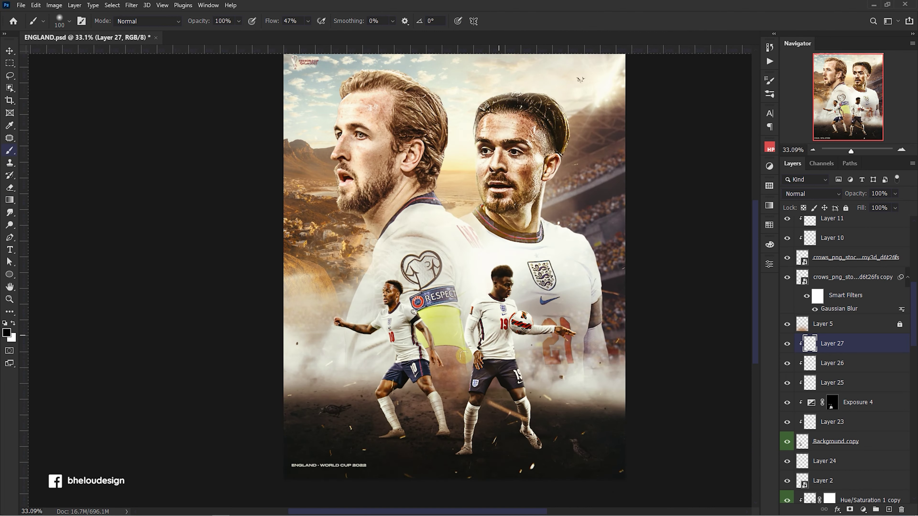
{"action": "key", "text": "v"}
{"action": "scroll", "coordinate": [430, 335], "scroll_direction": "down", "scroll_amount": 2}
{"action": "scroll", "coordinate": [430, 336], "scroll_direction": "up", "scroll_amount": 1}
{"action": "scroll", "coordinate": [845, 325], "scroll_direction": "up", "scroll_amount": 5}
{"action": "left_click", "coordinate": [824, 245]}
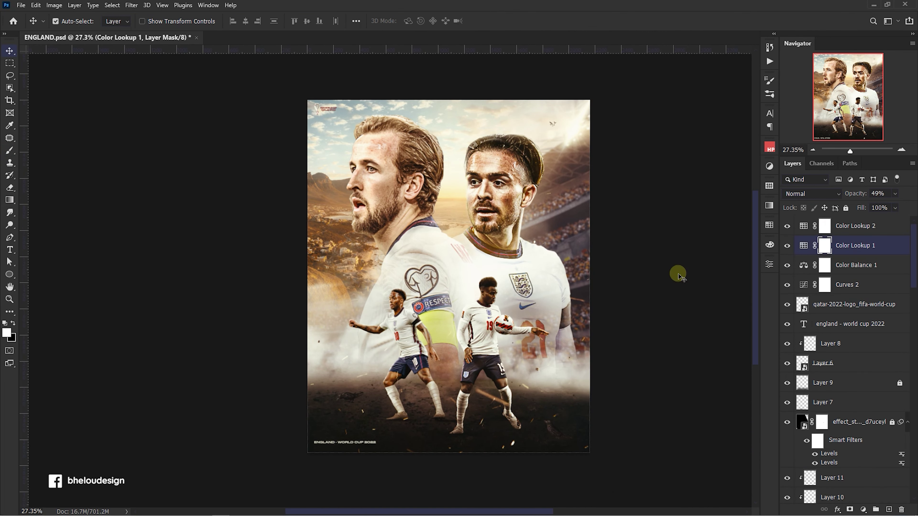
In Curves 2, nudge the upper Red channel curve point slightly down and close Properties
{"action": "left_click", "coordinate": [804, 285]}
{"action": "left_click", "coordinate": [769, 264]}
{"action": "left_click", "coordinate": [688, 306]}
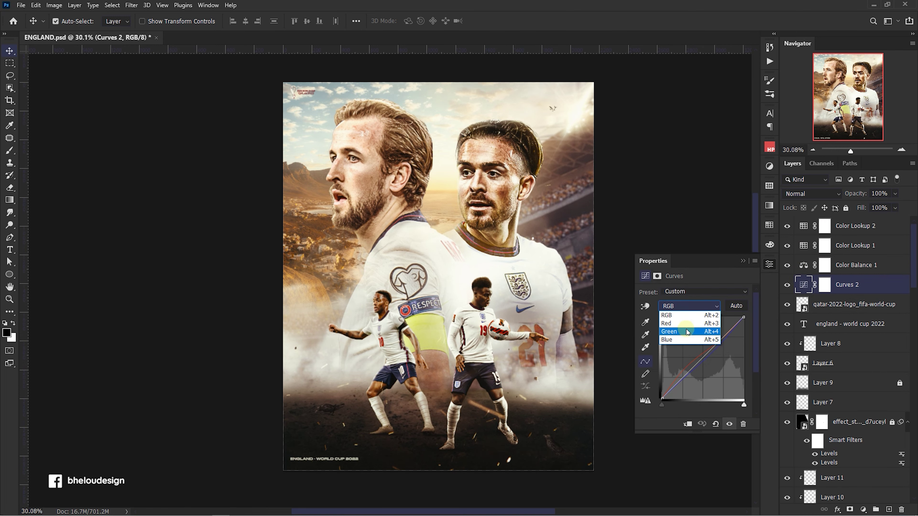
{"action": "left_click", "coordinate": [686, 324]}
{"action": "left_click", "coordinate": [731, 330]}
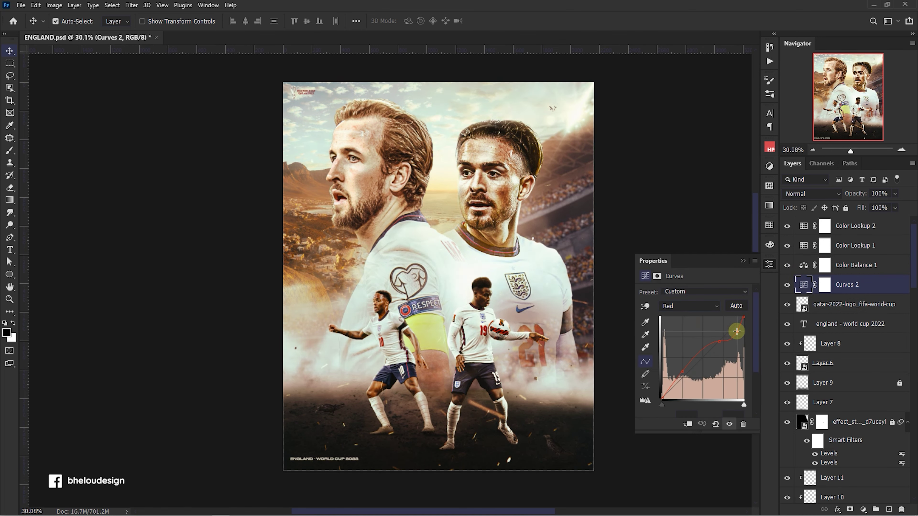
{"action": "left_click_drag", "start_coordinate": [732, 332], "coordinate": [731, 334]}
{"action": "scroll", "coordinate": [732, 334], "scroll_direction": "left", "scroll_amount": 1}
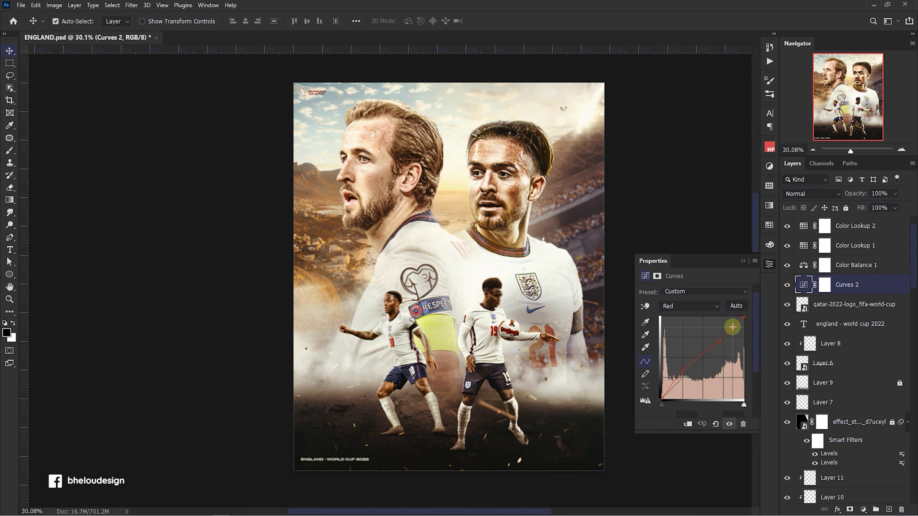
{"action": "left_click", "coordinate": [770, 264]}
{"action": "left_click", "coordinate": [609, 113]}
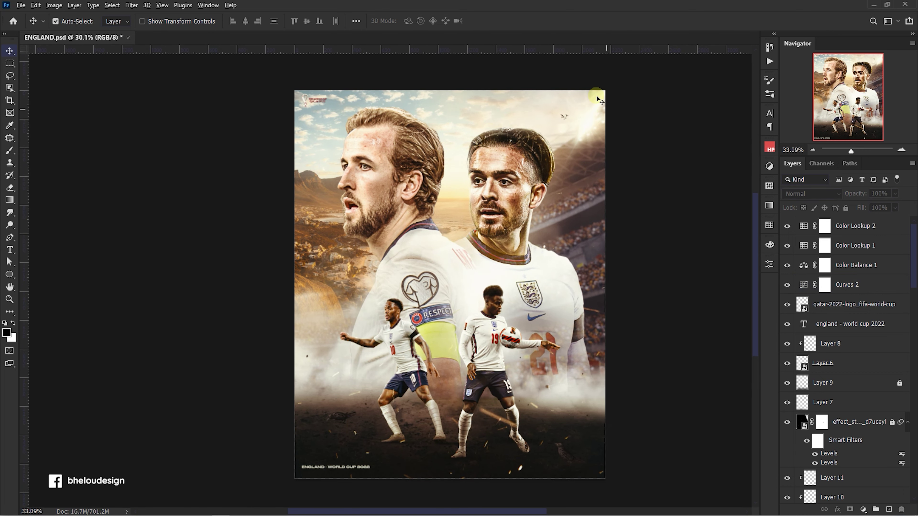
Rotate the bird flock in the sky with Free Transform and commit it
{"action": "scroll", "coordinate": [608, 113], "scroll_direction": "up", "scroll_amount": 4}
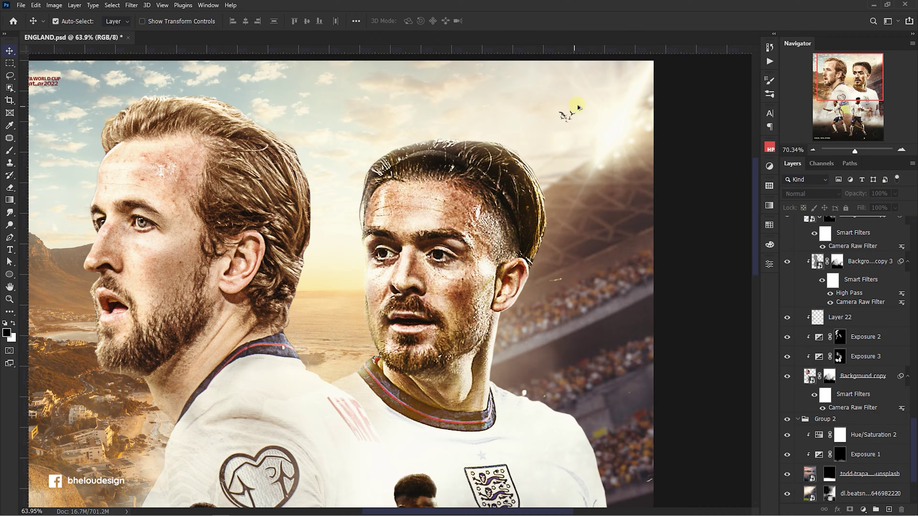
{"action": "scroll", "coordinate": [576, 107], "scroll_direction": "up", "scroll_amount": 3}
{"action": "left_click", "coordinate": [518, 196], "text": "ctrl"}
{"action": "key", "text": "ctrl+t"}
{"action": "left_click_drag", "start_coordinate": [529, 164], "coordinate": [524, 187]}
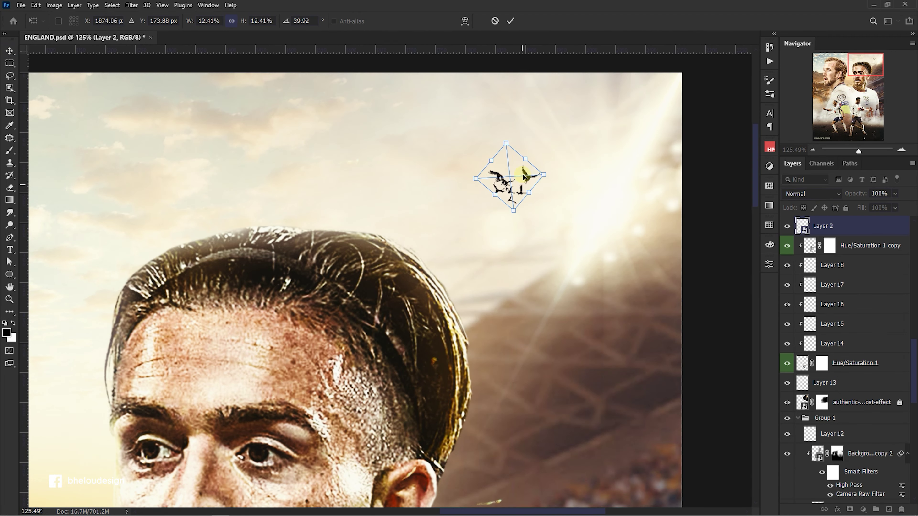
{"action": "right_click", "coordinate": [527, 154]}
{"action": "left_click", "coordinate": [561, 318]}
{"action": "left_click", "coordinate": [563, 328]}
Stamp all visible layers into merged Layer 28 at the top of the stack and select it
{"action": "scroll", "coordinate": [516, 216], "scroll_direction": "down", "scroll_amount": 5}
{"action": "scroll", "coordinate": [516, 216], "scroll_direction": "down", "scroll_amount": 1}
{"action": "scroll", "coordinate": [533, 420], "scroll_direction": "up", "scroll_amount": 3}
{"action": "scroll", "coordinate": [682, 431], "scroll_direction": "up", "scroll_amount": 2}
{"action": "scroll", "coordinate": [136, 297], "scroll_direction": "up", "scroll_amount": 2}
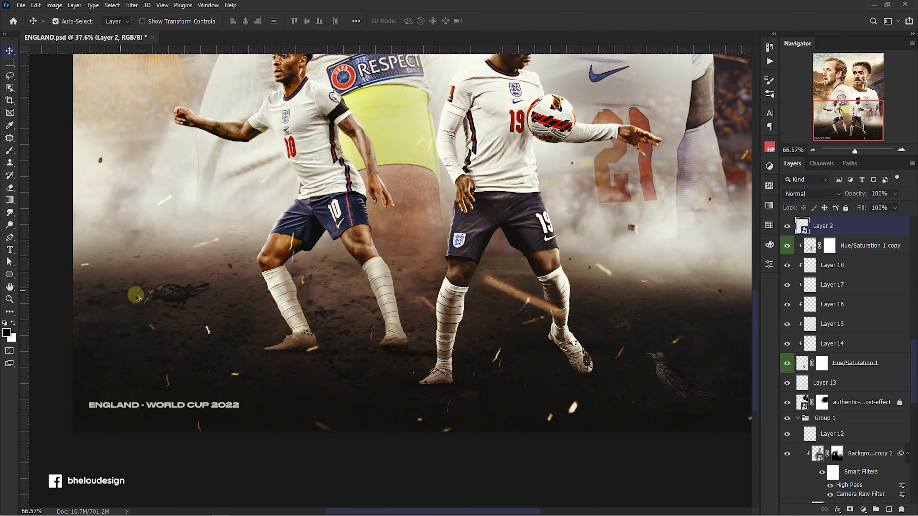
{"action": "scroll", "coordinate": [361, 282], "scroll_direction": "up", "scroll_amount": 1}
{"action": "scroll", "coordinate": [441, 288], "scroll_direction": "down", "scroll_amount": 5}
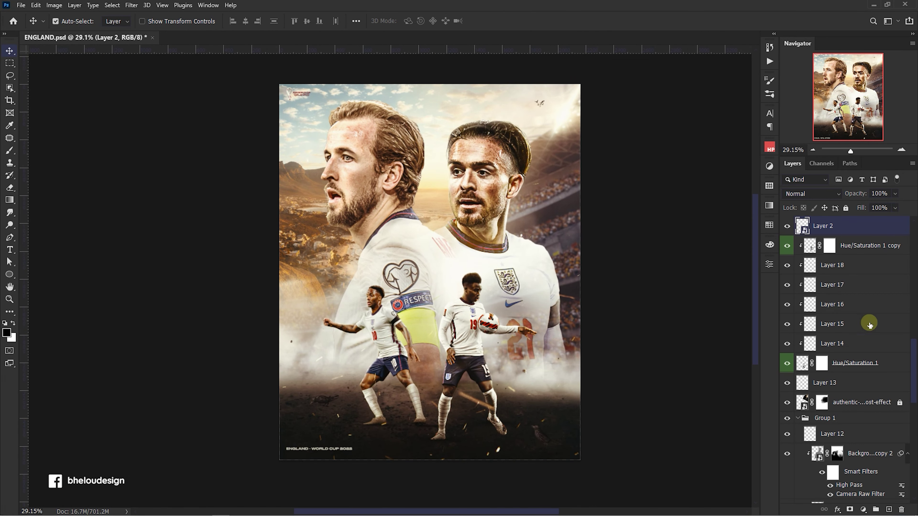
{"action": "scroll", "coordinate": [869, 323], "scroll_direction": "up", "scroll_amount": 10}
{"action": "left_click", "coordinate": [862, 245]}
{"action": "key", "text": "ctrl+shift+alt+e"}
{"action": "left_click", "coordinate": [630, 273]}
{"action": "scroll", "coordinate": [573, 282], "scroll_direction": "up", "scroll_amount": 1}
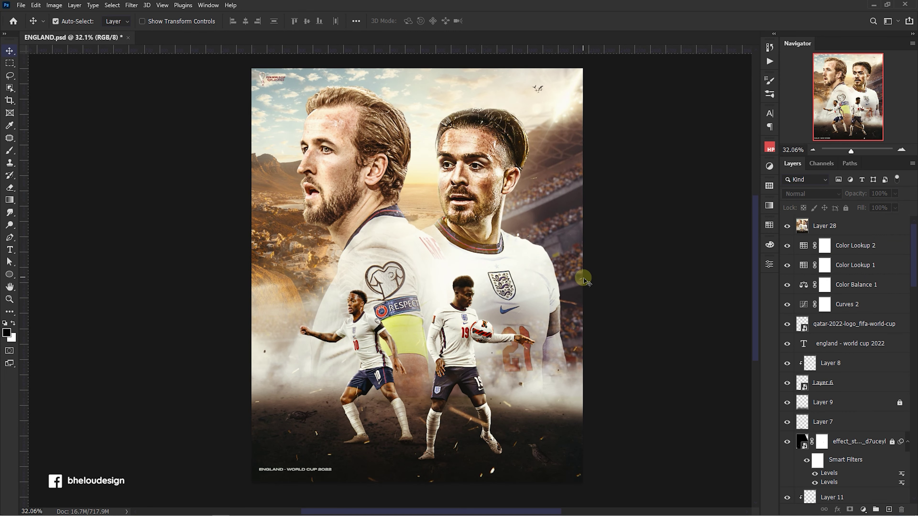
{"action": "left_click", "coordinate": [840, 233]}
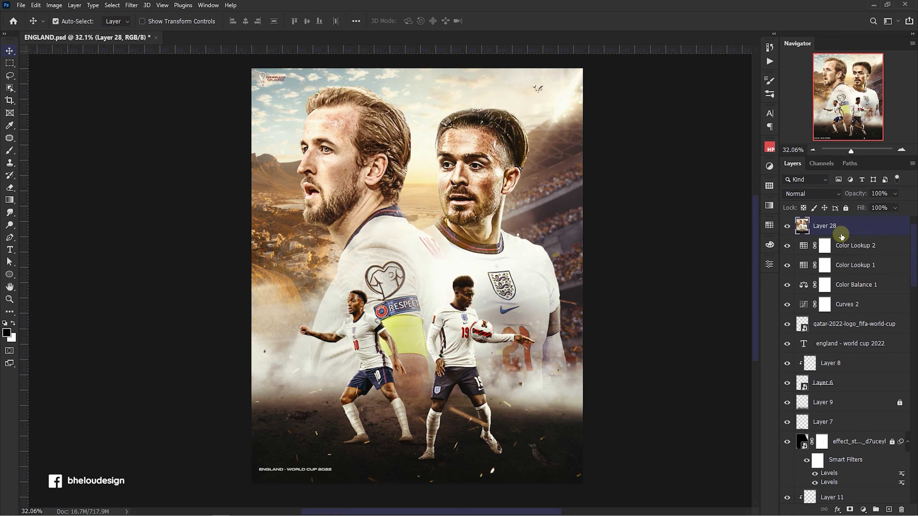
In Camera Raw Basic, set Whites +20, Blacks +44, Clarity -11 and Saturation -6
{"action": "key", "text": "ctrl+shift+a"}
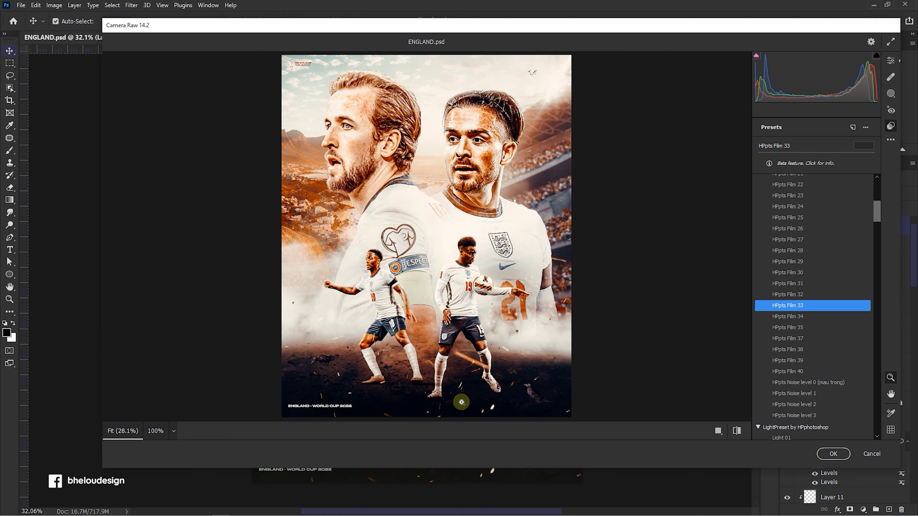
{"action": "left_click", "coordinate": [891, 60]}
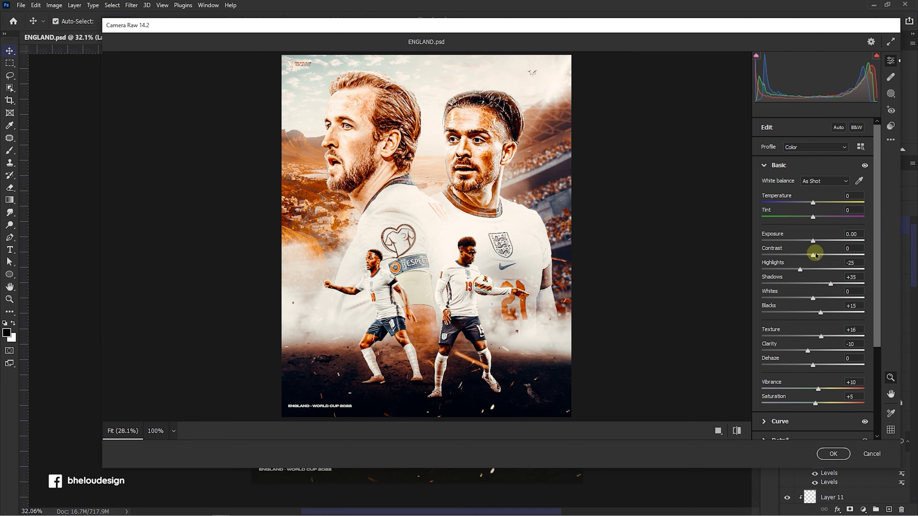
{"action": "left_click_drag", "start_coordinate": [819, 298], "coordinate": [837, 313]}
{"action": "left_click", "coordinate": [386, 344]}
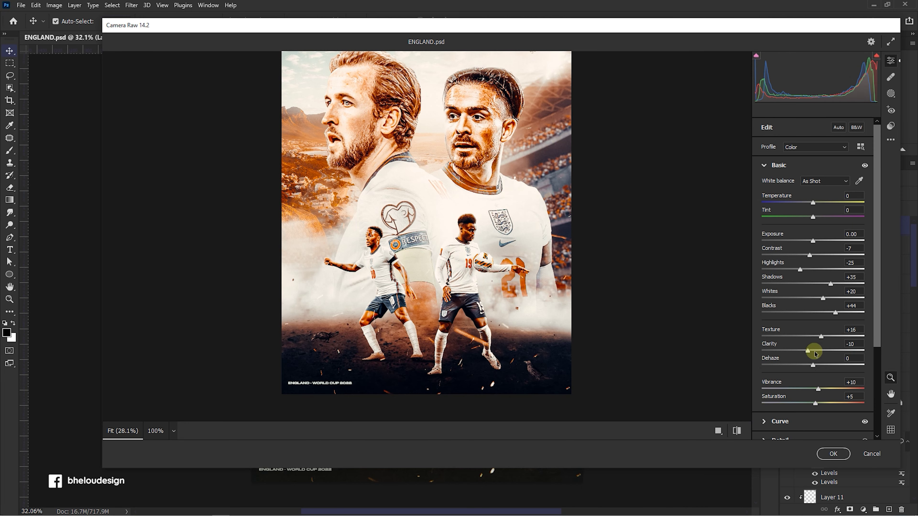
{"action": "mouse_move", "coordinate": [815, 354]}
{"action": "left_mouse_down"}
{"action": "mouse_move", "coordinate": [804, 356]}
{"action": "mouse_move", "coordinate": [833, 341]}
{"action": "mouse_move", "coordinate": [821, 369]}
{"action": "left_mouse_up"}
{"action": "left_click_drag", "start_coordinate": [815, 403], "coordinate": [798, 404]}
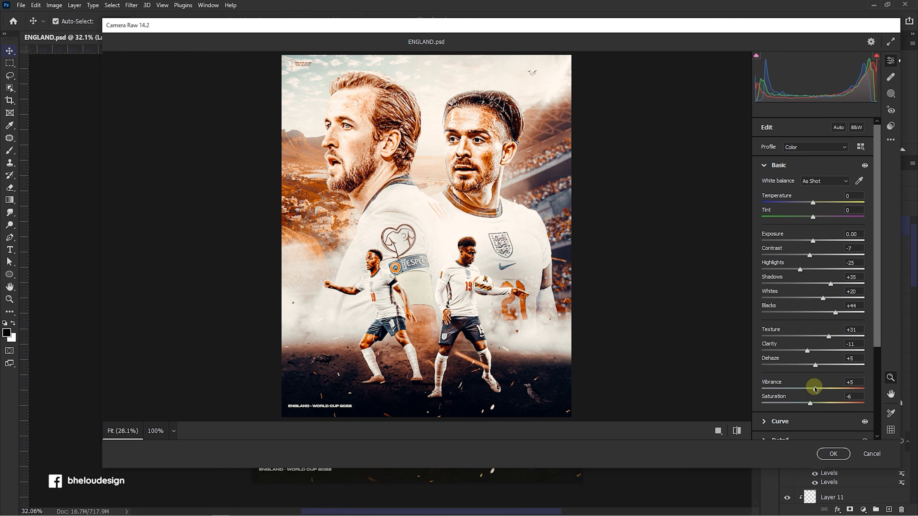
In Calibration, adjust Blue Primary saturation and lower Green Primary saturation and shift its hue
{"action": "scroll", "coordinate": [775, 352], "scroll_direction": "down", "scroll_amount": 3}
{"action": "left_click", "coordinate": [780, 431]}
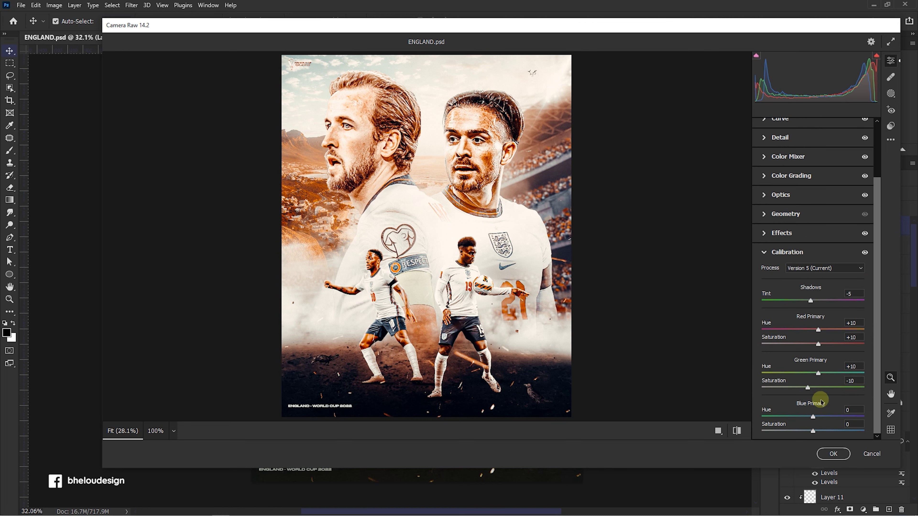
{"action": "mouse_move", "coordinate": [792, 431]}
{"action": "left_mouse_down"}
{"action": "mouse_move", "coordinate": [814, 433]}
{"action": "mouse_move", "coordinate": [812, 419]}
{"action": "left_mouse_up"}
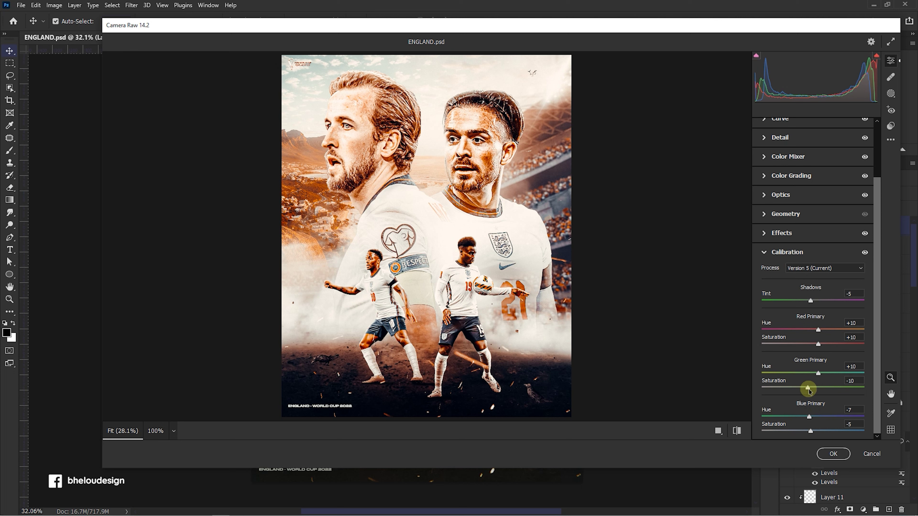
{"action": "left_click_drag", "start_coordinate": [807, 388], "coordinate": [808, 391]}
{"action": "left_click_drag", "start_coordinate": [822, 375], "coordinate": [812, 377]}
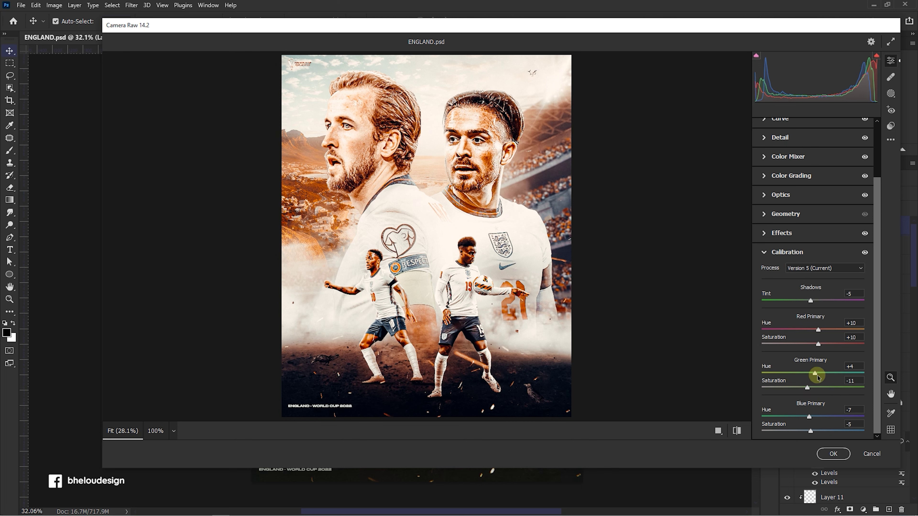
{"action": "scroll", "coordinate": [792, 362], "scroll_direction": "up", "scroll_amount": 3}
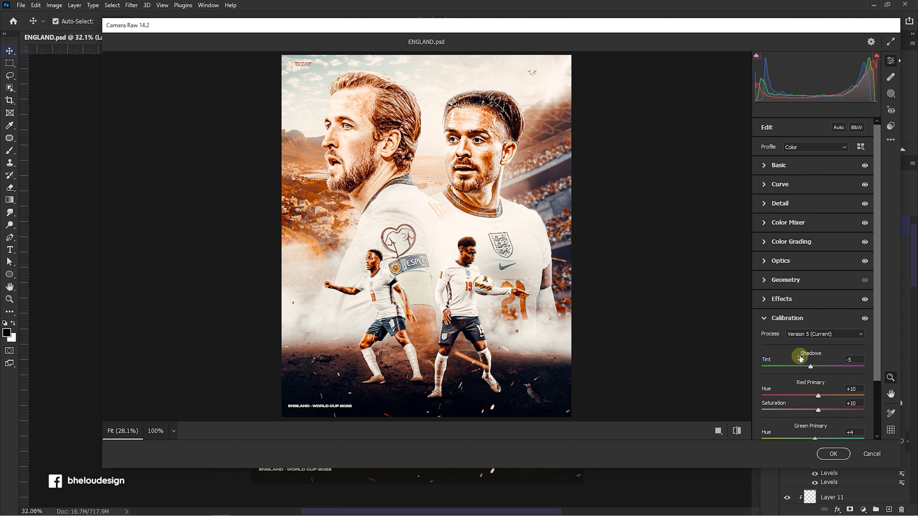
{"action": "left_click", "coordinate": [891, 131]}
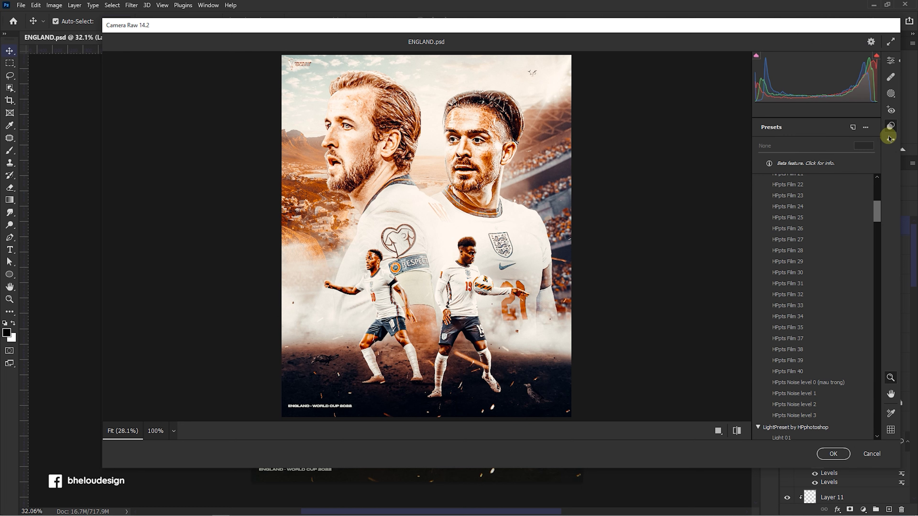
{"action": "left_click", "coordinate": [891, 96]}
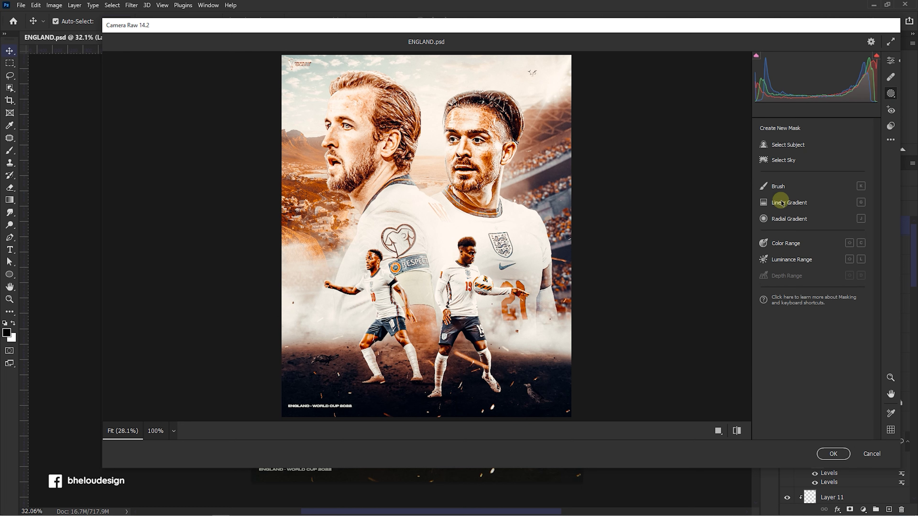
Draw a Radial Gradient mask shaped around the two players and hide its overlay
{"action": "left_click", "coordinate": [787, 219]}
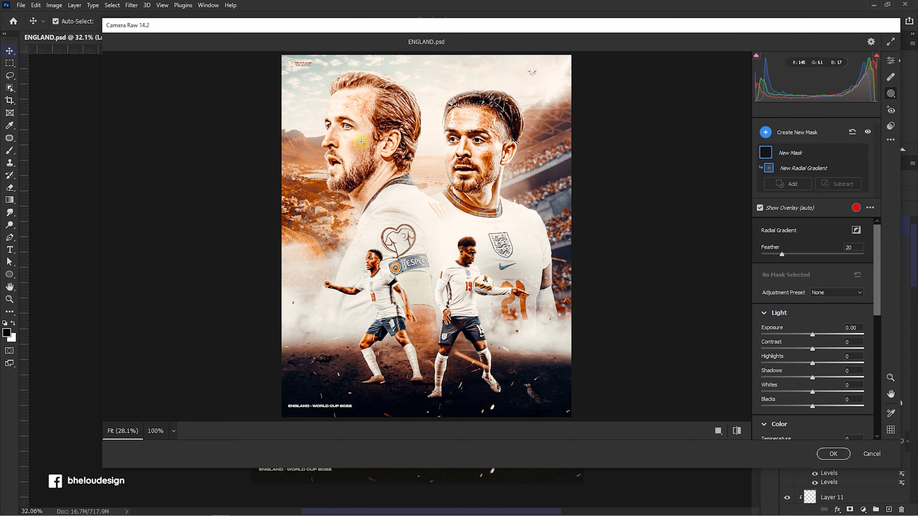
{"action": "left_click_drag", "start_coordinate": [359, 137], "coordinate": [192, 371]}
{"action": "left_click_drag", "start_coordinate": [361, 136], "coordinate": [421, 195]}
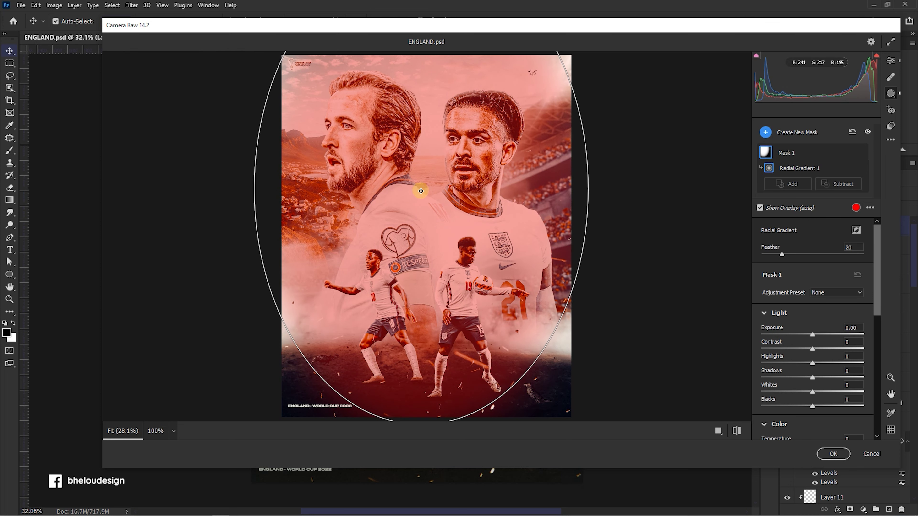
{"action": "key", "text": "ctrl+minus"}
{"action": "mouse_move", "coordinate": [420, 409]}
{"action": "left_mouse_down"}
{"action": "mouse_move", "coordinate": [421, 379]}
{"action": "mouse_move", "coordinate": [426, 395]}
{"action": "left_mouse_up"}
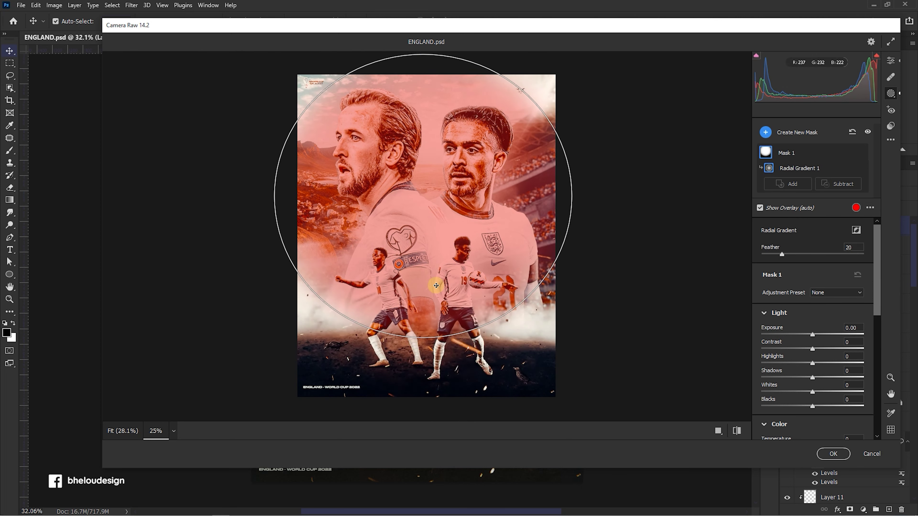
{"action": "left_click_drag", "start_coordinate": [582, 218], "coordinate": [553, 220]}
{"action": "left_click_drag", "start_coordinate": [381, 239], "coordinate": [379, 242]}
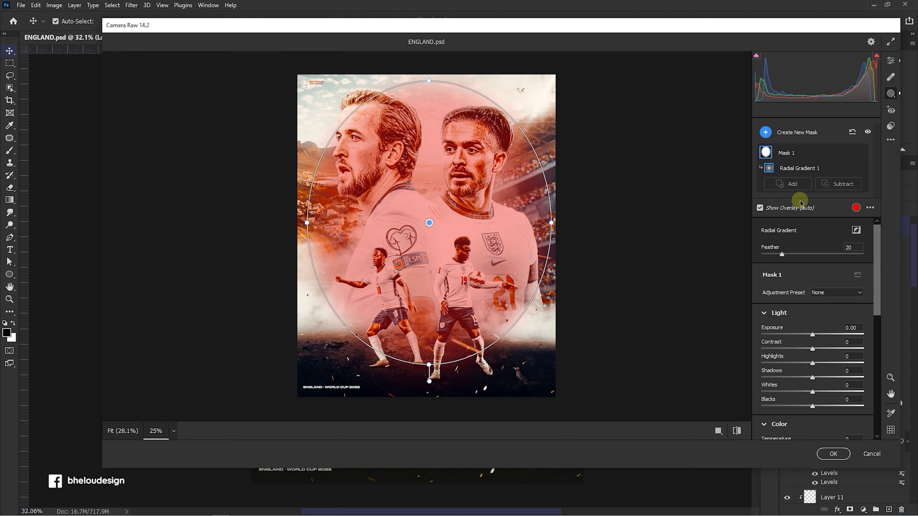
{"action": "left_click", "coordinate": [759, 208]}
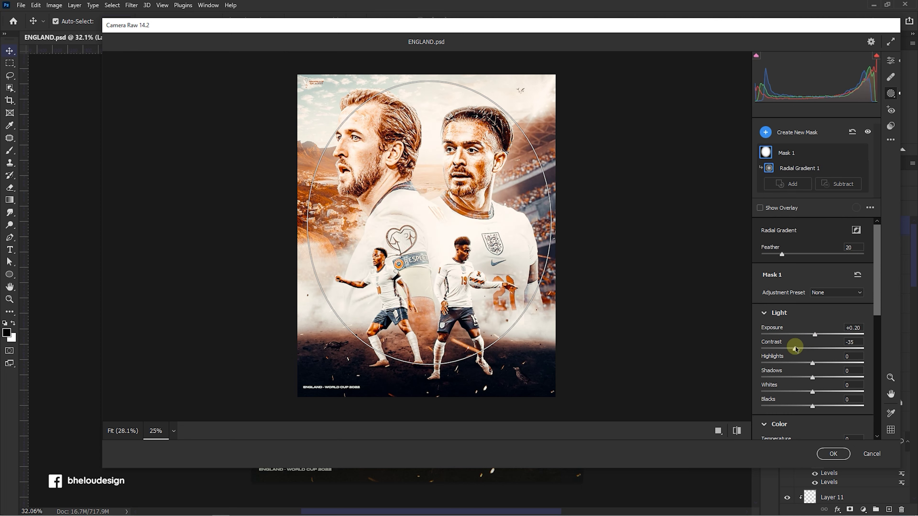
Give the masked area Exposure +0.10, Contrast -14, Highlights +10 and Whites -6
{"action": "left_click_drag", "start_coordinate": [805, 347], "coordinate": [778, 349]}
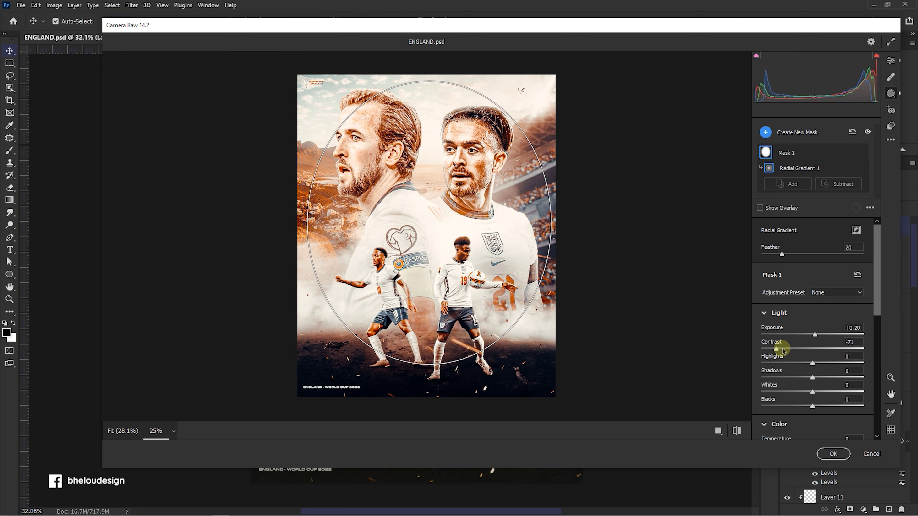
{"action": "left_click_drag", "start_coordinate": [777, 349], "coordinate": [787, 346]}
{"action": "scroll", "coordinate": [807, 349], "scroll_direction": "down", "scroll_amount": 1}
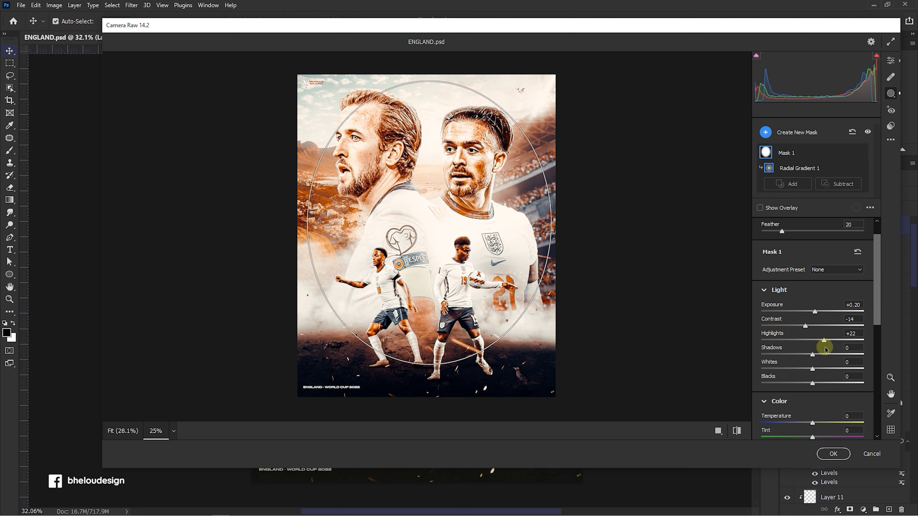
{"action": "scroll", "coordinate": [855, 361], "scroll_direction": "down", "scroll_amount": 2}
{"action": "left_click_drag", "start_coordinate": [812, 324], "coordinate": [803, 329]}
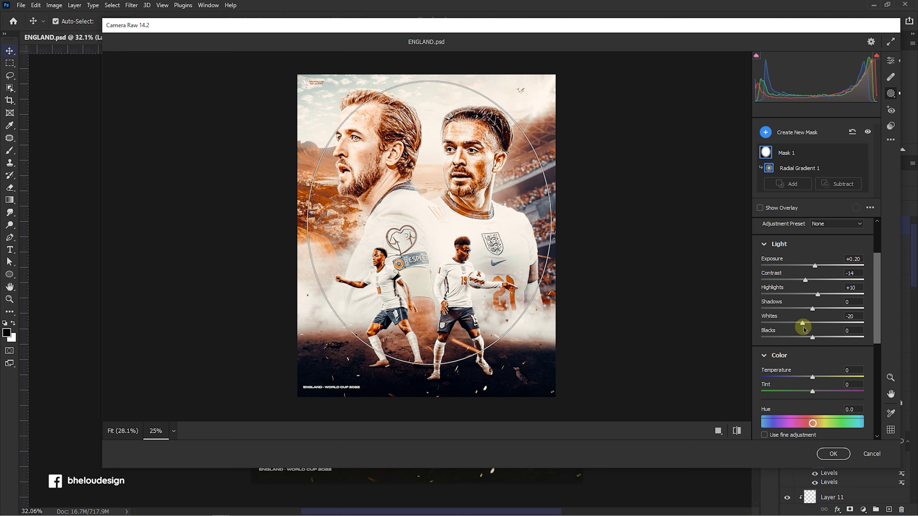
{"action": "mouse_move", "coordinate": [819, 270]}
{"action": "left_mouse_down"}
{"action": "mouse_move", "coordinate": [775, 281]}
{"action": "mouse_move", "coordinate": [829, 280]}
{"action": "mouse_move", "coordinate": [799, 285]}
{"action": "left_mouse_up"}
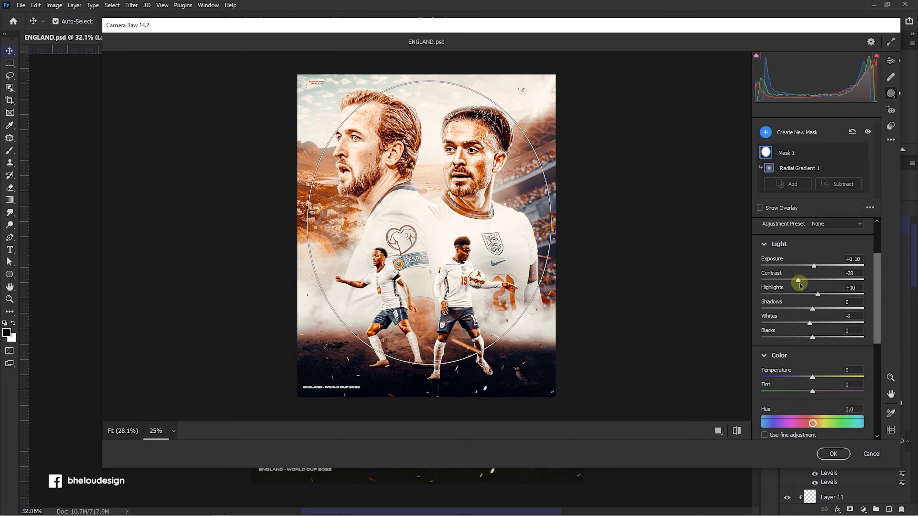
{"action": "left_click", "coordinate": [890, 61]}
Set Detail sharpening to 63 with Masking 61, raise Noise Reduction, and apply Camera Raw
{"action": "scroll", "coordinate": [774, 300], "scroll_direction": "down", "scroll_amount": 1}
{"action": "scroll", "coordinate": [773, 297], "scroll_direction": "down", "scroll_amount": 1}
{"action": "left_click", "coordinate": [770, 233]}
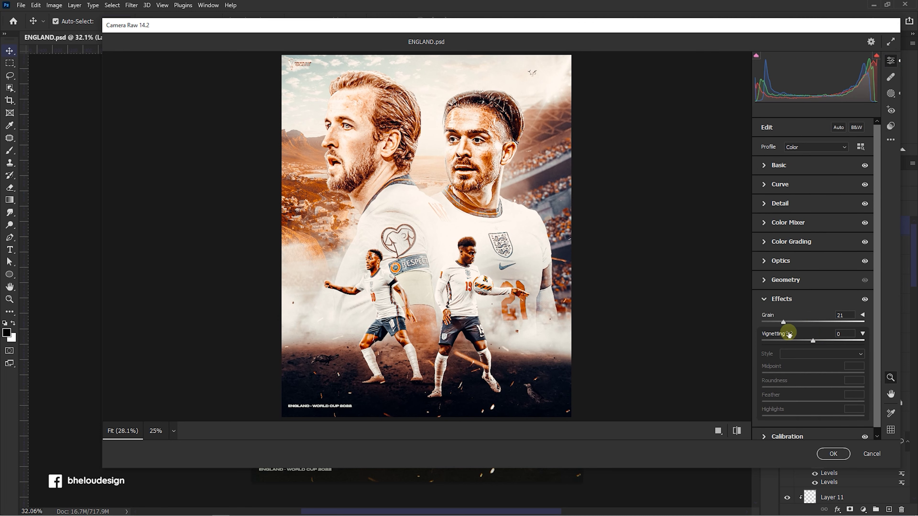
{"action": "left_click", "coordinate": [761, 210]}
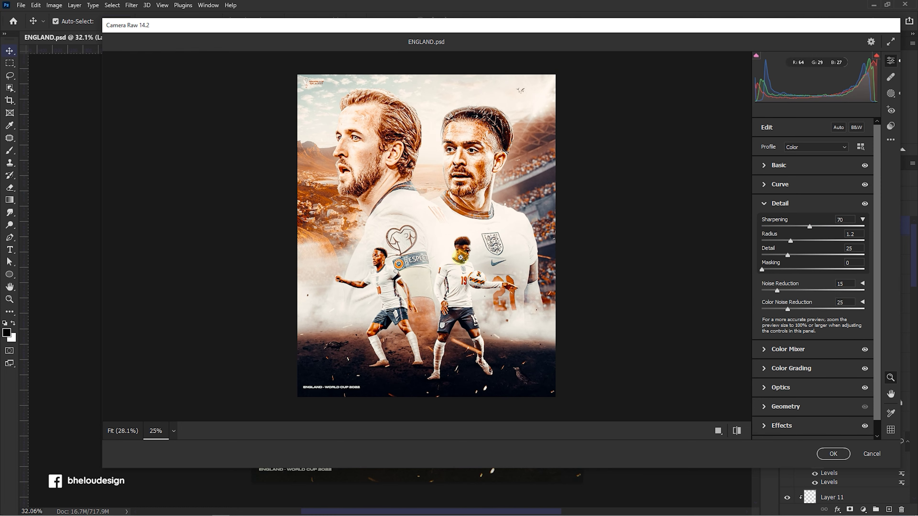
{"action": "left_click_drag", "start_coordinate": [459, 256], "coordinate": [455, 246]}
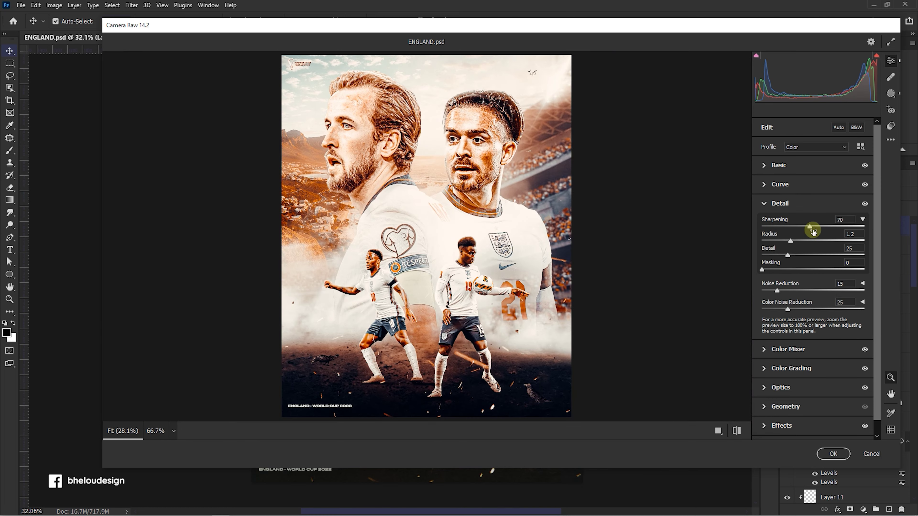
{"action": "left_click_drag", "start_coordinate": [762, 270], "coordinate": [824, 270]}
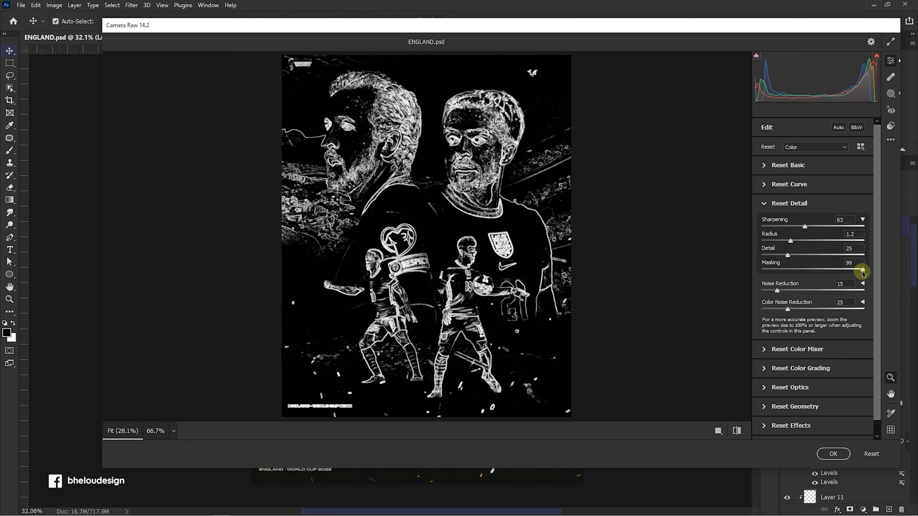
{"action": "left_click", "coordinate": [364, 187]}
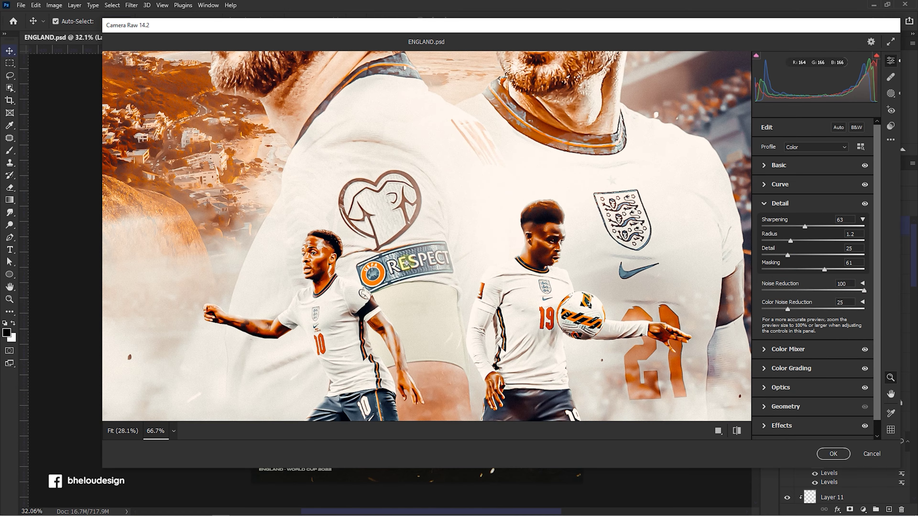
{"action": "left_click_drag", "start_coordinate": [721, 279], "coordinate": [865, 292]}
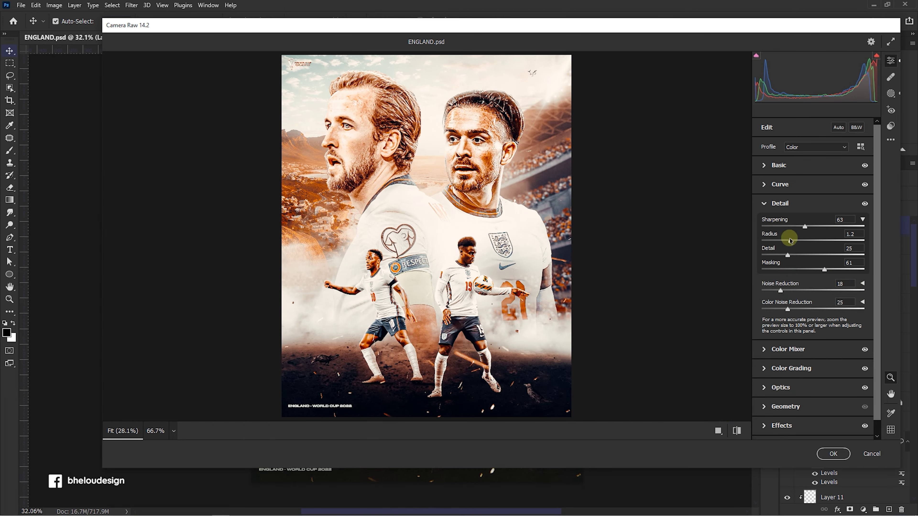
{"action": "left_click", "coordinate": [890, 126]}
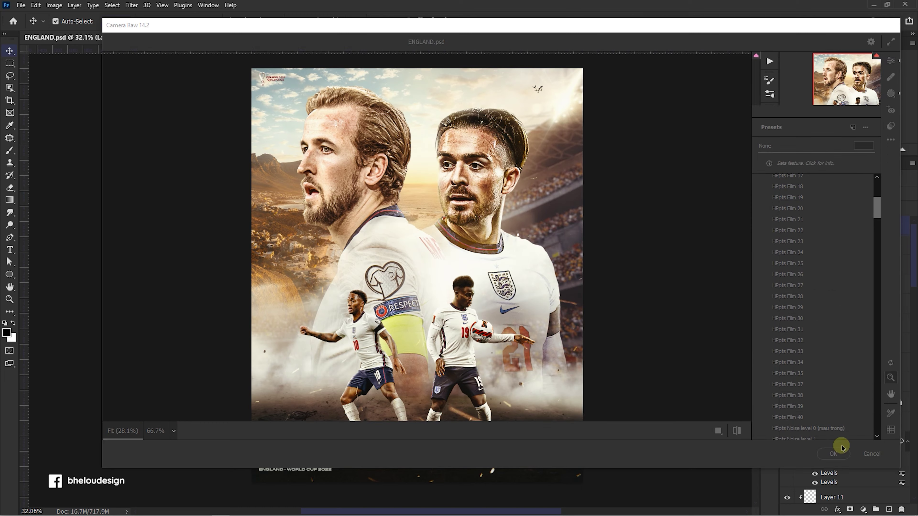
{"action": "left_click", "coordinate": [842, 449]}
Add a Color Balance adjustment layer with midtones Green +4 and Blue -4
{"action": "left_click", "coordinate": [863, 510]}
{"action": "left_click", "coordinate": [836, 433]}
{"action": "left_click_drag", "start_coordinate": [681, 332], "coordinate": [687, 338]}
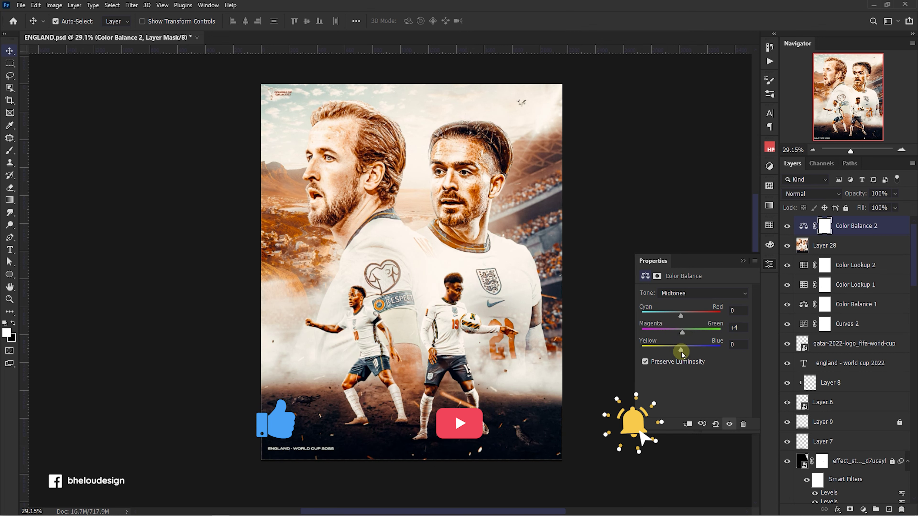
{"action": "left_click_drag", "start_coordinate": [684, 351], "coordinate": [679, 350]}
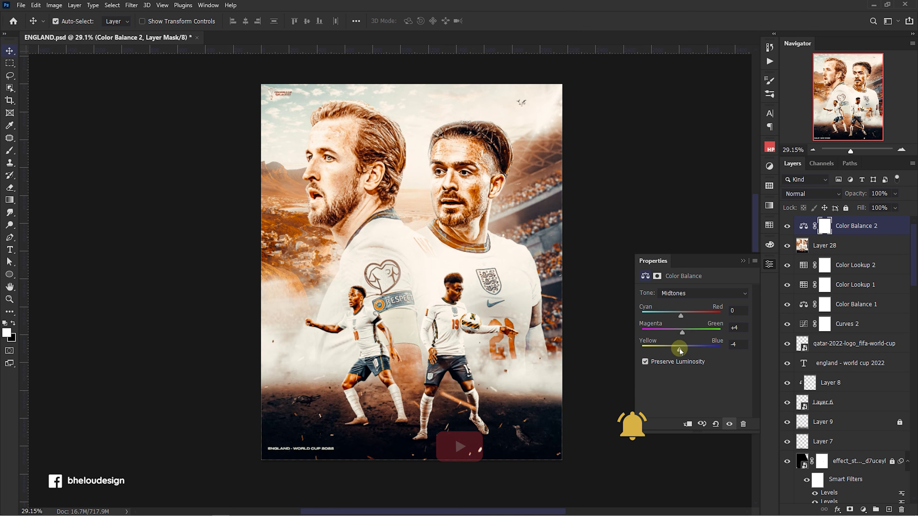
{"action": "left_click", "coordinate": [742, 261]}
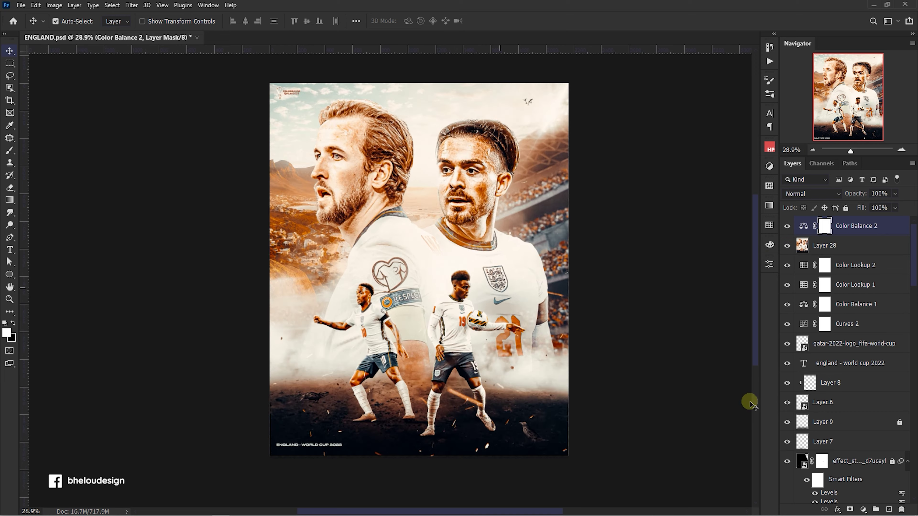
Add an Exposure adjustment layer set to +0.03
{"action": "left_click", "coordinate": [863, 510]}
{"action": "left_click", "coordinate": [868, 397]}
{"action": "left_click_drag", "start_coordinate": [696, 318], "coordinate": [694, 320]}
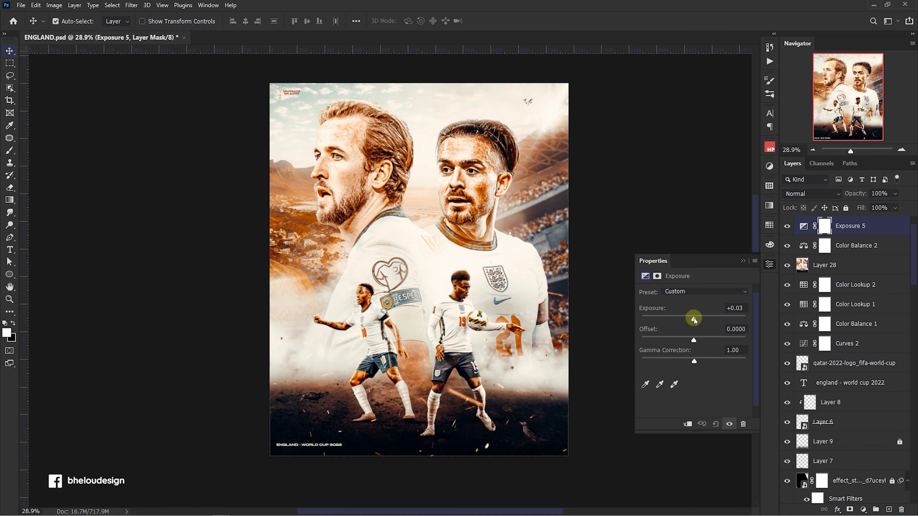
{"action": "left_click", "coordinate": [778, 242]}
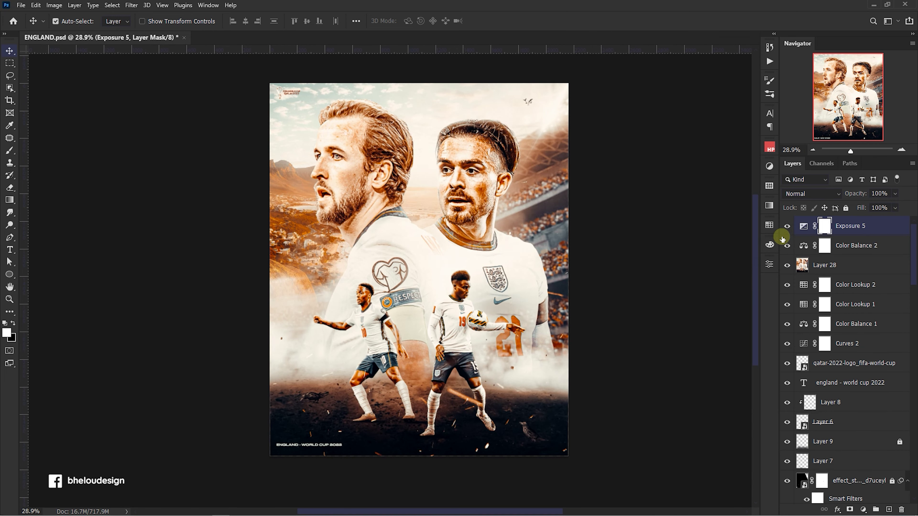